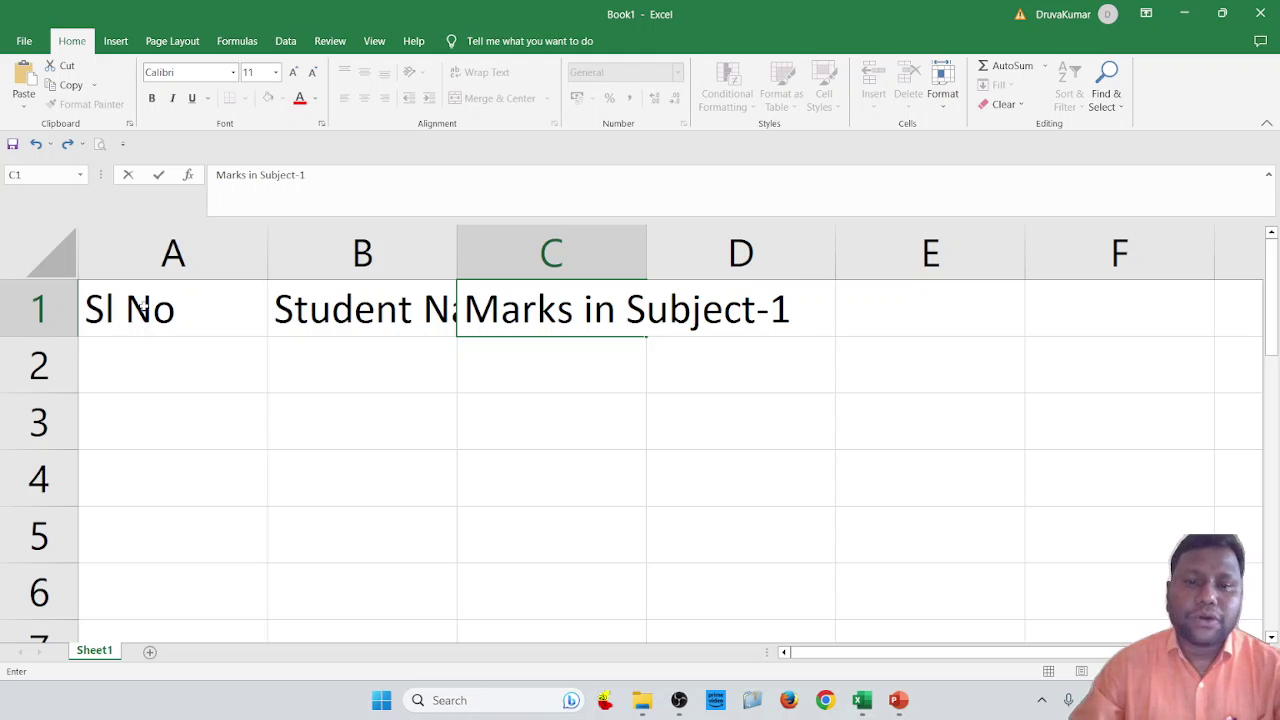
# AutoFit columns A, B and C to their header widths
pyautogui.click(457, 233)
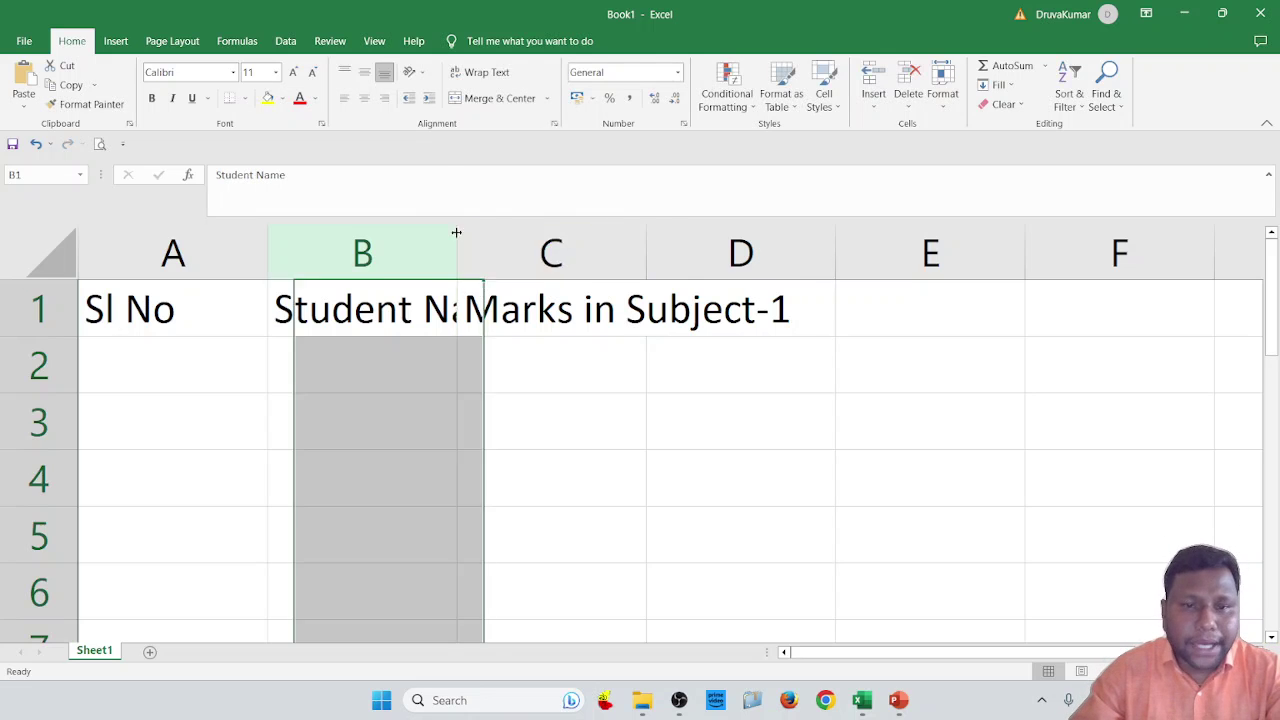
pyautogui.doubleClick(457, 233)
pyautogui.doubleClick(720, 243)
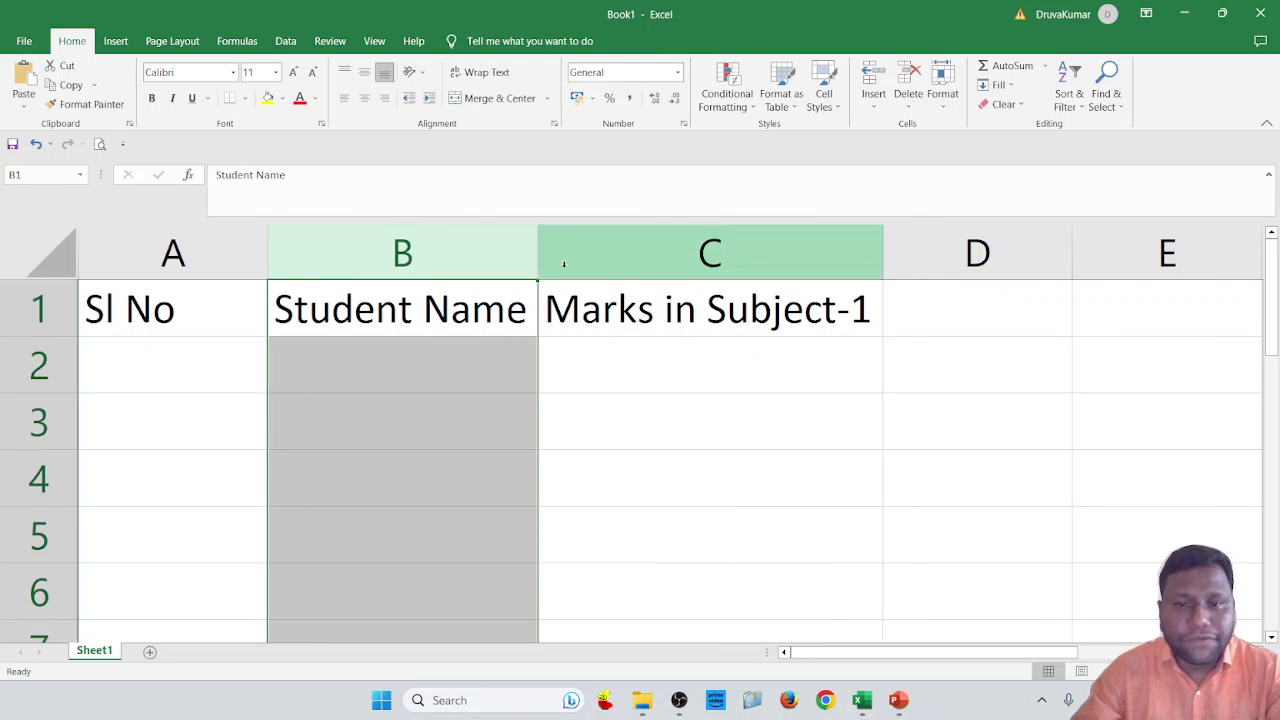
pyautogui.doubleClick(267, 250)
# Number the Sl No column 1 to 50 by entering 1, 2, 3 and filling down
pyautogui.click(157, 369)
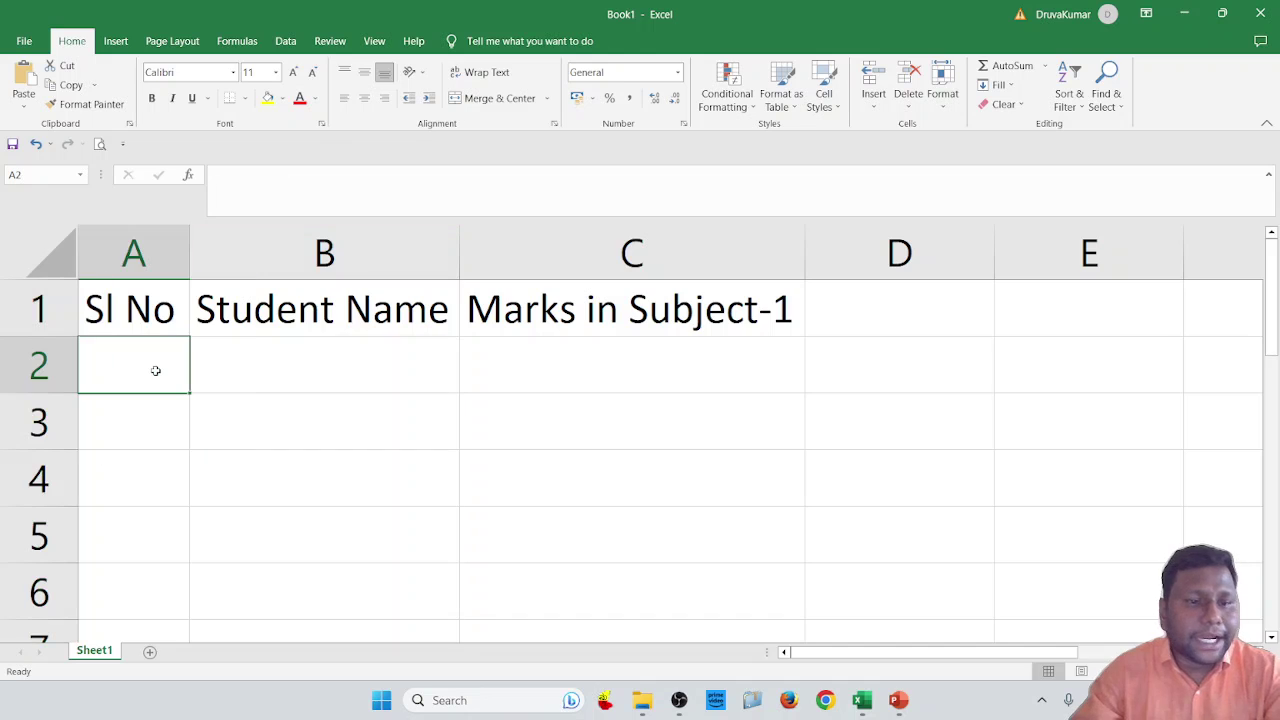
pyautogui.write('1')
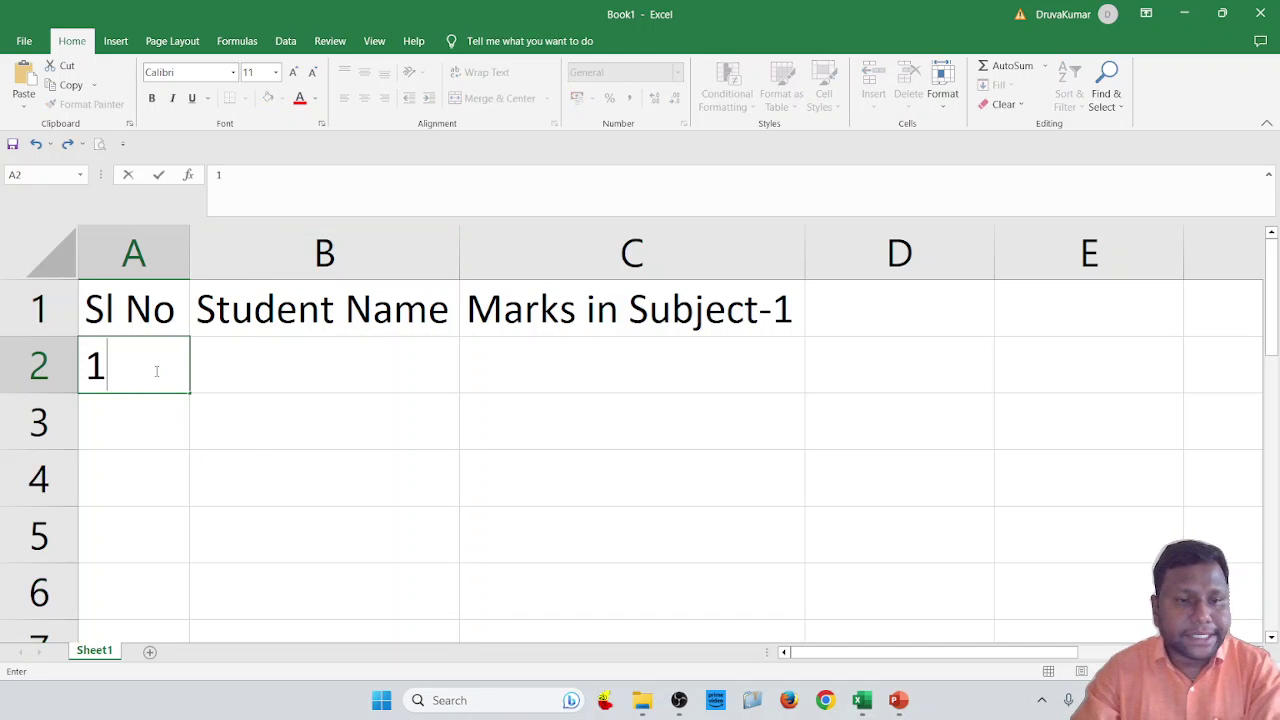
pyautogui.press('Return')
pyautogui.write('2')
pyautogui.press('Return')
pyautogui.write('3')
pyautogui.press('Return')
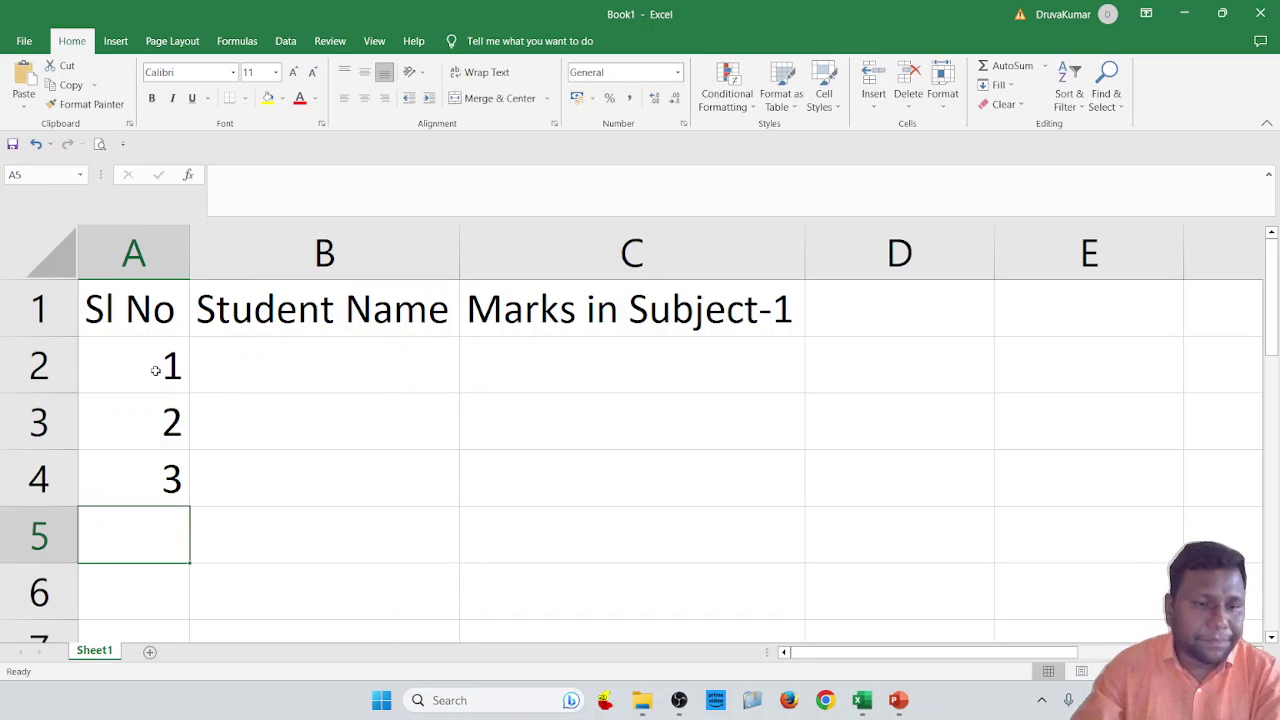
pyautogui.click(156, 383)
pyautogui.moveTo(156, 383); pyautogui.dragTo(157, 480)
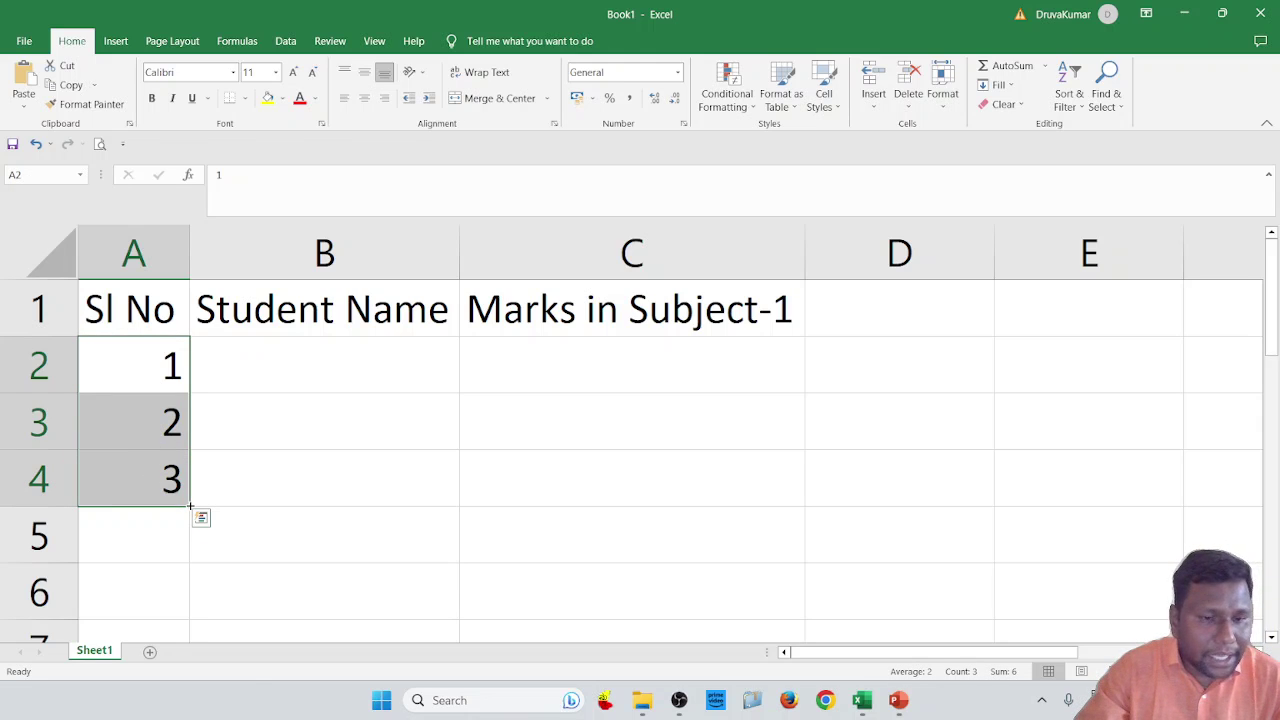
pyautogui.moveTo(190, 506); pyautogui.dragTo(175, 565)
pyautogui.scroll(10, 316, 585)
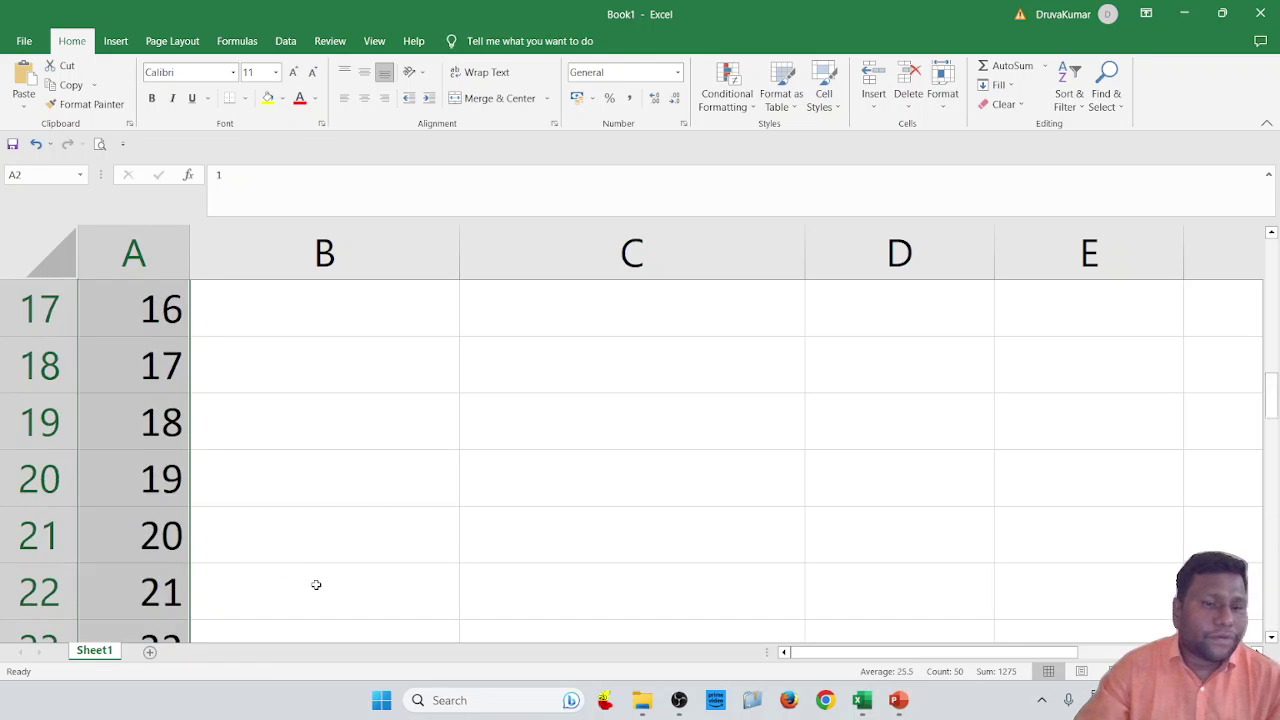
pyautogui.scroll(5, 316, 585)
# Enter Student-1 in B2 and AutoFill it down to Student-50 in row 51
pyautogui.click(314, 360)
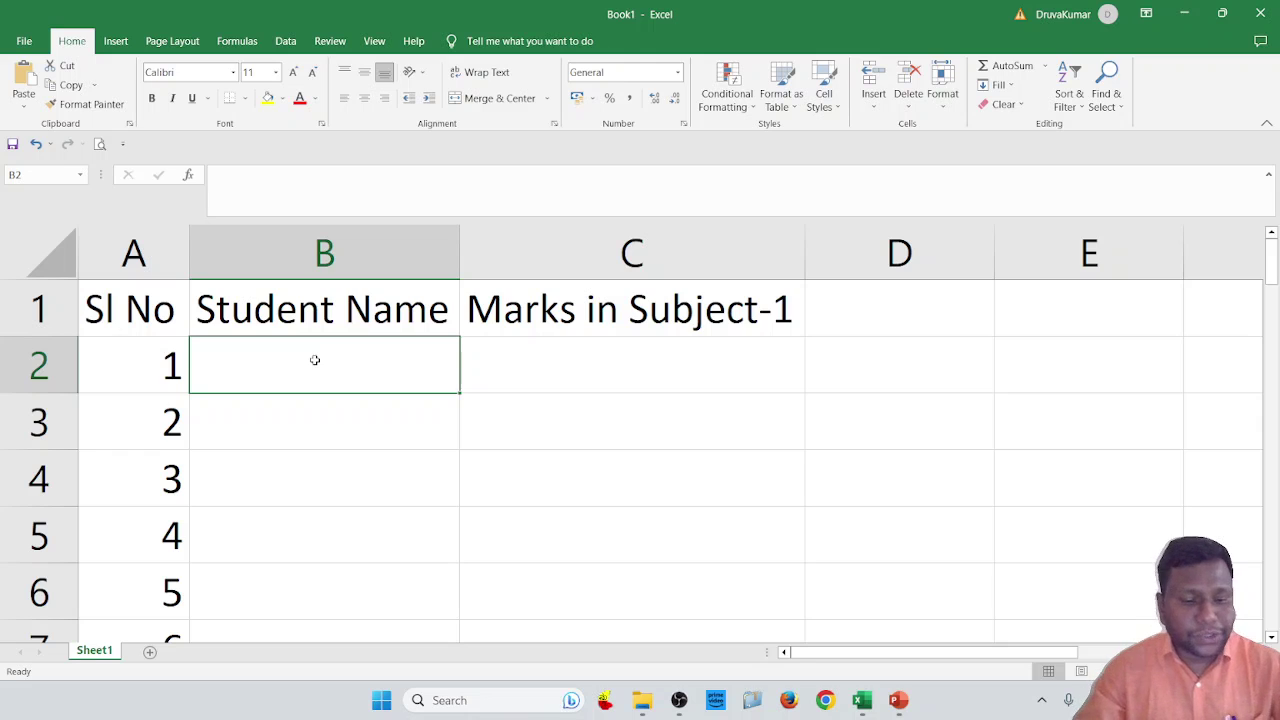
pyautogui.write('Stu')
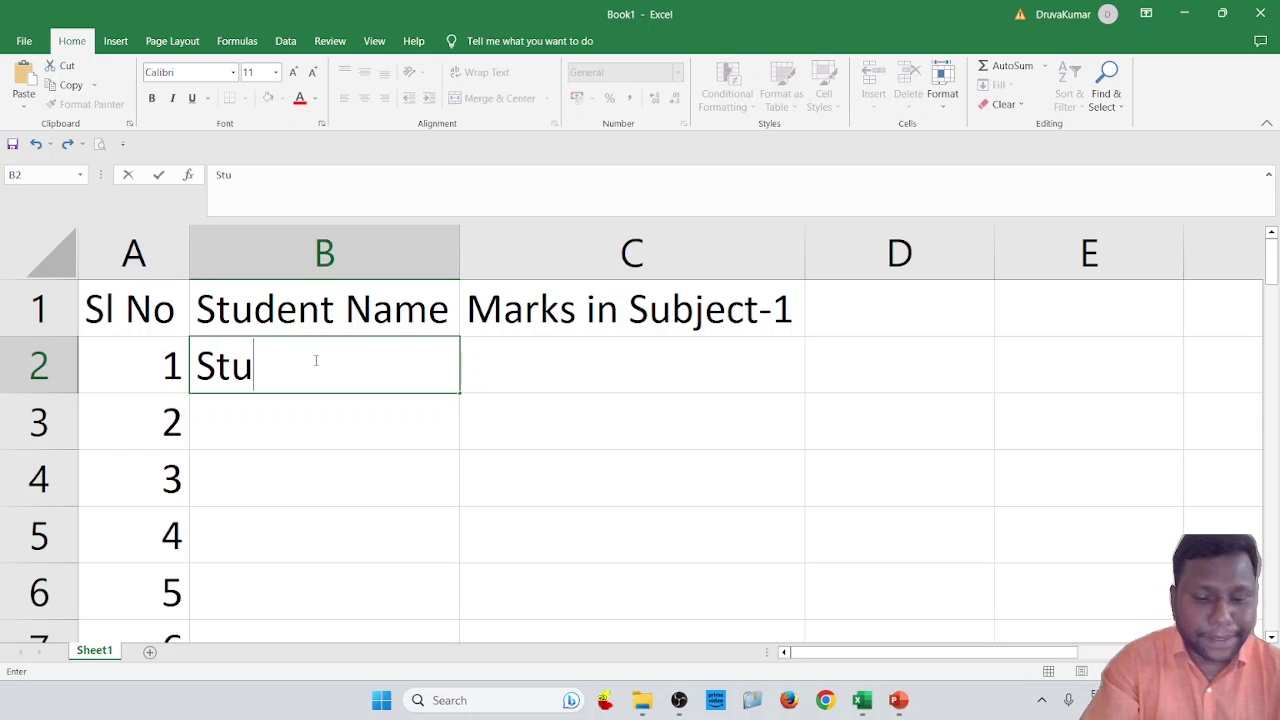
pyautogui.write('dent-1')
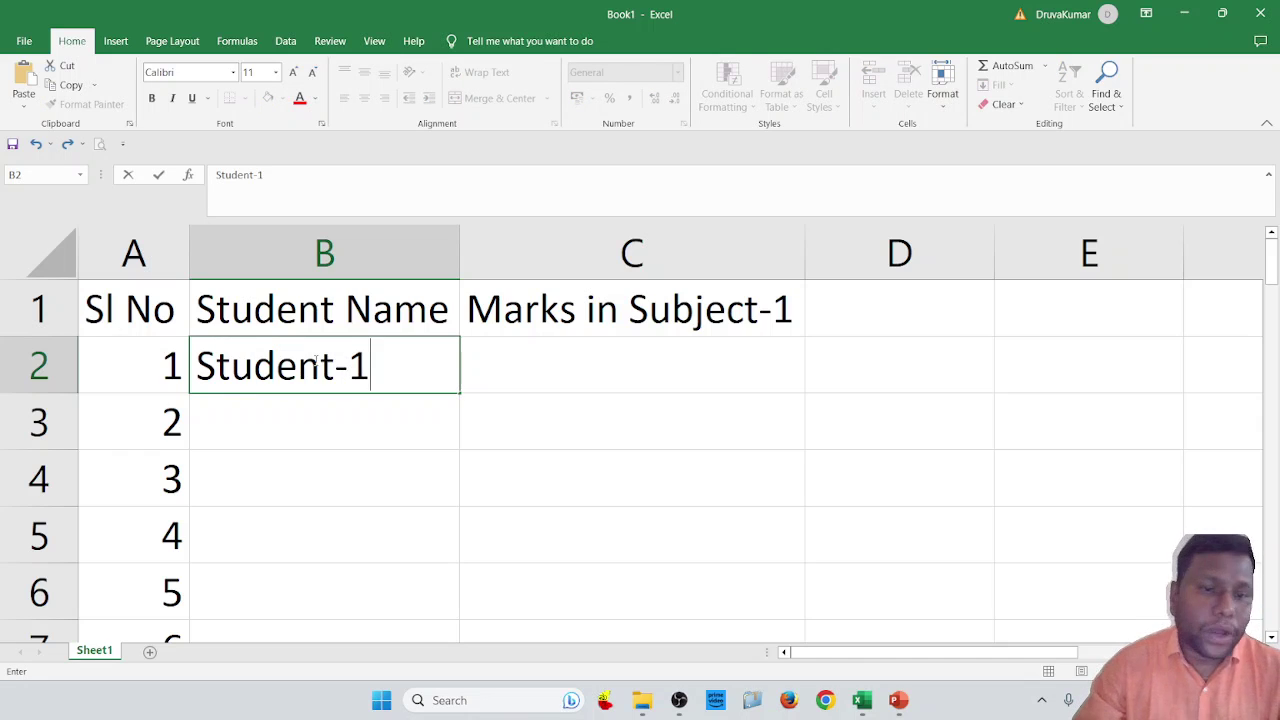
pyautogui.click(530, 455)
pyautogui.click(415, 378)
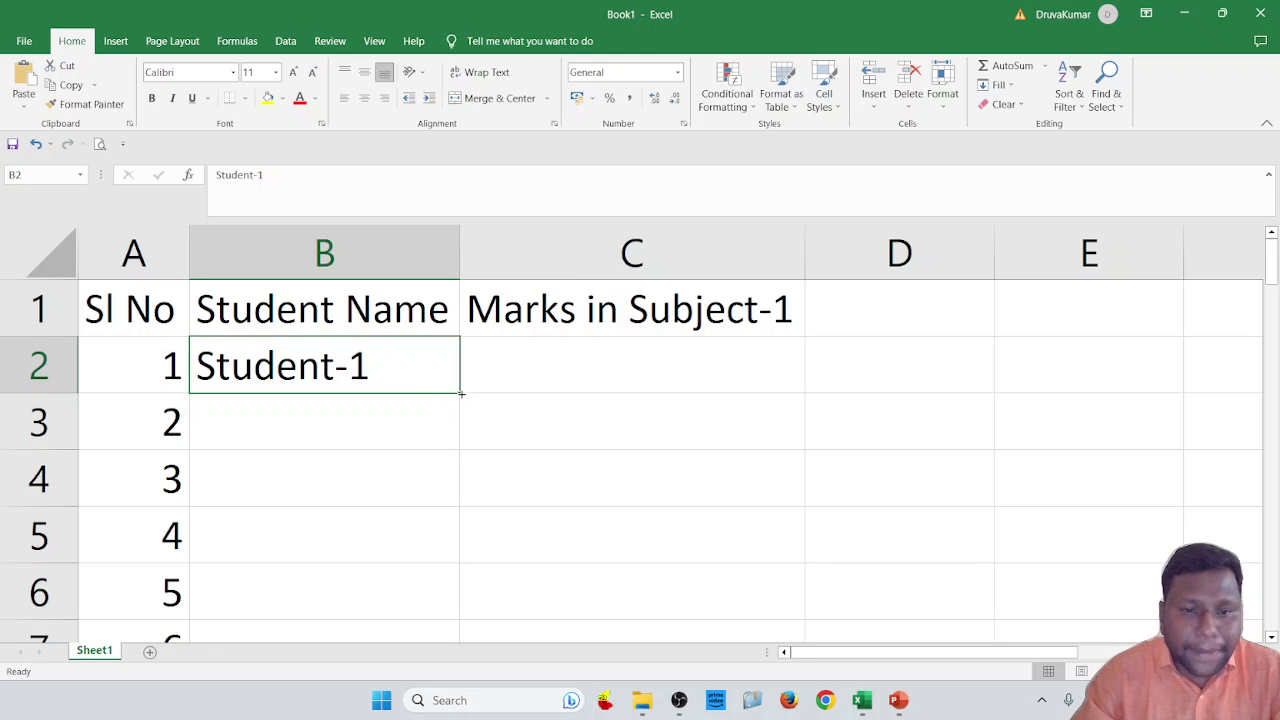
pyautogui.doubleClick(461, 394)
pyautogui.scroll(-9, 418, 470)
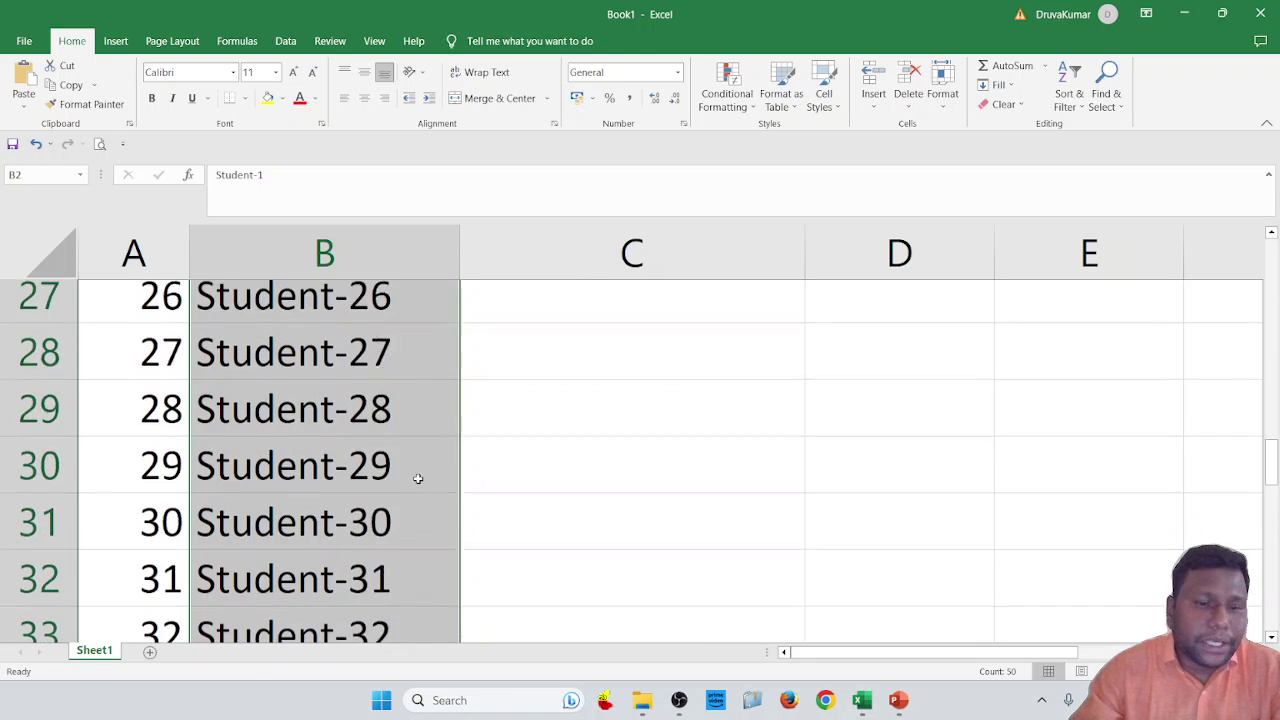
pyautogui.scroll(-7, 418, 478)
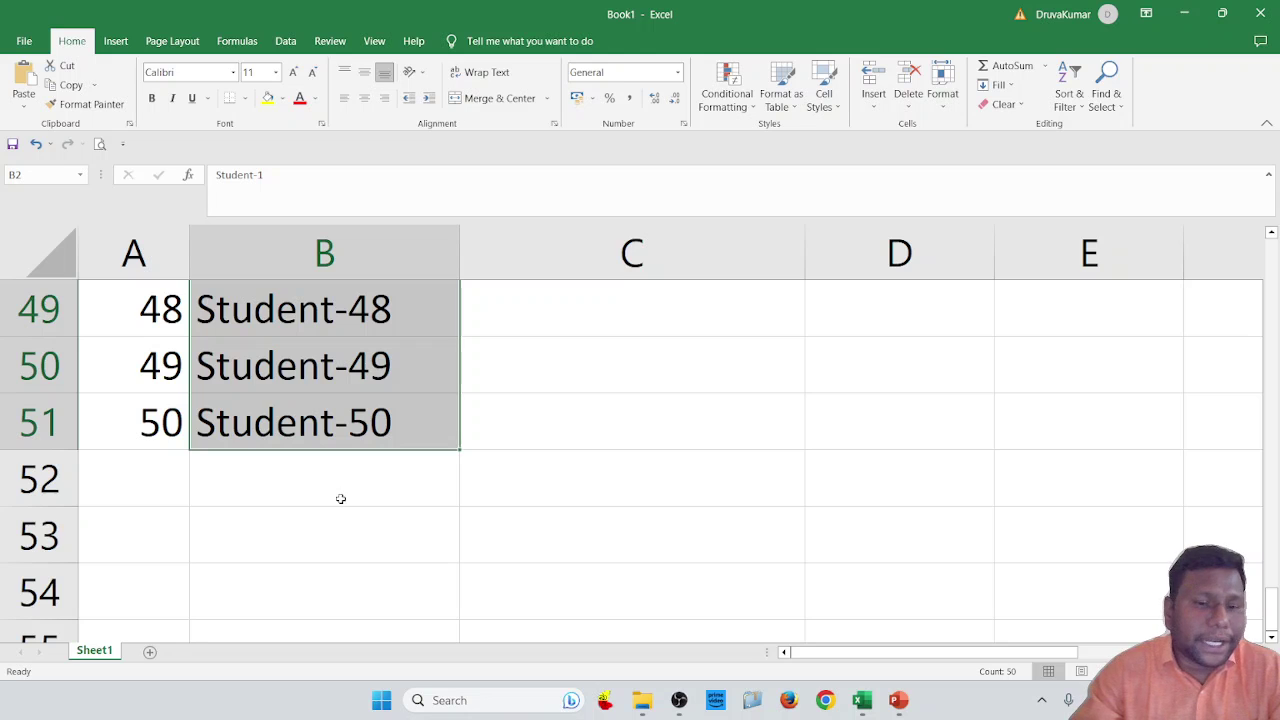
pyautogui.scroll(16, 340, 498)
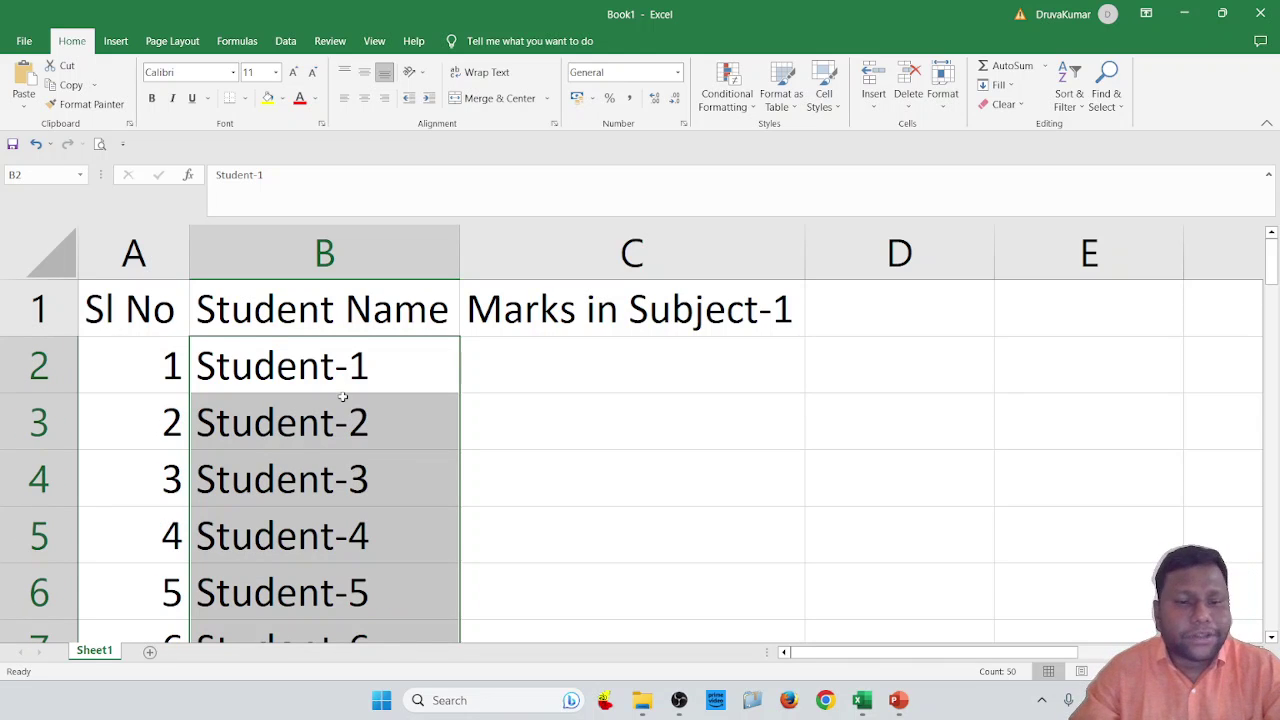
# Enter =RANDBETWEEN(0,100) in C2, giving Student-1 a random mark of 82
pyautogui.click(525, 368)
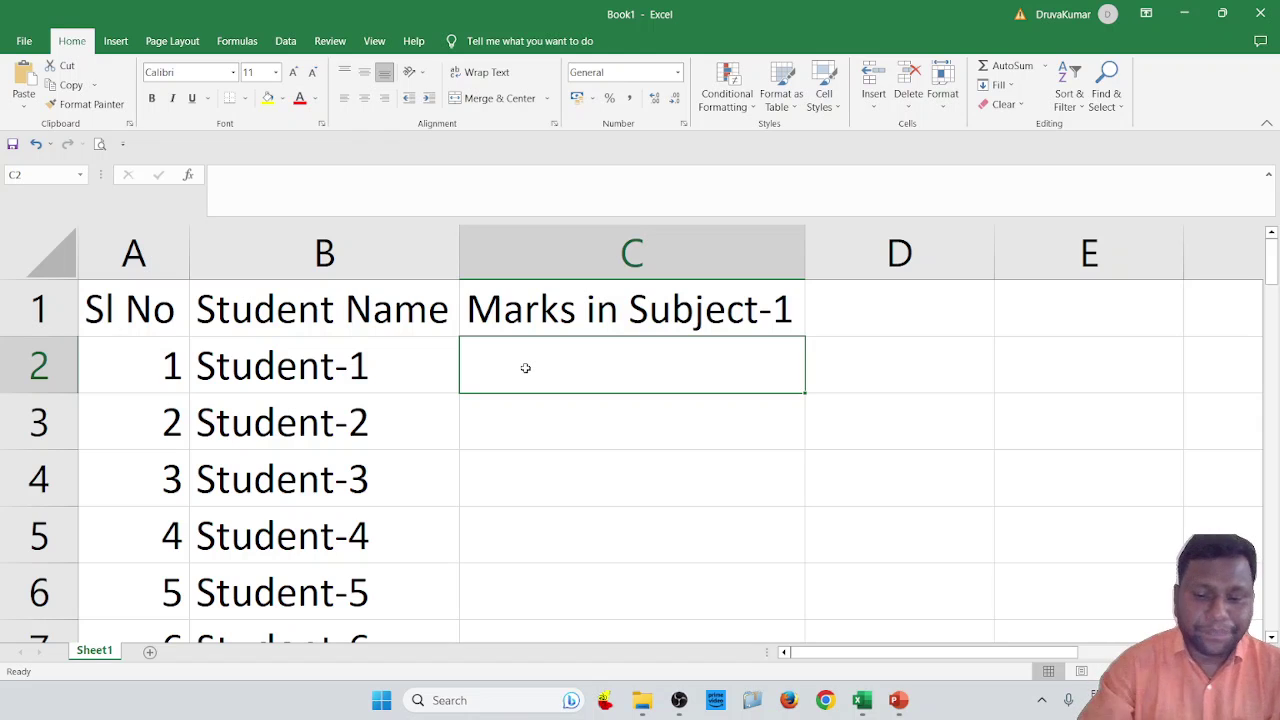
pyautogui.write('=R')
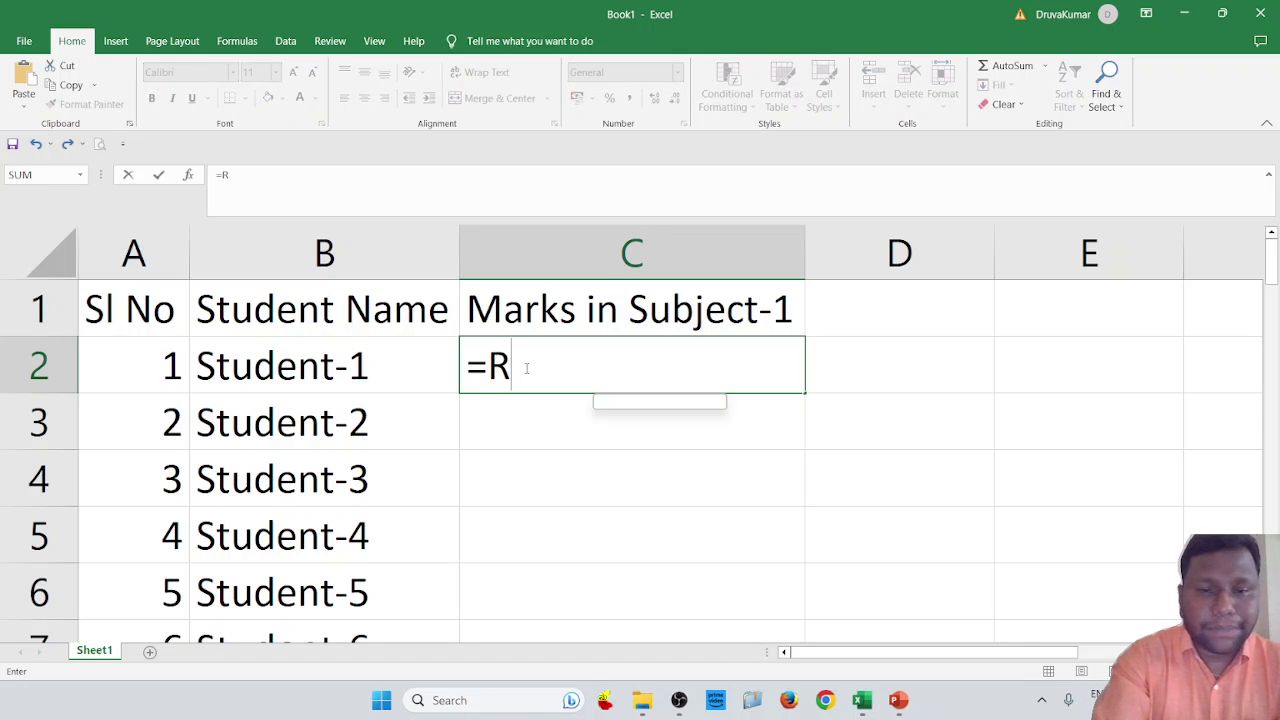
pyautogui.write('and')
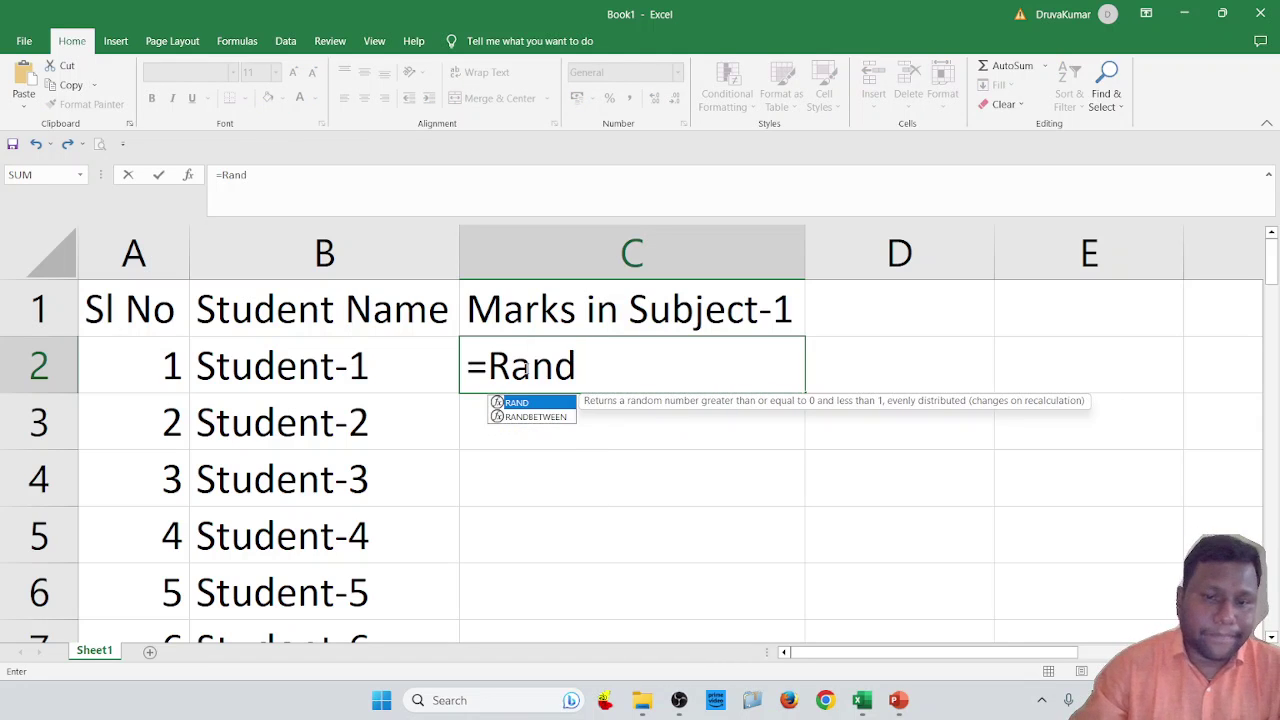
pyautogui.click(540, 420)
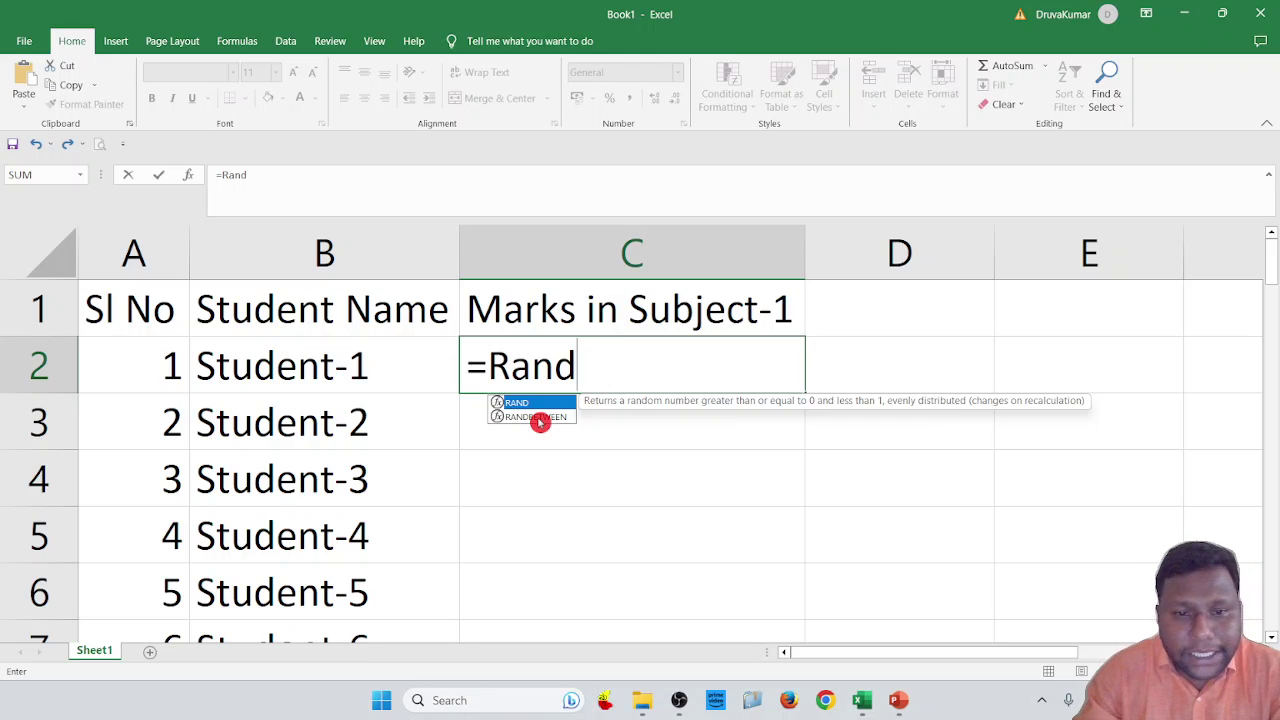
pyautogui.doubleClick(540, 418)
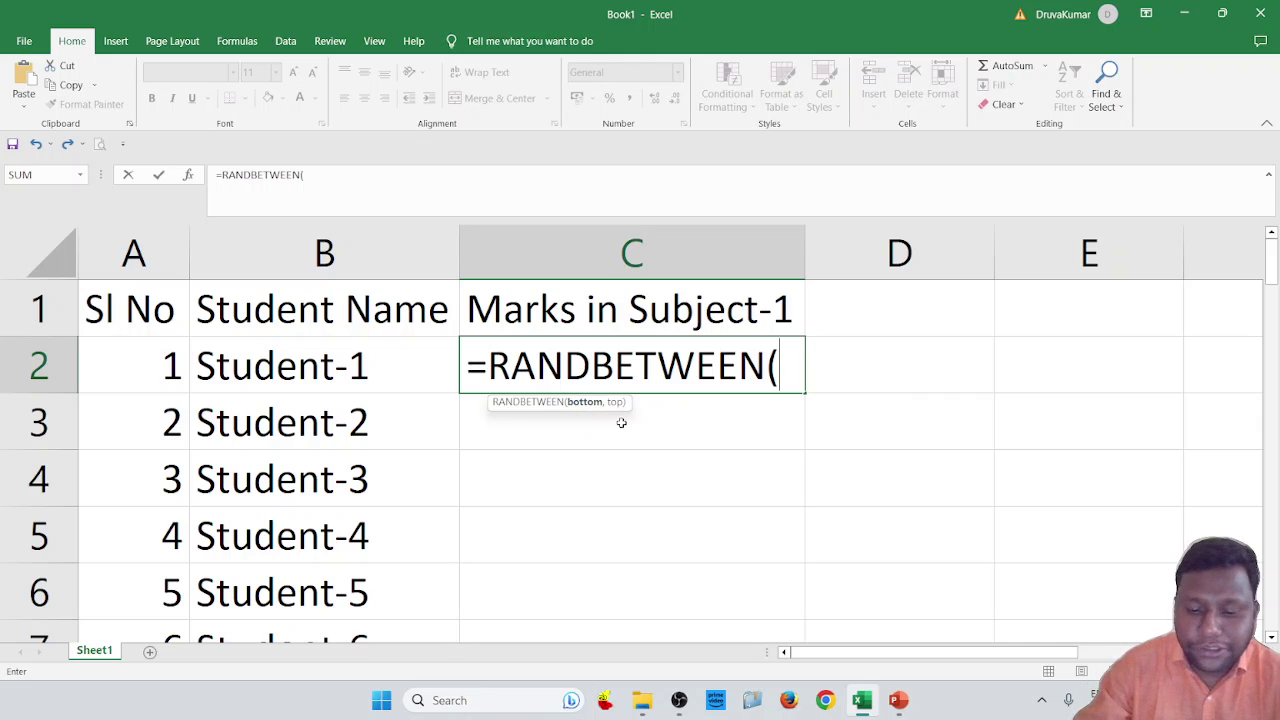
pyautogui.write('0,')
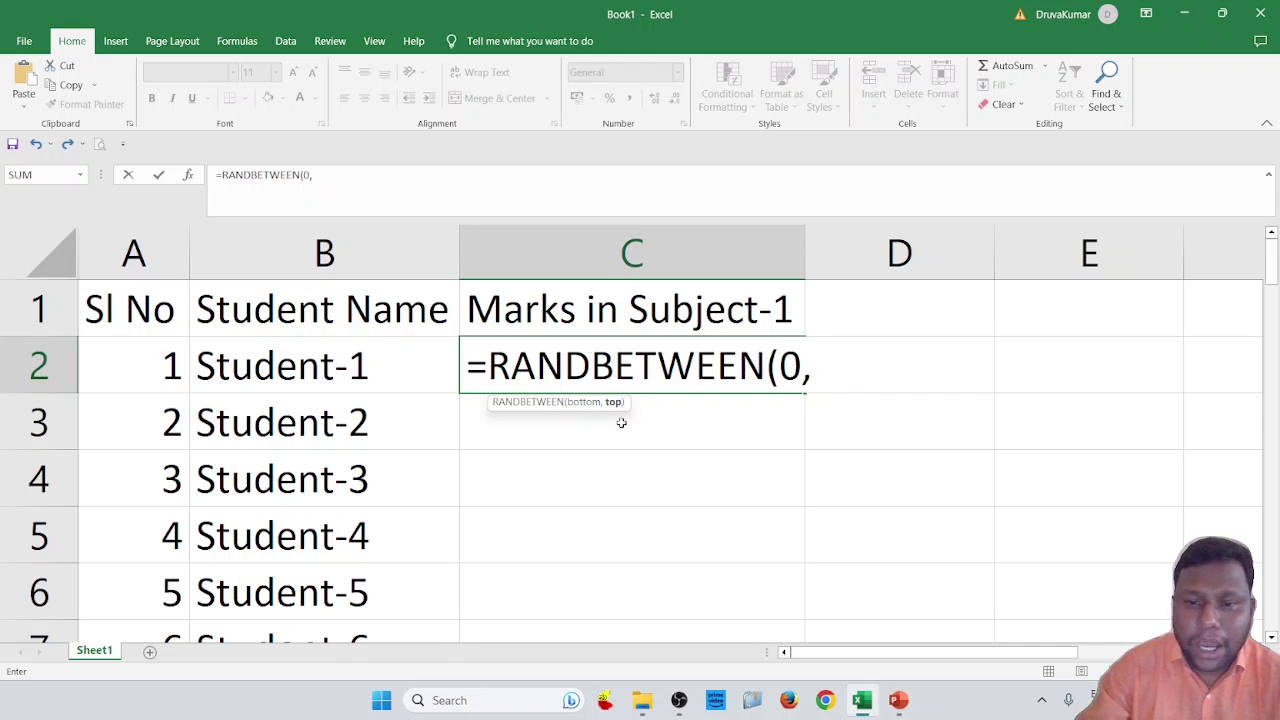
pyautogui.write('100')
pyautogui.press('Return')
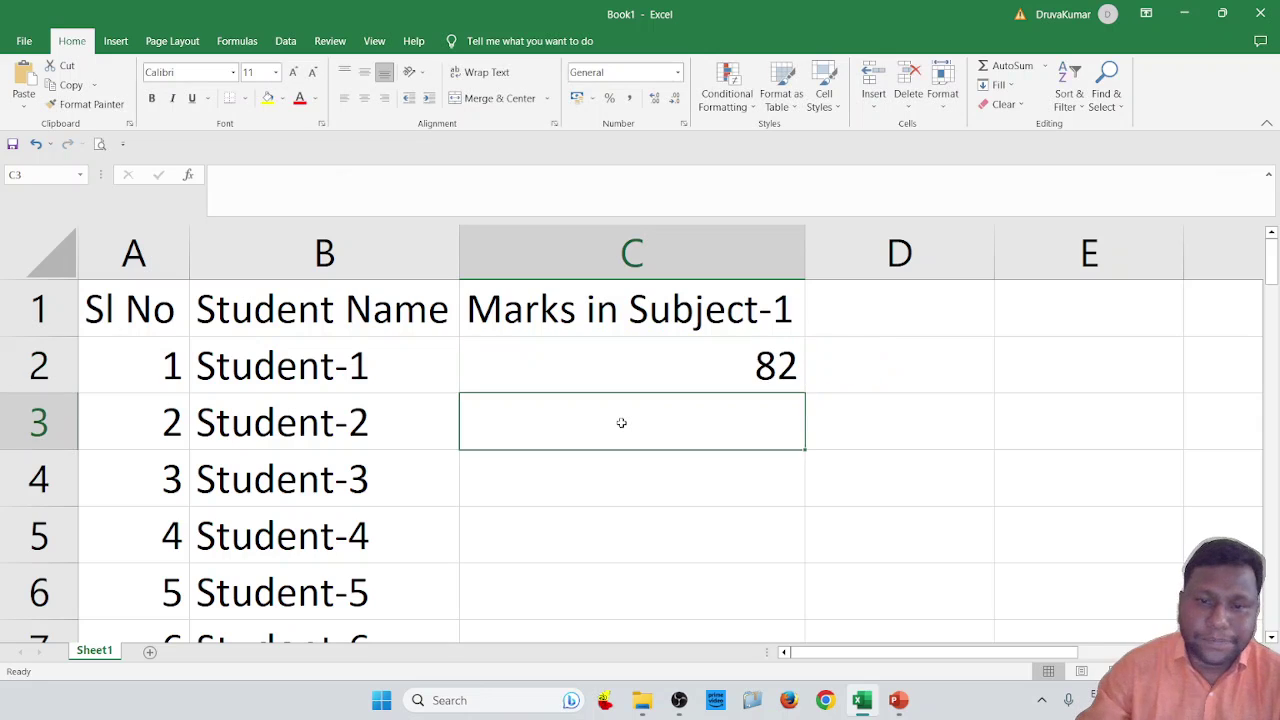
# Fill the RANDBETWEEN formula from C2 down to C51 for all 50 students
pyautogui.click(702, 360)
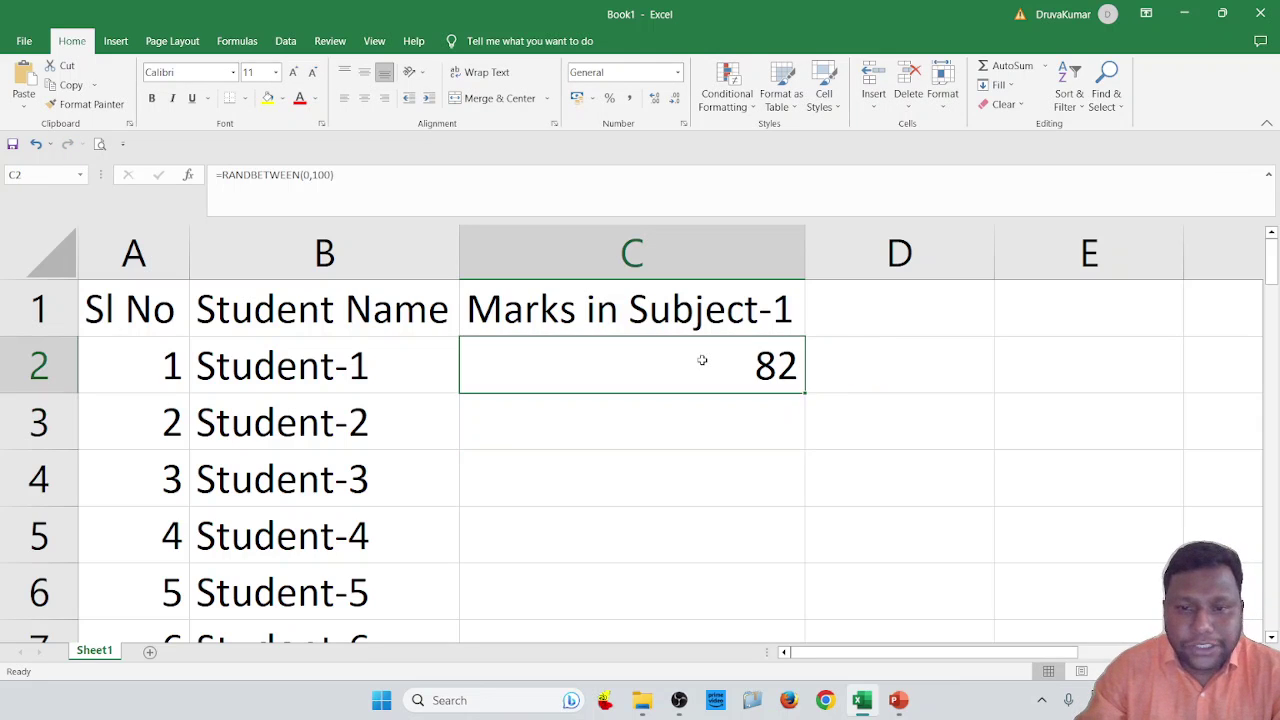
pyautogui.doubleClick(806, 393)
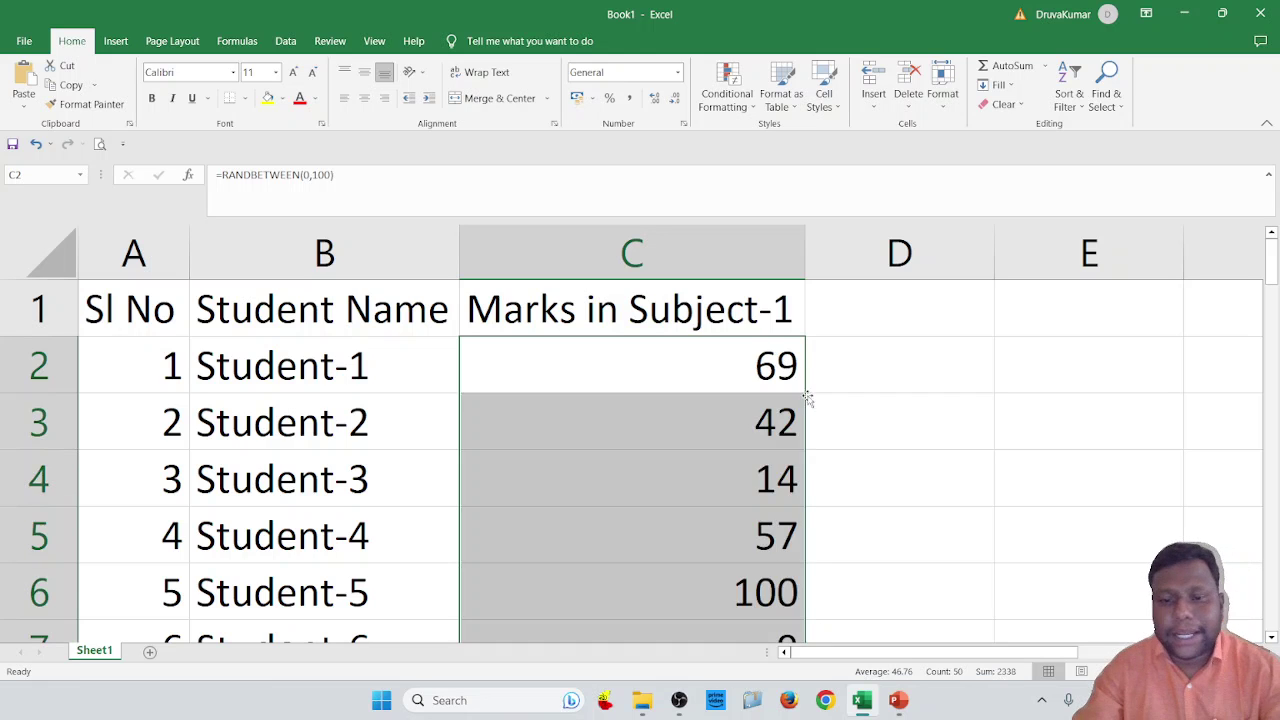
pyautogui.scroll(-9, 778, 505)
pyautogui.scroll(-4, 780, 503)
pyautogui.keyDown('ctrl'); pyautogui.scroll(-1, 771, 506); pyautogui.keyUp('ctrl')
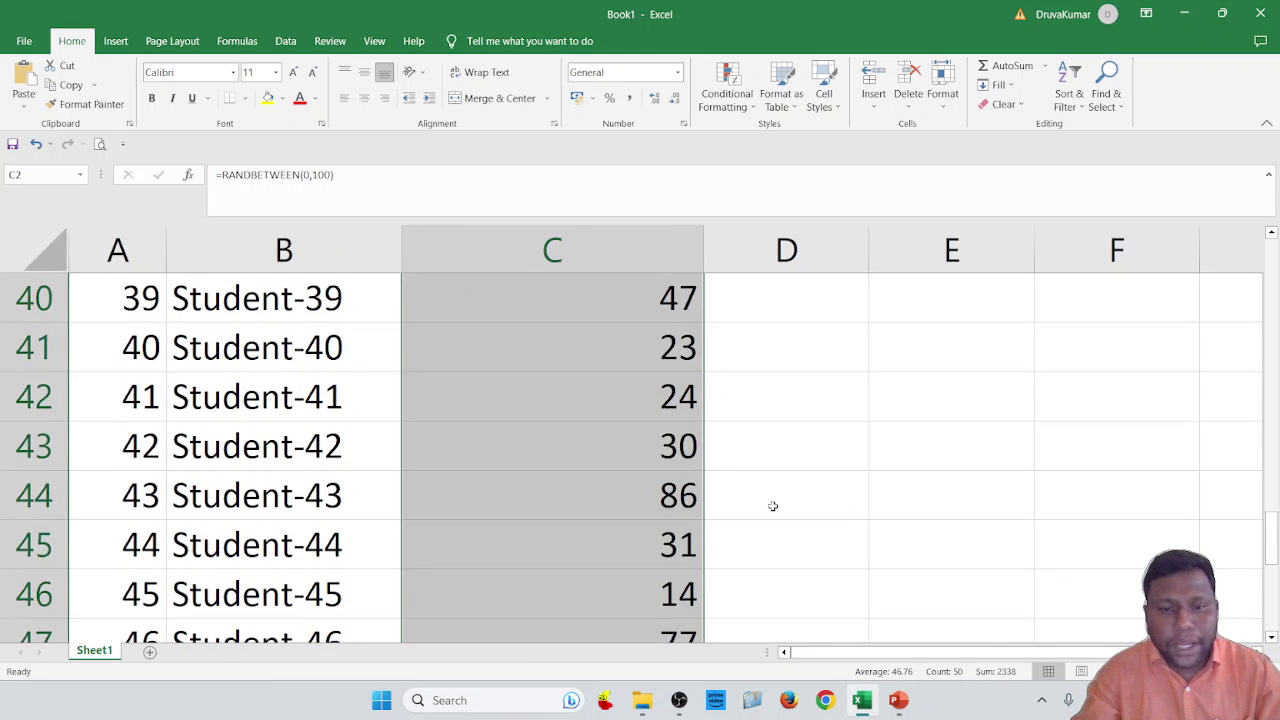
pyautogui.keyDown('ctrl'); pyautogui.scroll(-2, 768, 505); pyautogui.keyUp('ctrl')
pyautogui.scroll(-5, 740, 483)
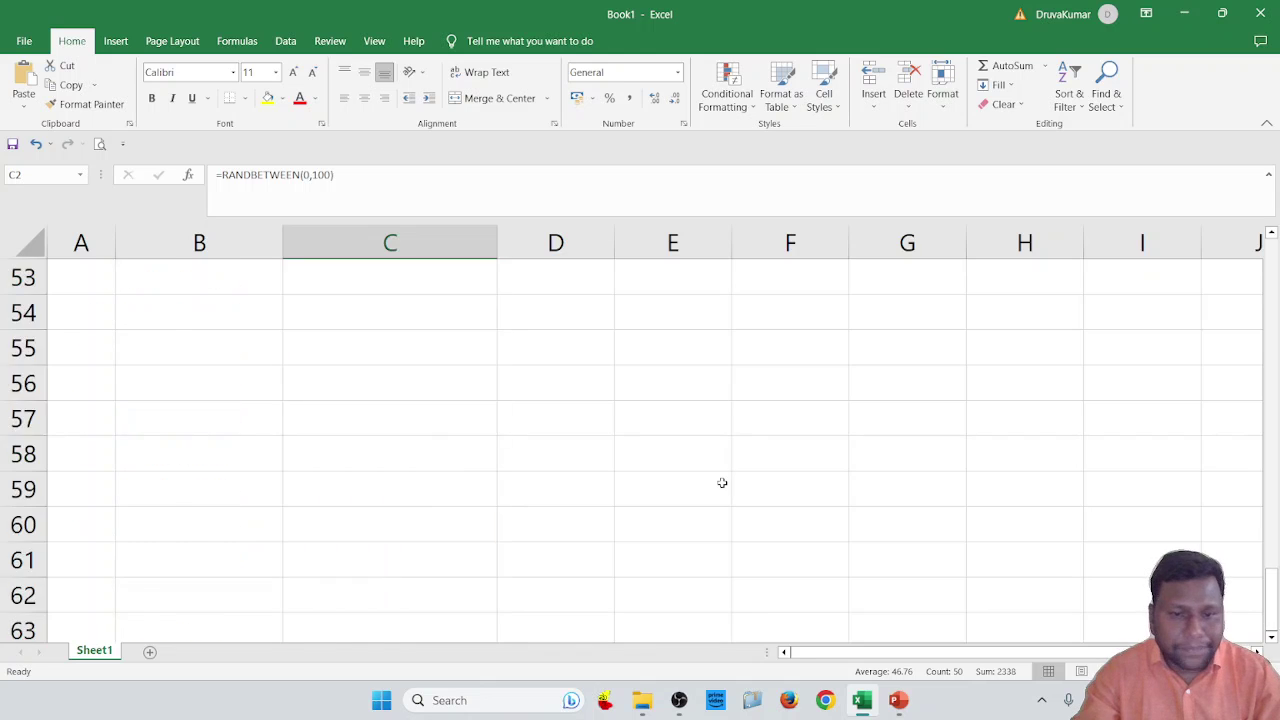
pyautogui.scroll(17, 730, 482)
pyautogui.scroll(1, 722, 483)
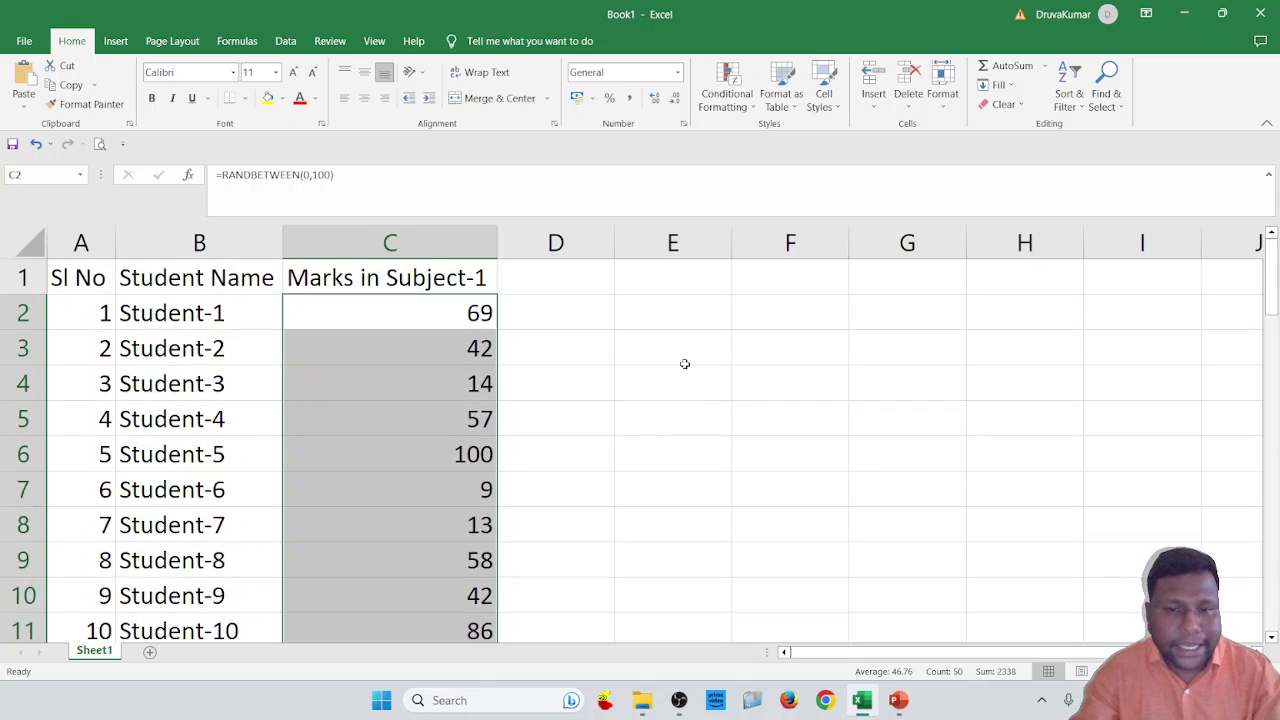
# Show the random marks recalculating, then select the marks from C2 downward
pyautogui.click(683, 360)
pyautogui.click(718, 412)
pyautogui.click(783, 383)
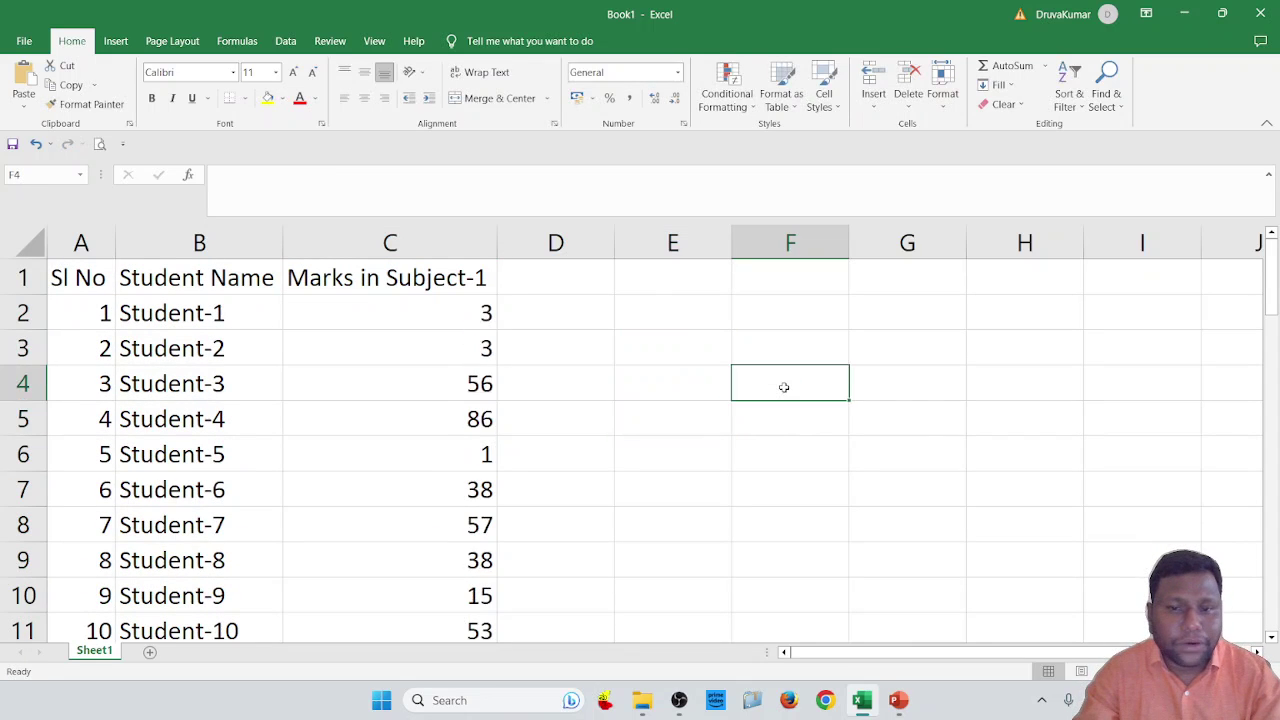
pyautogui.click(809, 476)
pyautogui.click(714, 449)
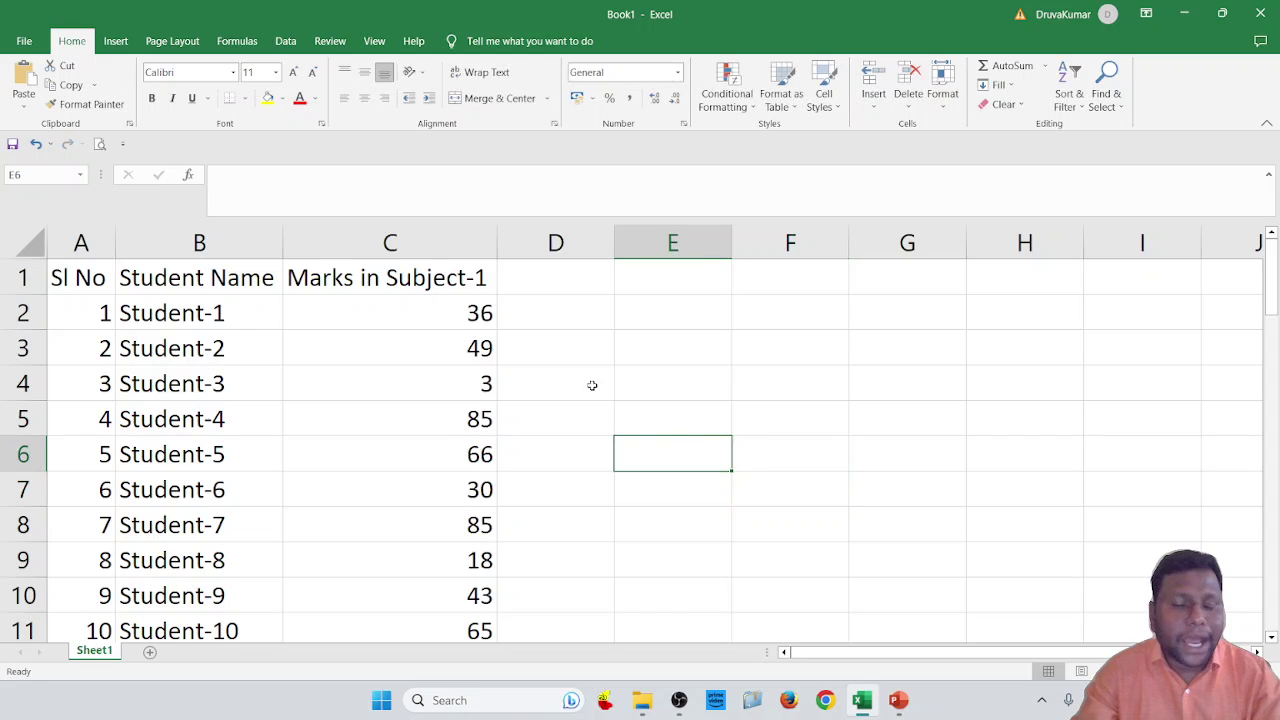
pyautogui.moveTo(421, 315); pyautogui.dragTo(463, 556)
pyautogui.scroll(14, 707, 462)
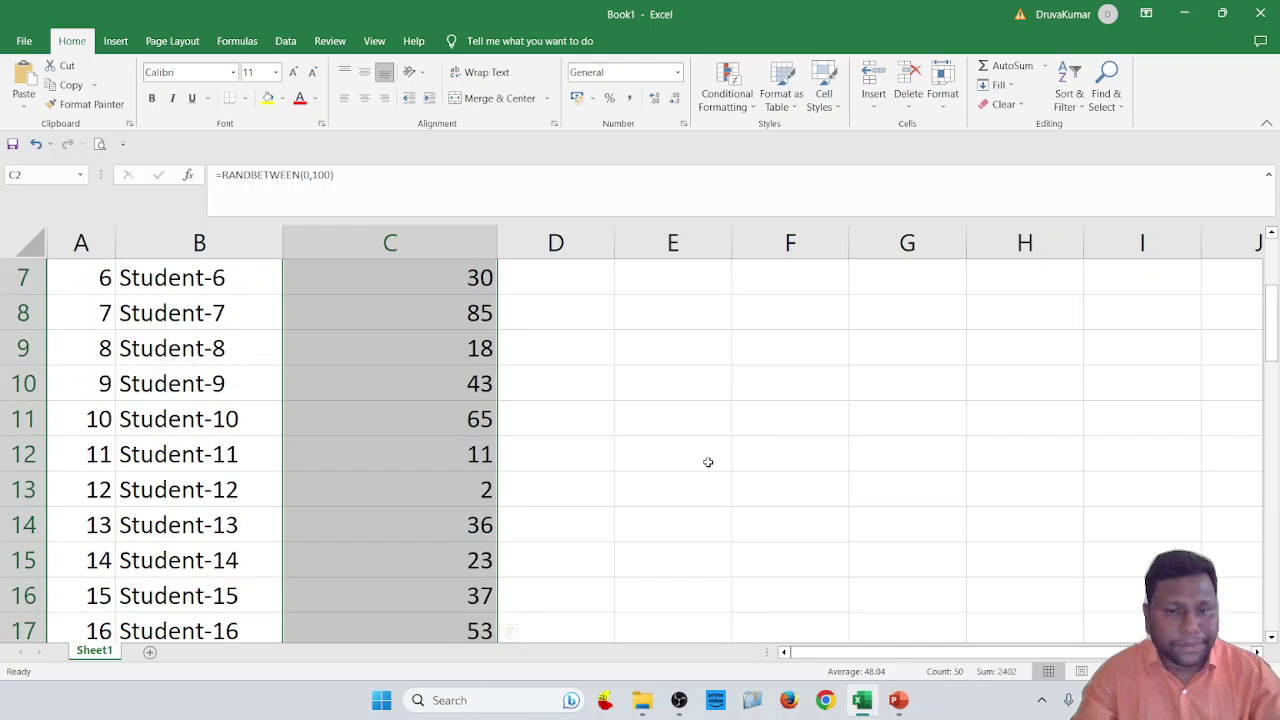
# Copy the 50 marks and paste them back over column C as values only
pyautogui.hotkey('ctrl', 'c')
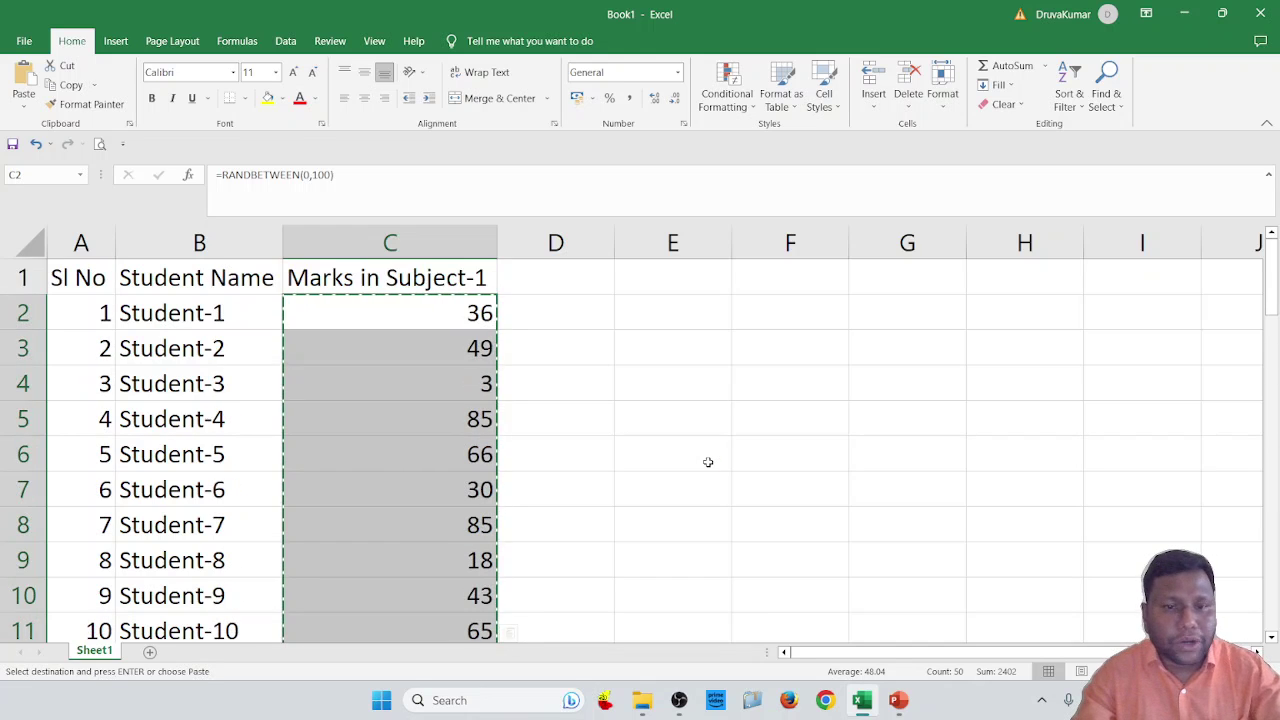
pyautogui.click(415, 313)
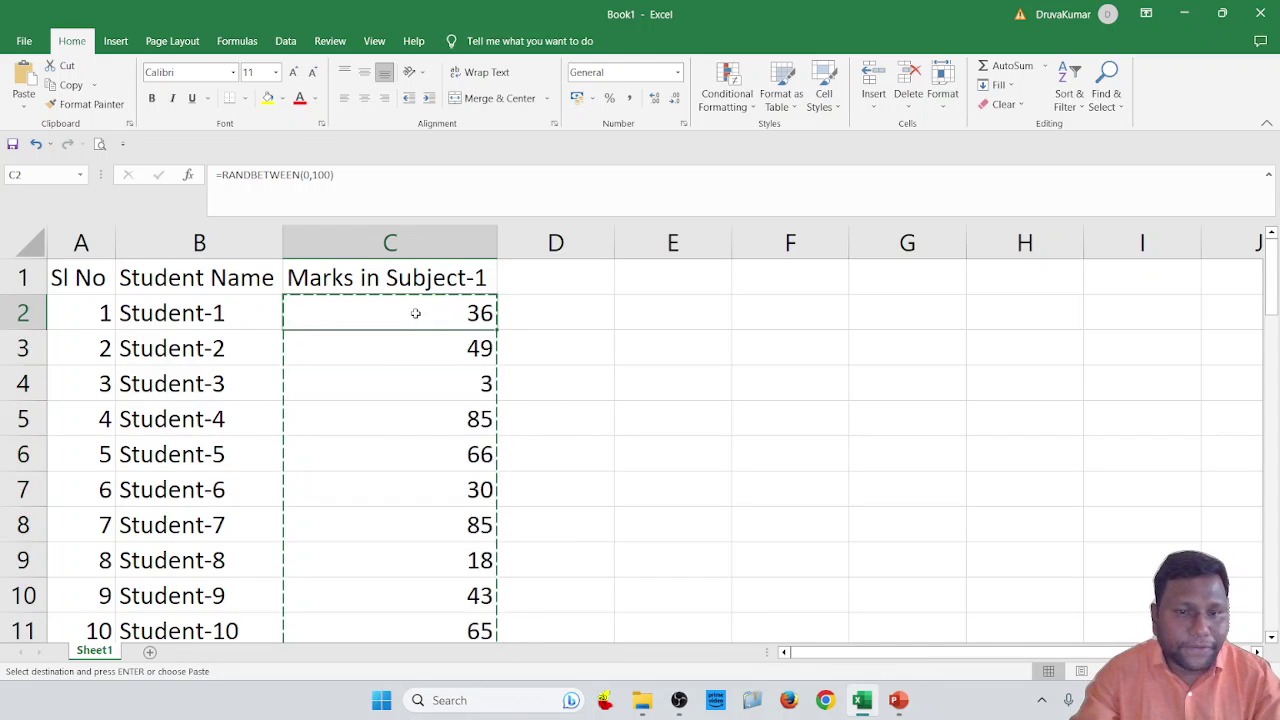
pyautogui.rightClick(417, 317)
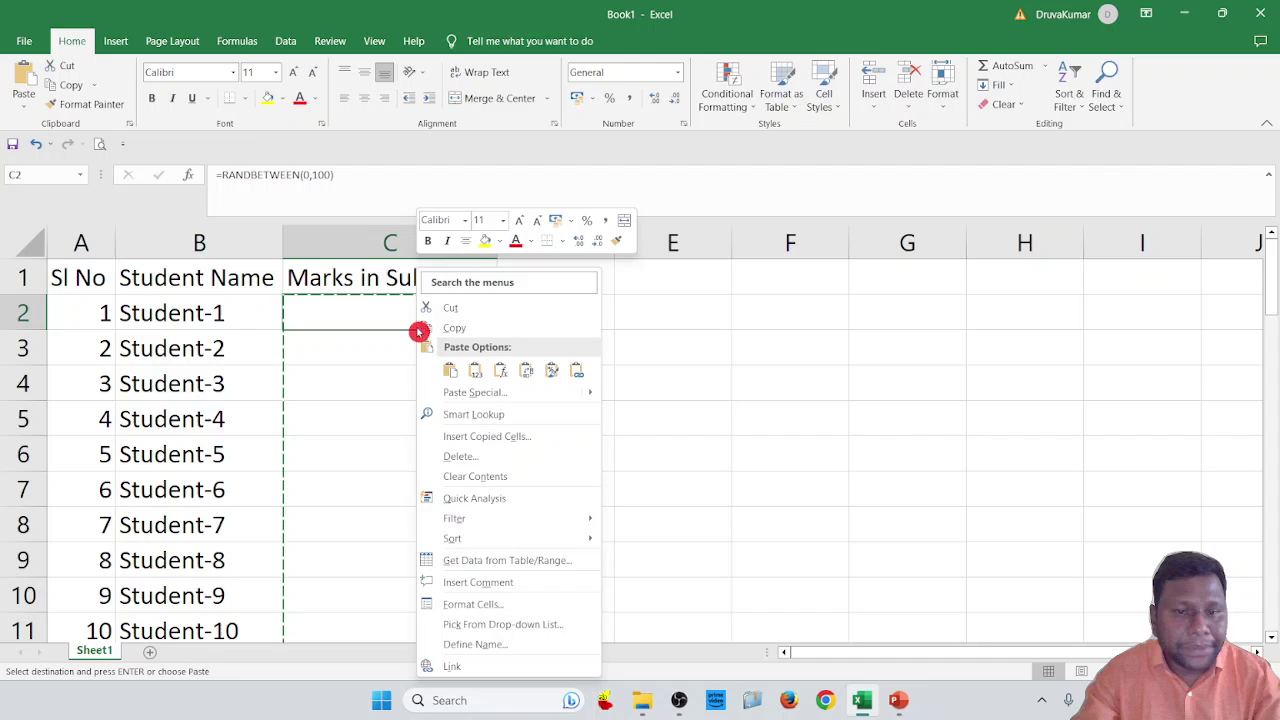
pyautogui.click(473, 378)
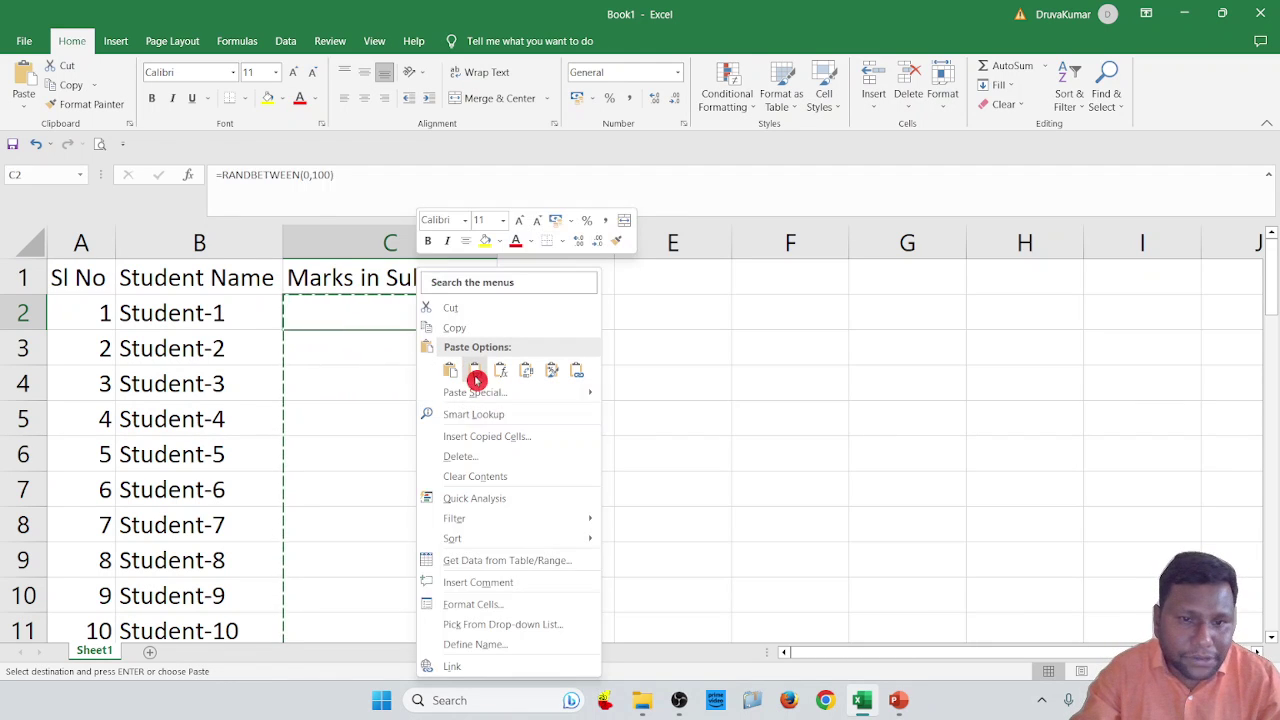
pyautogui.click(476, 378)
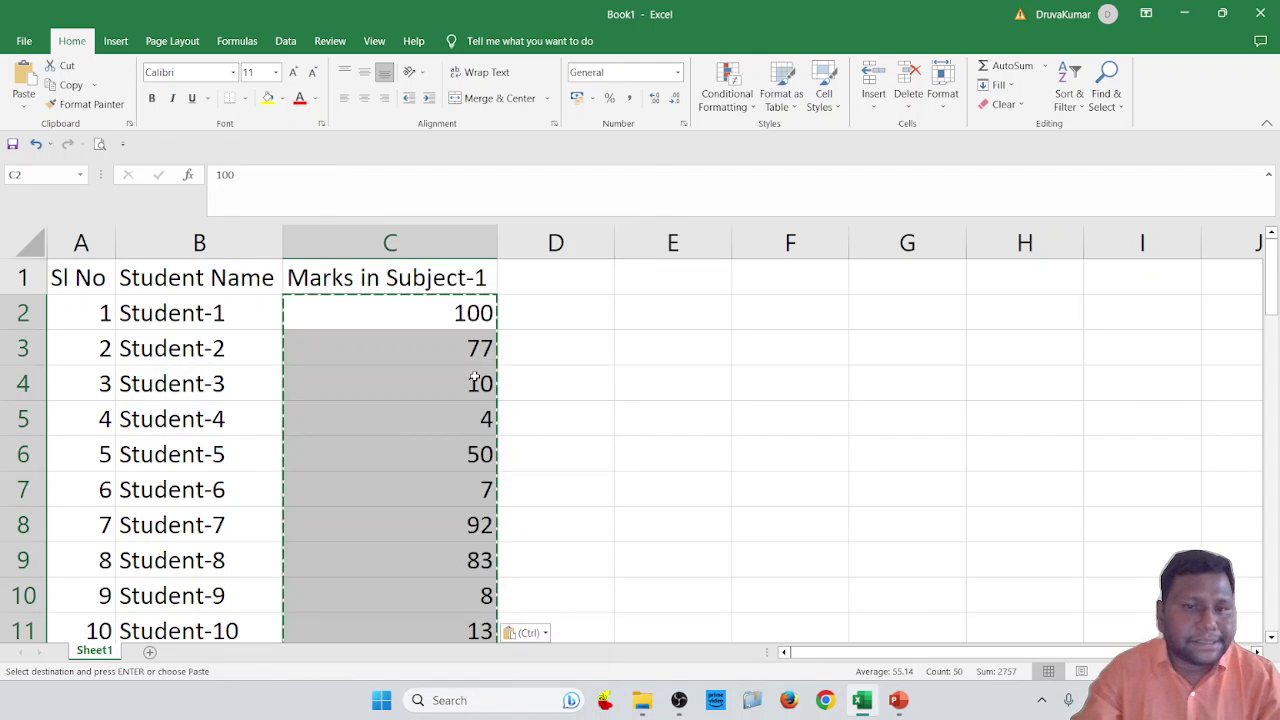
pyautogui.click(532, 636)
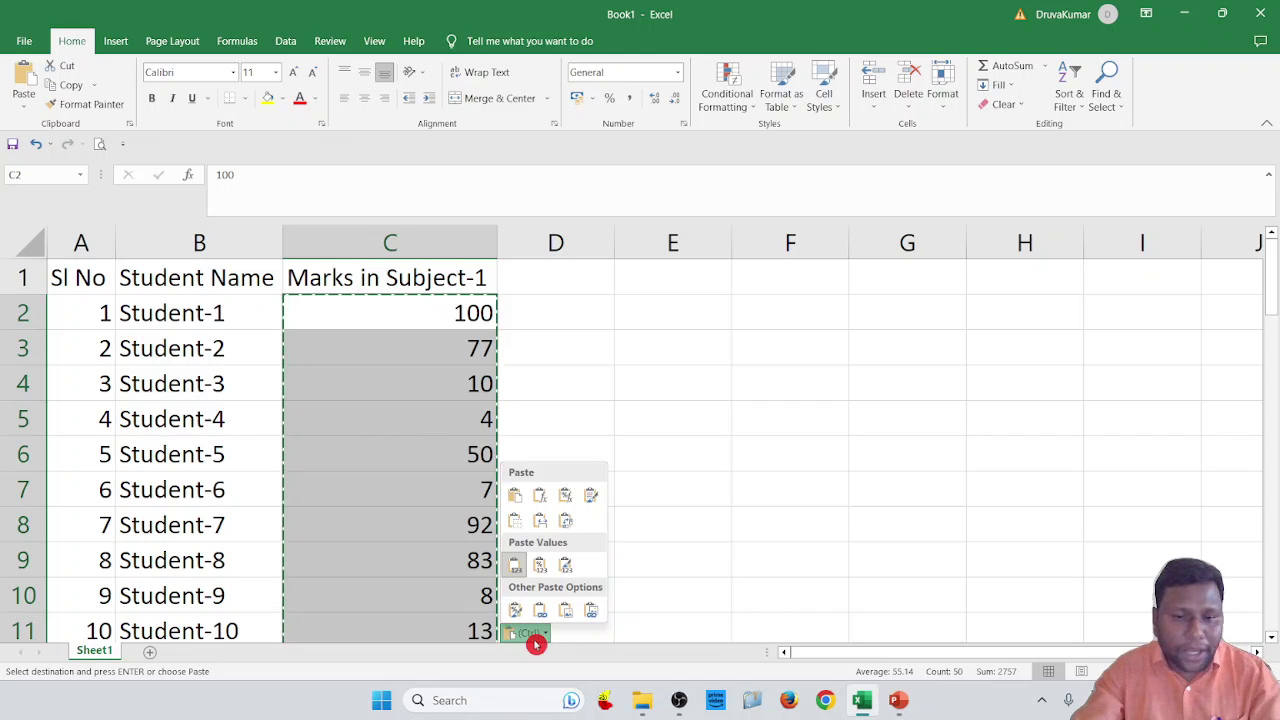
pyautogui.click(516, 567)
# Verify C2 now holds a fixed number (44) and scroll through the static marks
pyautogui.click(608, 406)
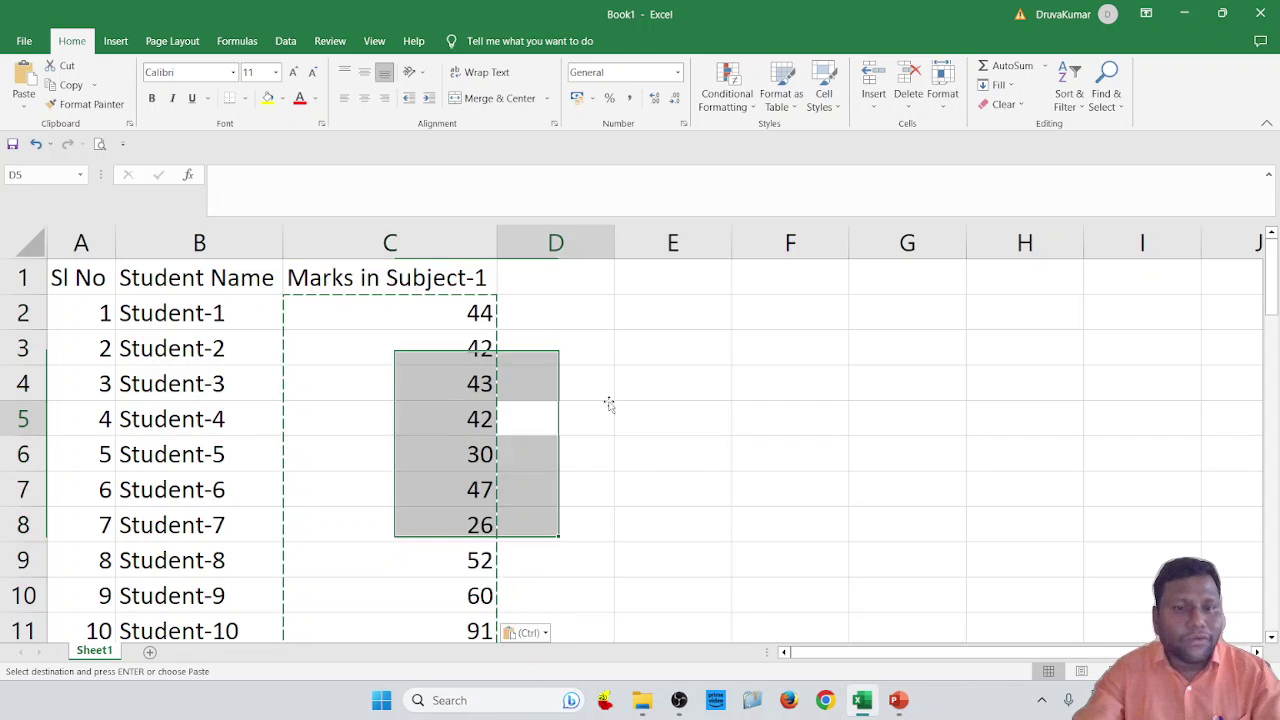
pyautogui.click(663, 382)
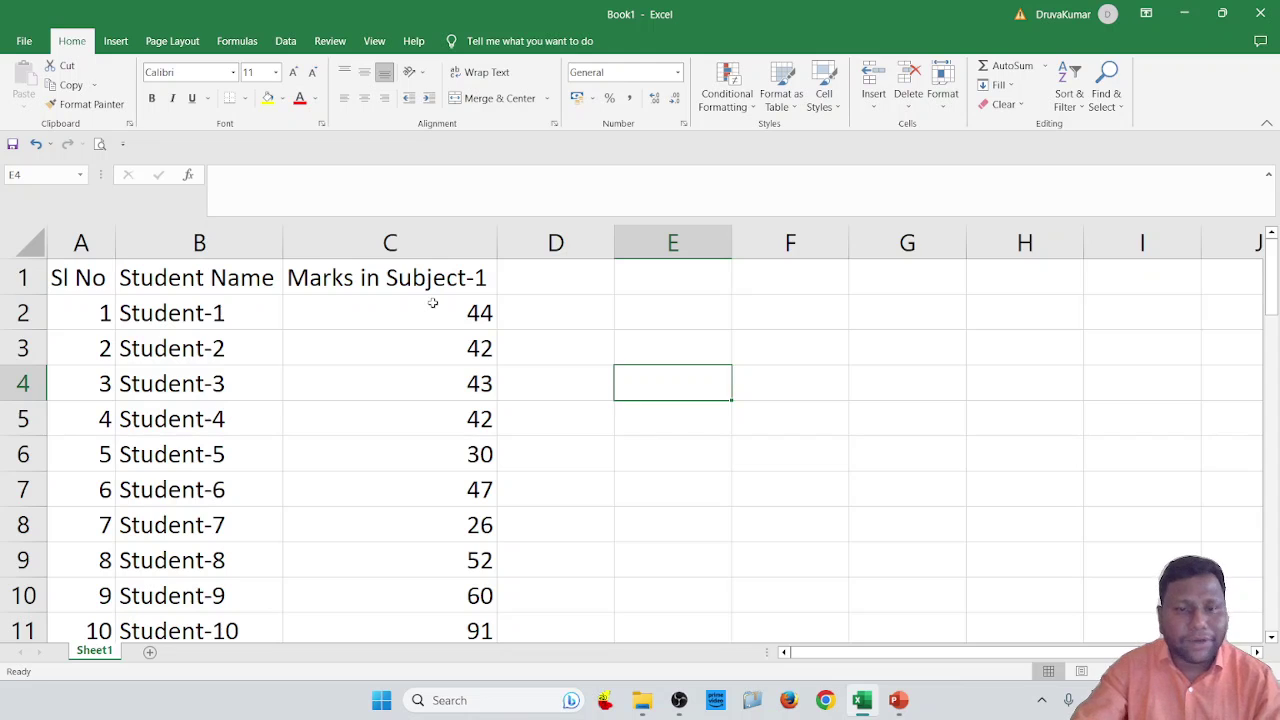
pyautogui.click(470, 325)
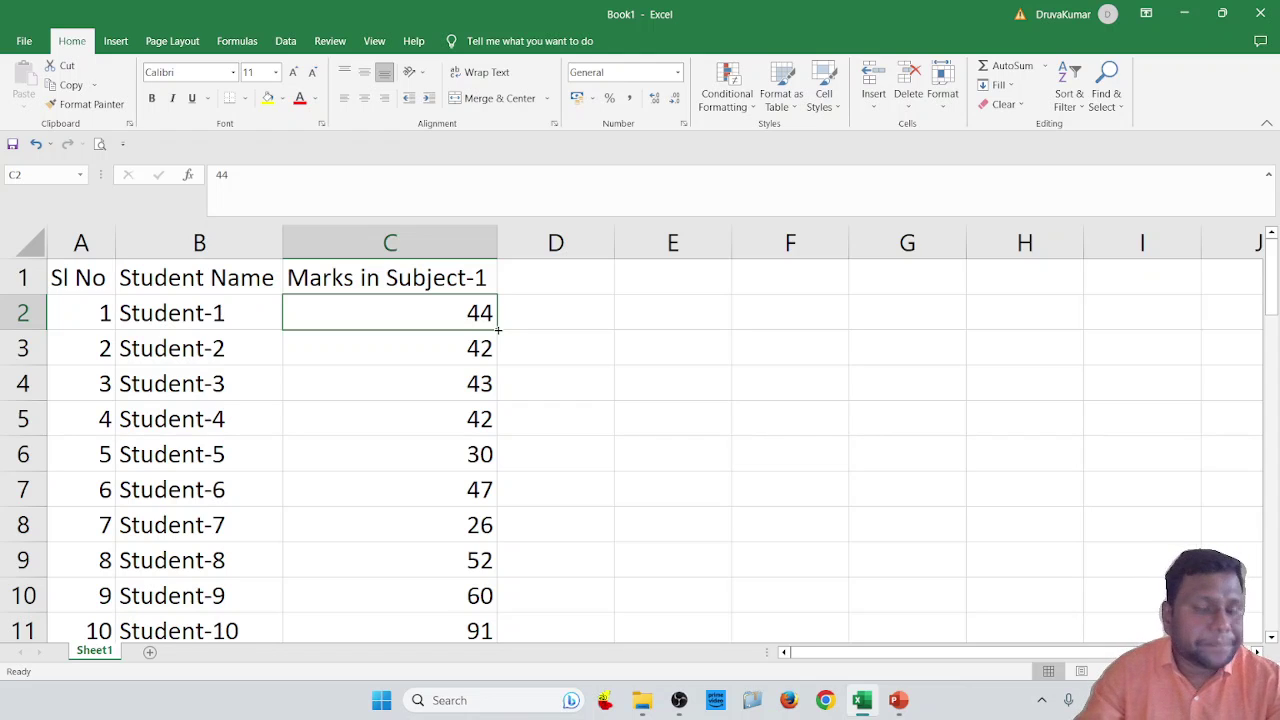
pyautogui.rightClick(451, 310)
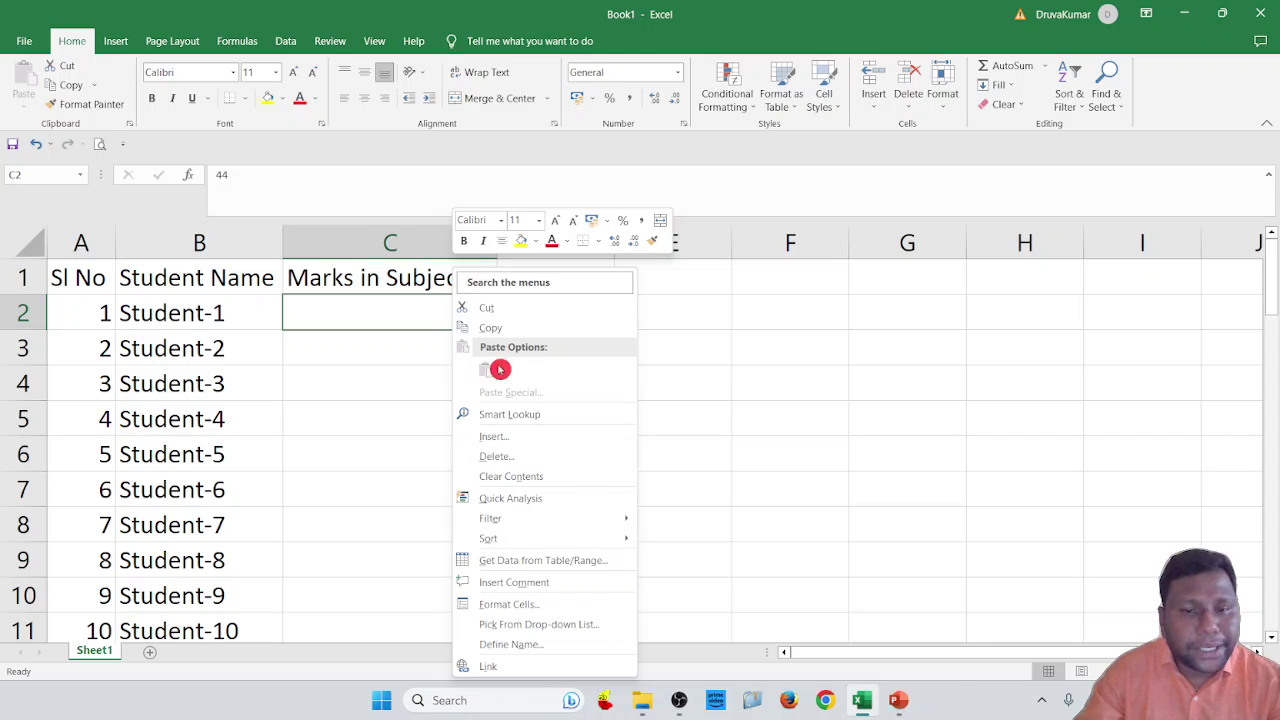
pyautogui.click(724, 418)
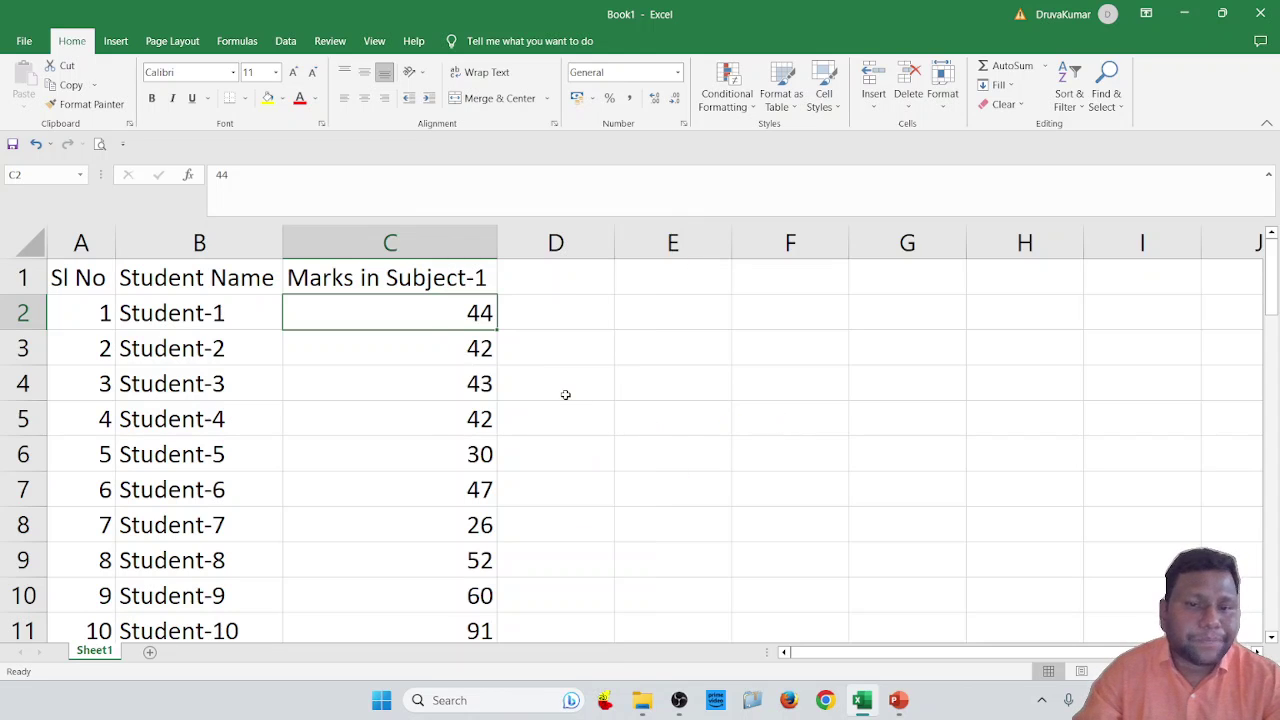
pyautogui.scroll(-1, 565, 400)
pyautogui.scroll(-11, 566, 400)
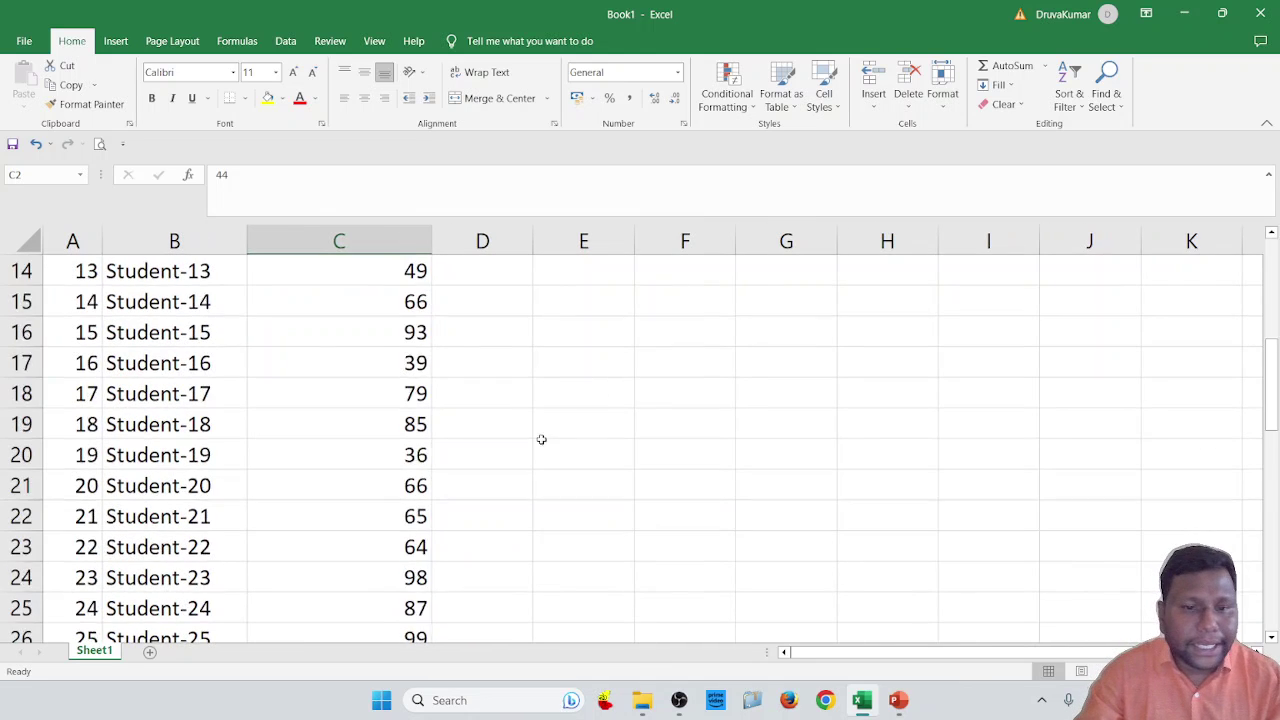
pyautogui.scroll(-4, 508, 470)
pyautogui.scroll(15, 506, 471)
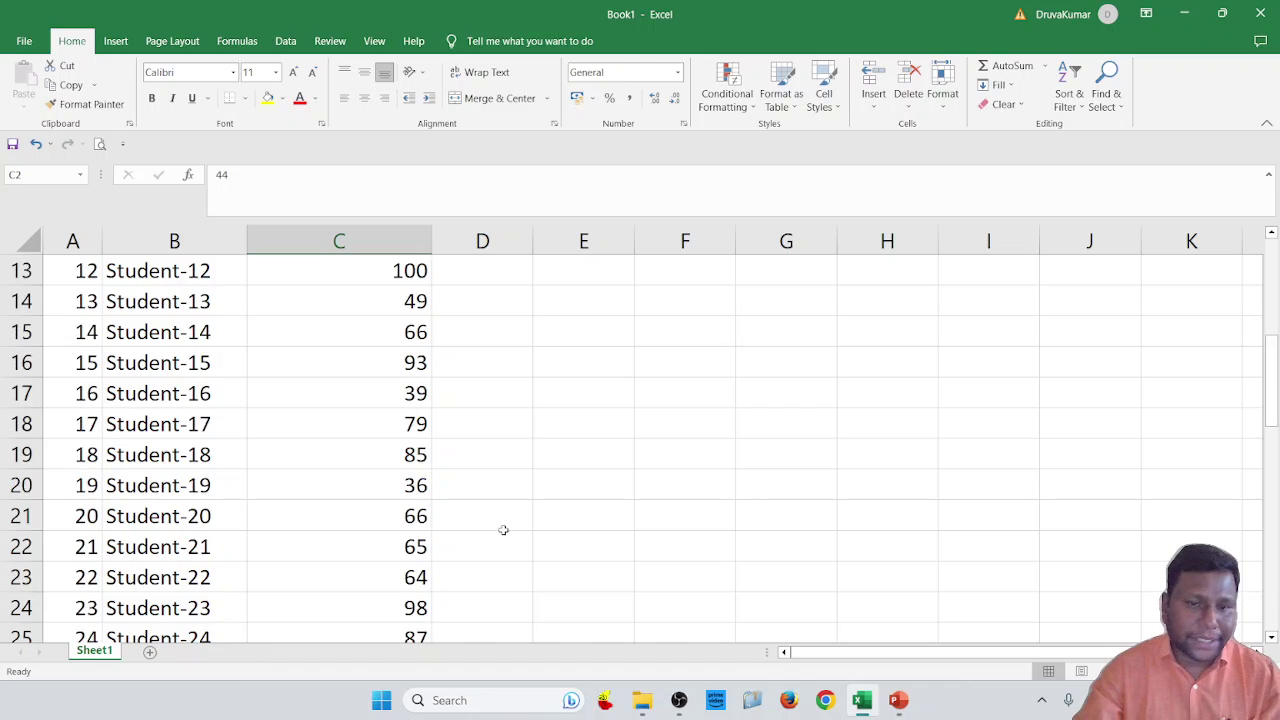
# Enter the heading Marks range in E1 and fit column E to it
pyautogui.click(593, 280)
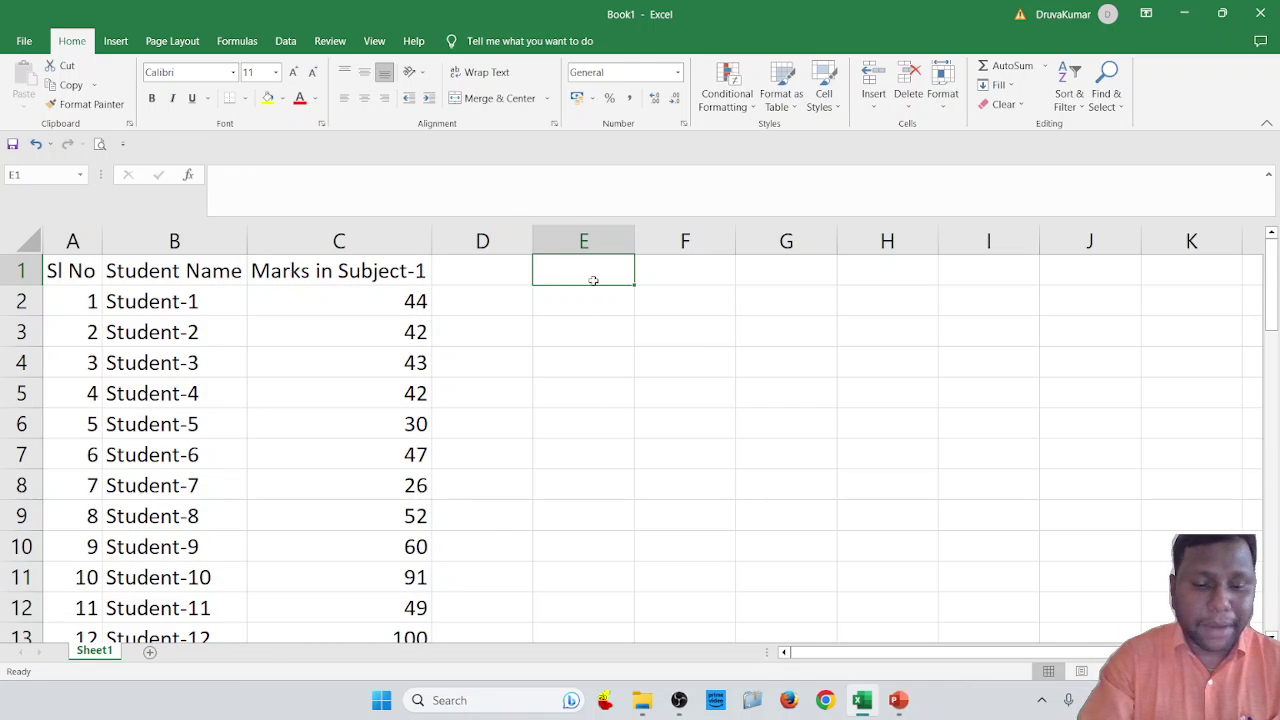
pyautogui.write('MAr')
pyautogui.press('BackSpace')
pyautogui.press('BackSpace')
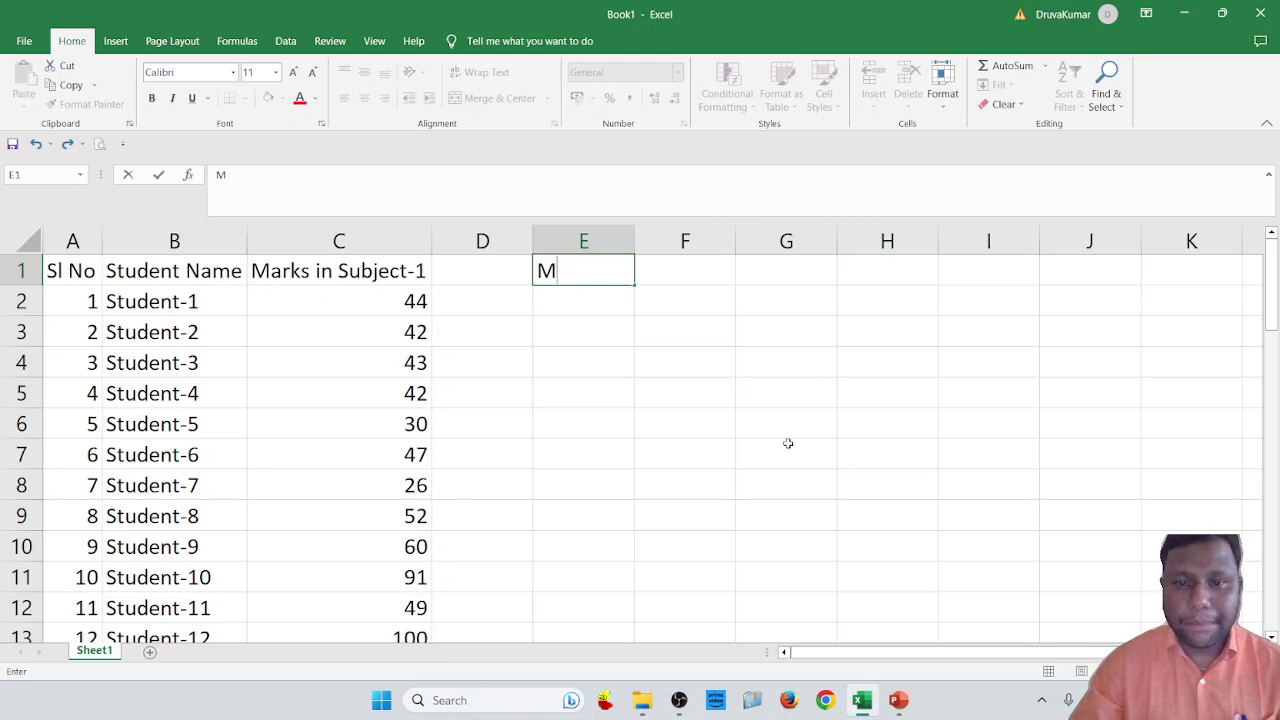
pyautogui.click(961, 495)
pyautogui.scroll(2, 934, 517)
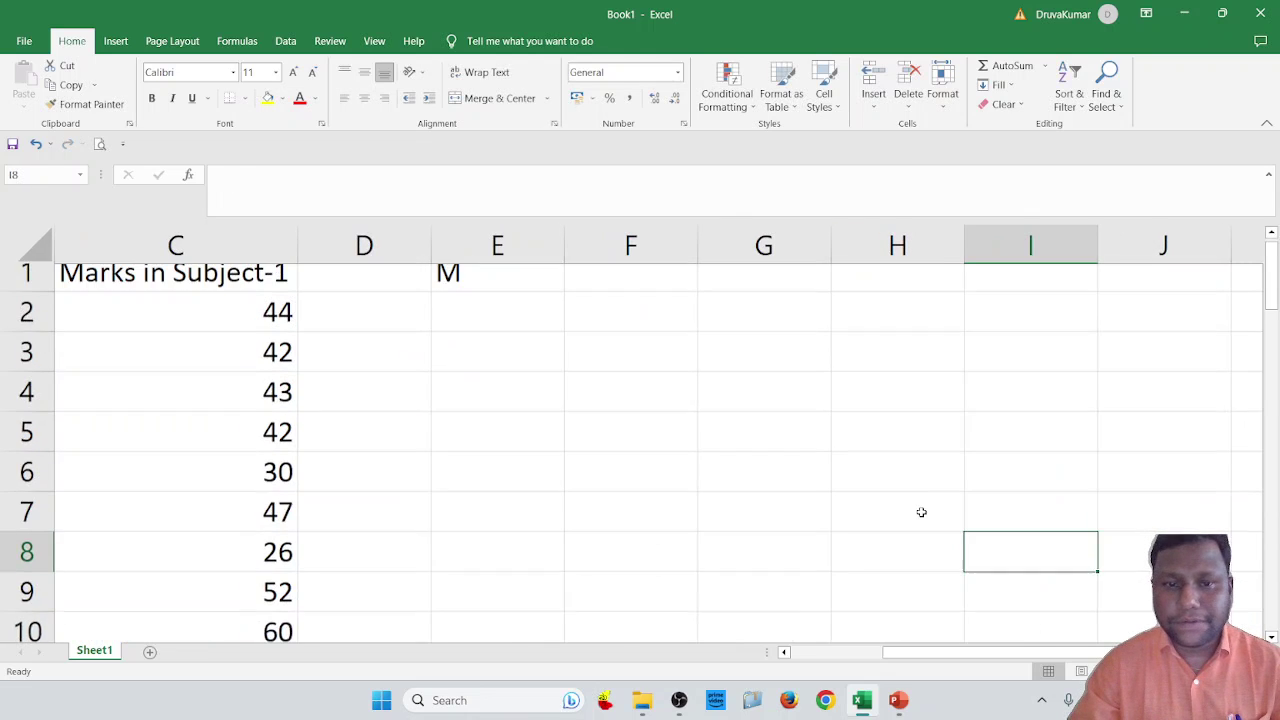
pyautogui.click(477, 277)
pyautogui.write('Mar')
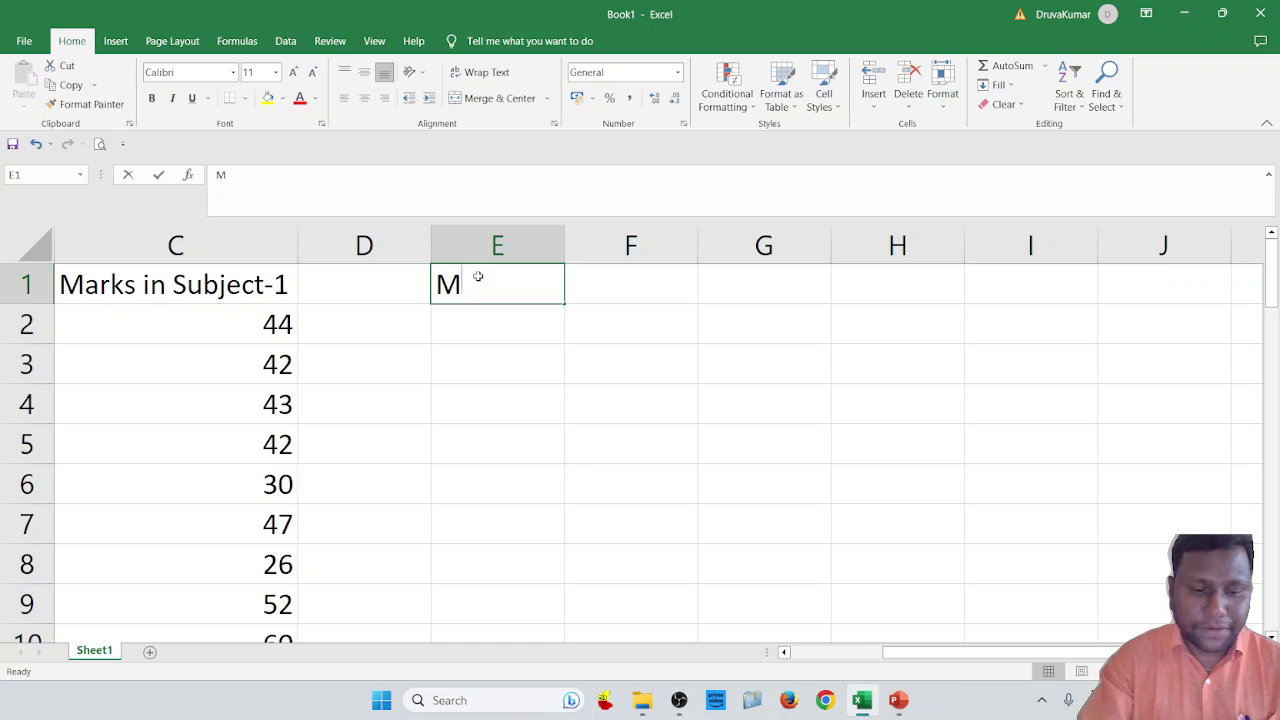
pyautogui.write('ks a')
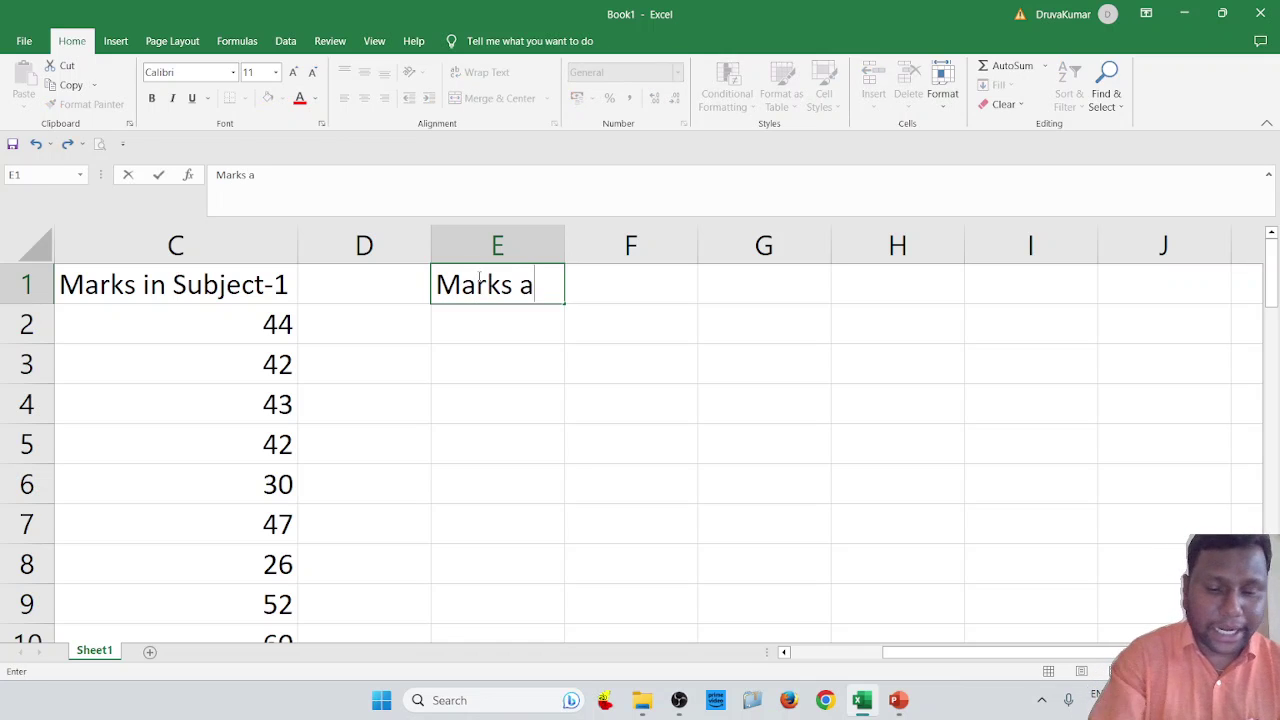
pyautogui.press('BackSpace')
pyautogui.write('range')
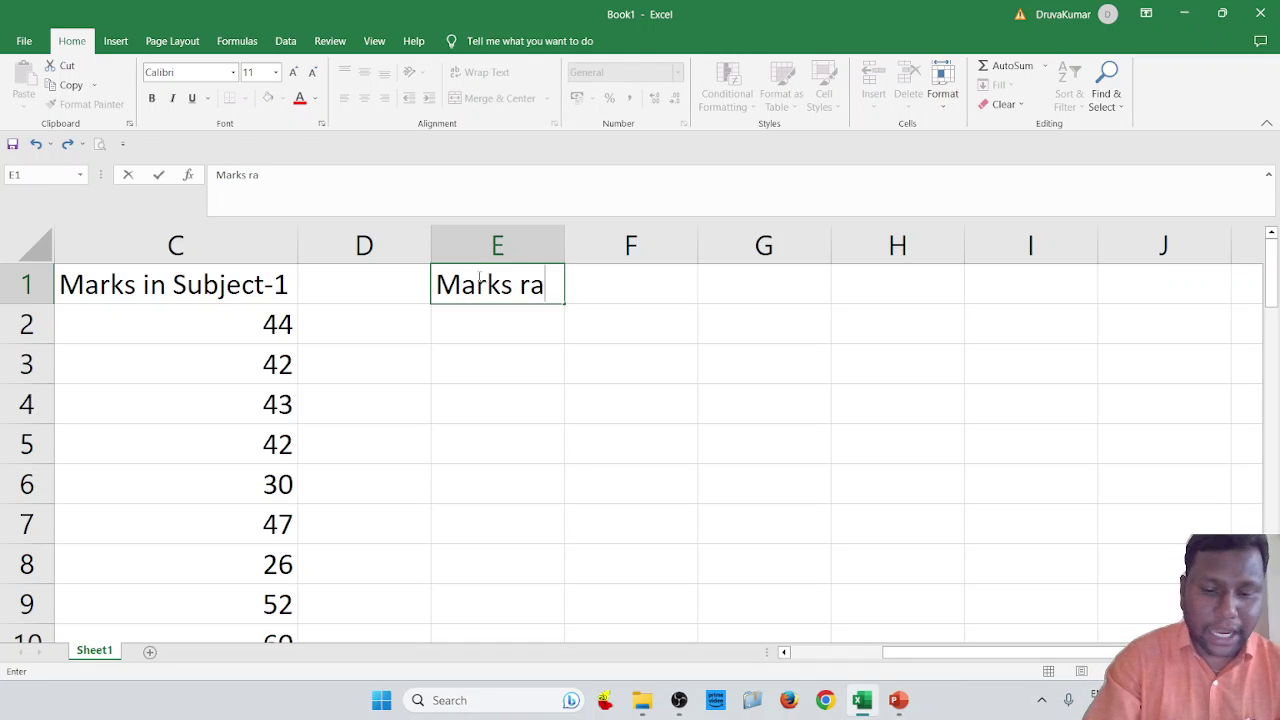
pyautogui.press('Tab')
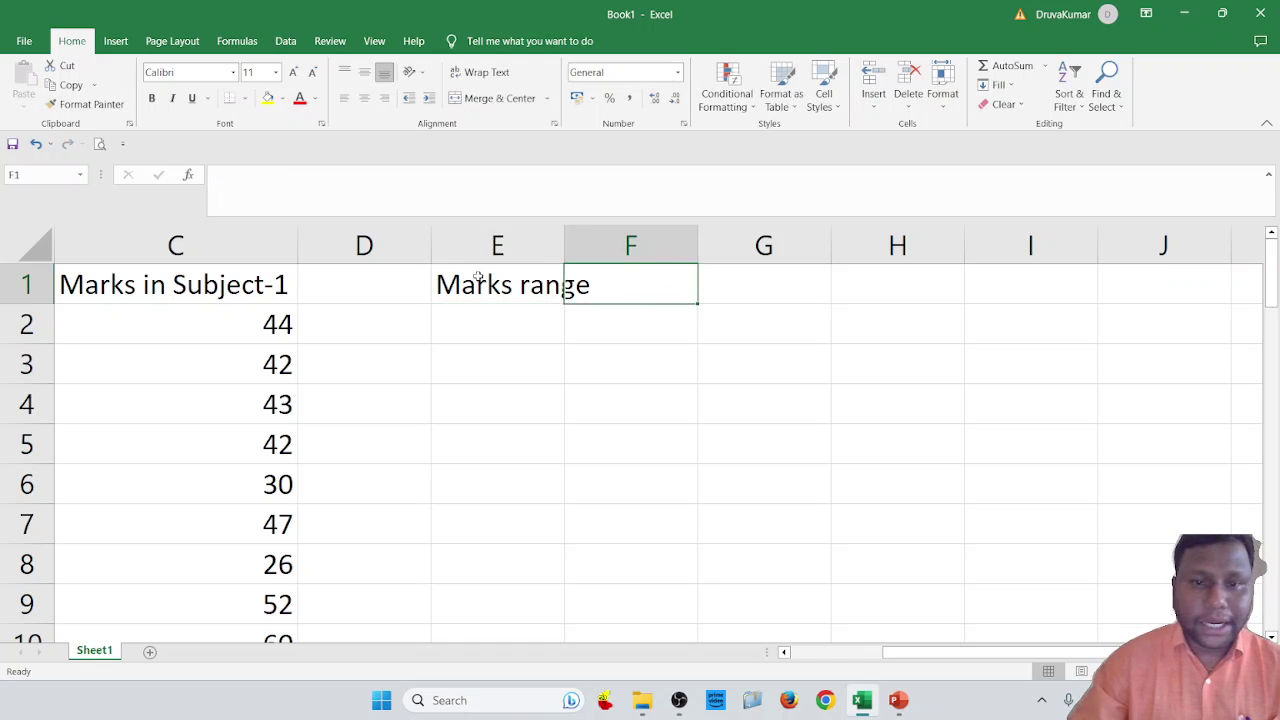
pyautogui.doubleClick(564, 243)
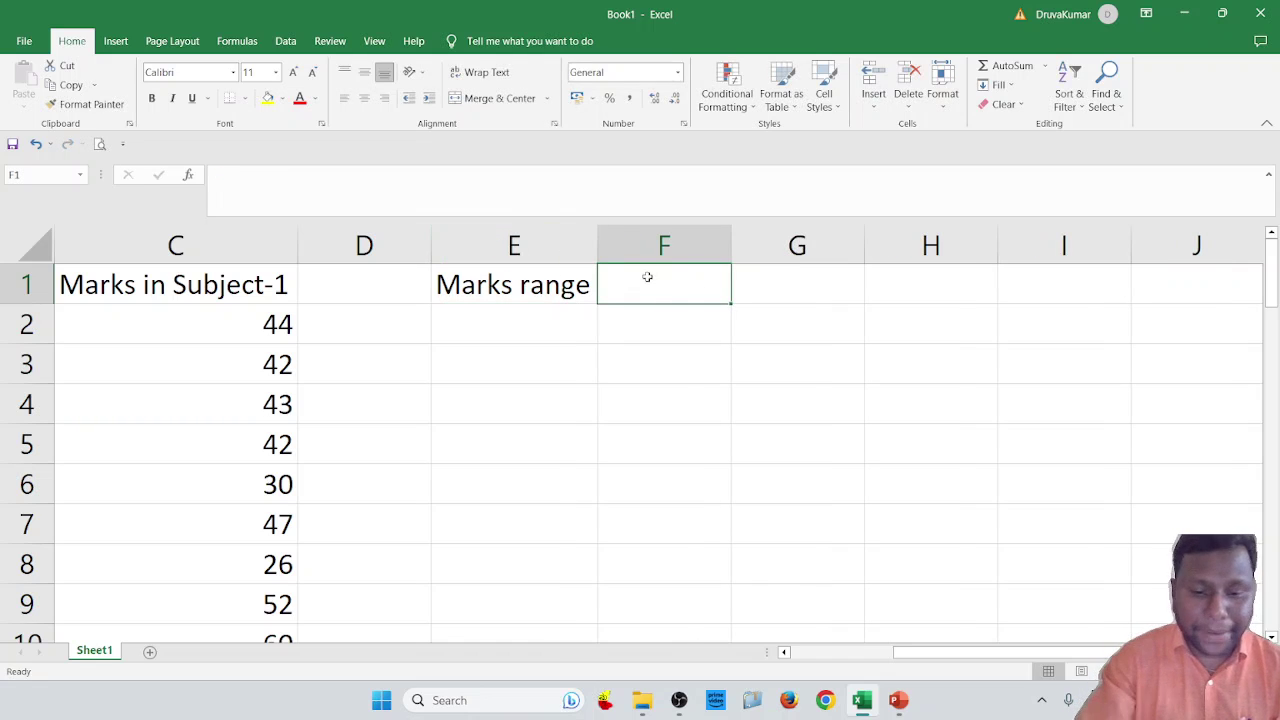
# Add Upper Limit, Frequency and Relative frequency headings in F1:H1, widening columns F and G
pyautogui.write('Upper L')
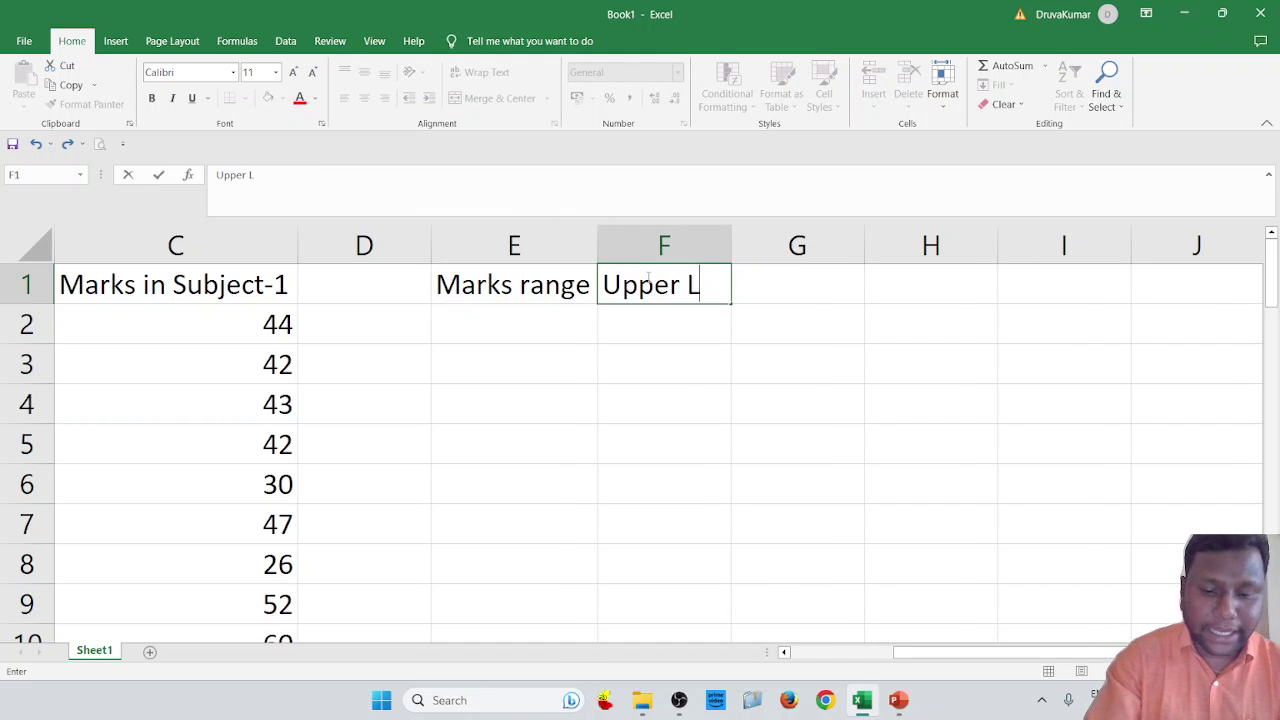
pyautogui.write('imit')
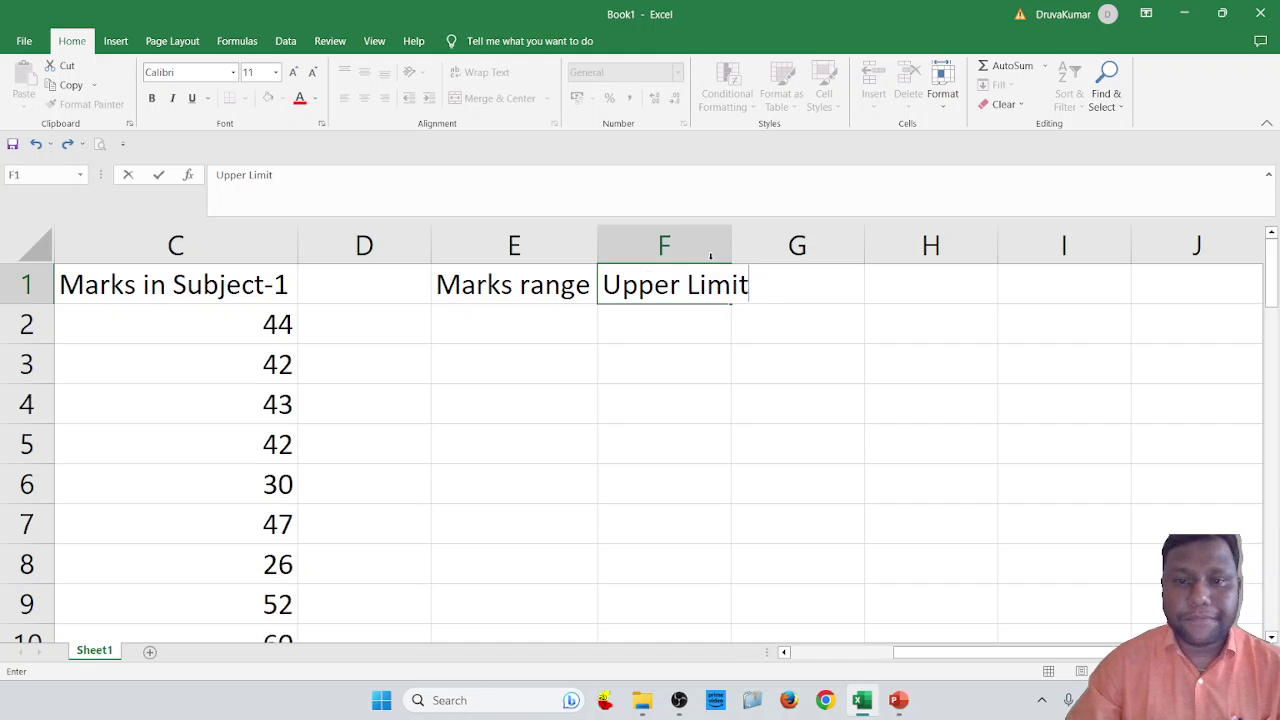
pyautogui.doubleClick(731, 245)
pyautogui.click(805, 286)
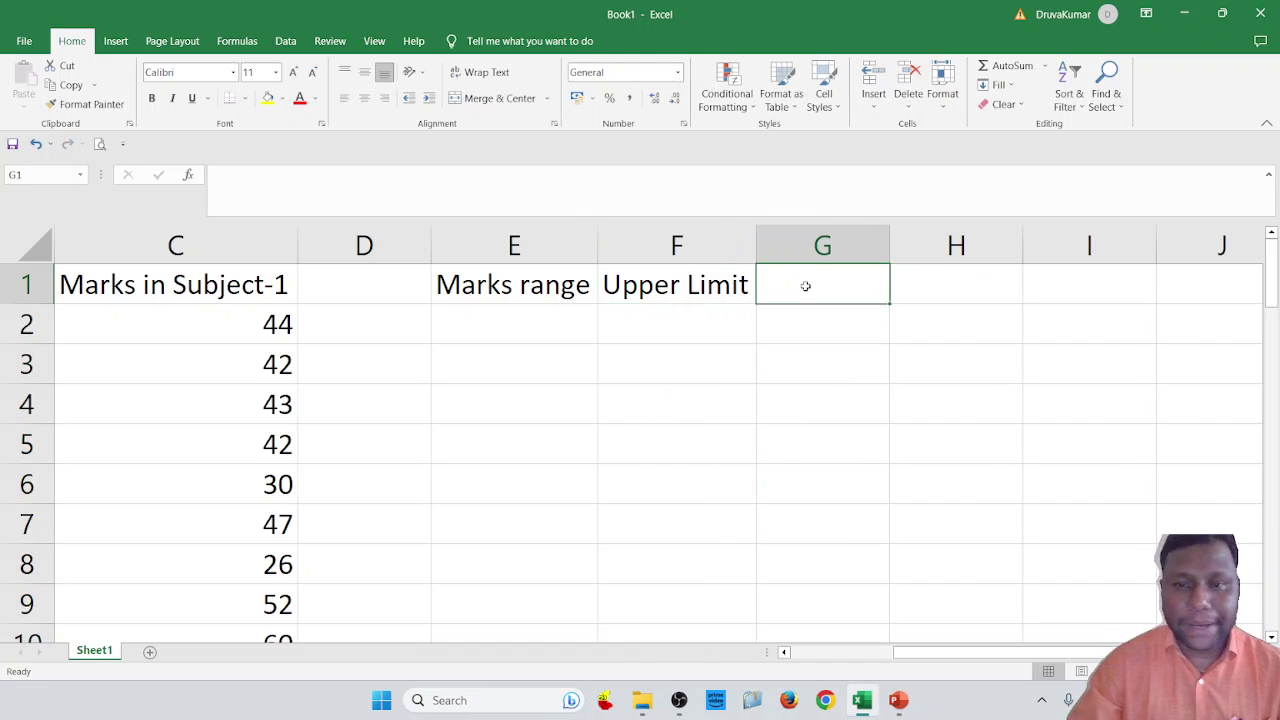
pyautogui.write('Frequ')
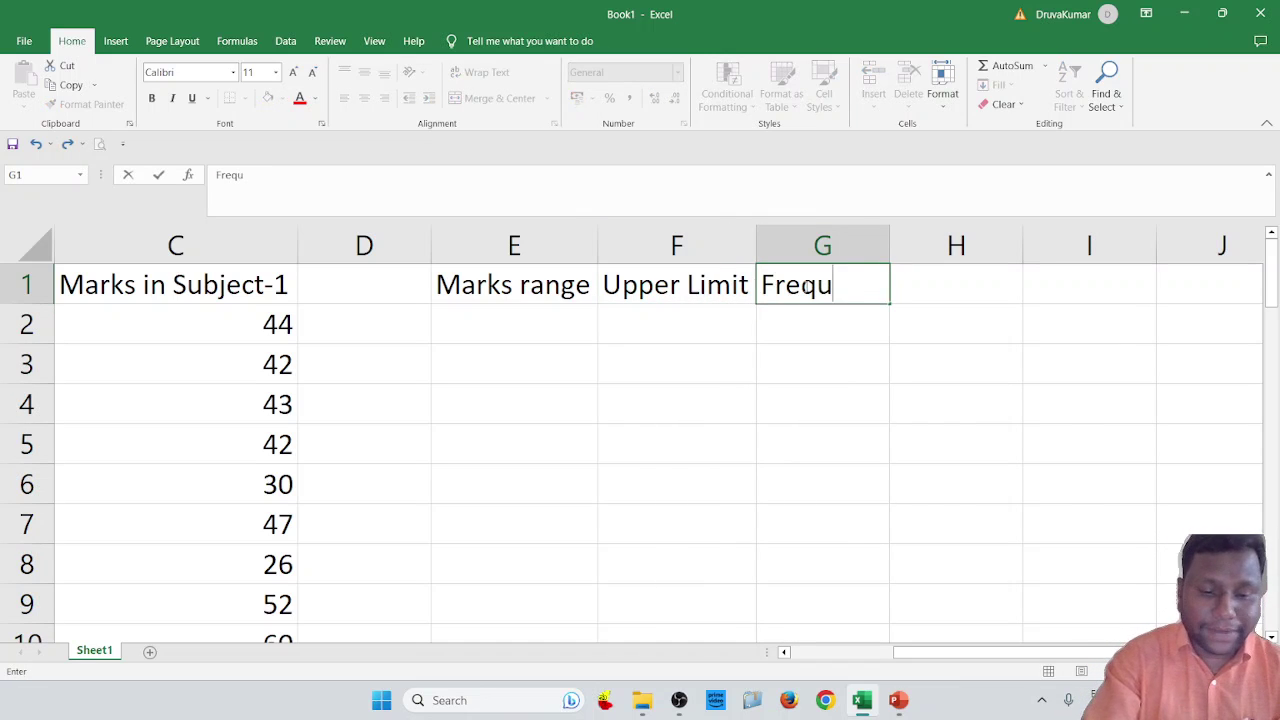
pyautogui.write('ency')
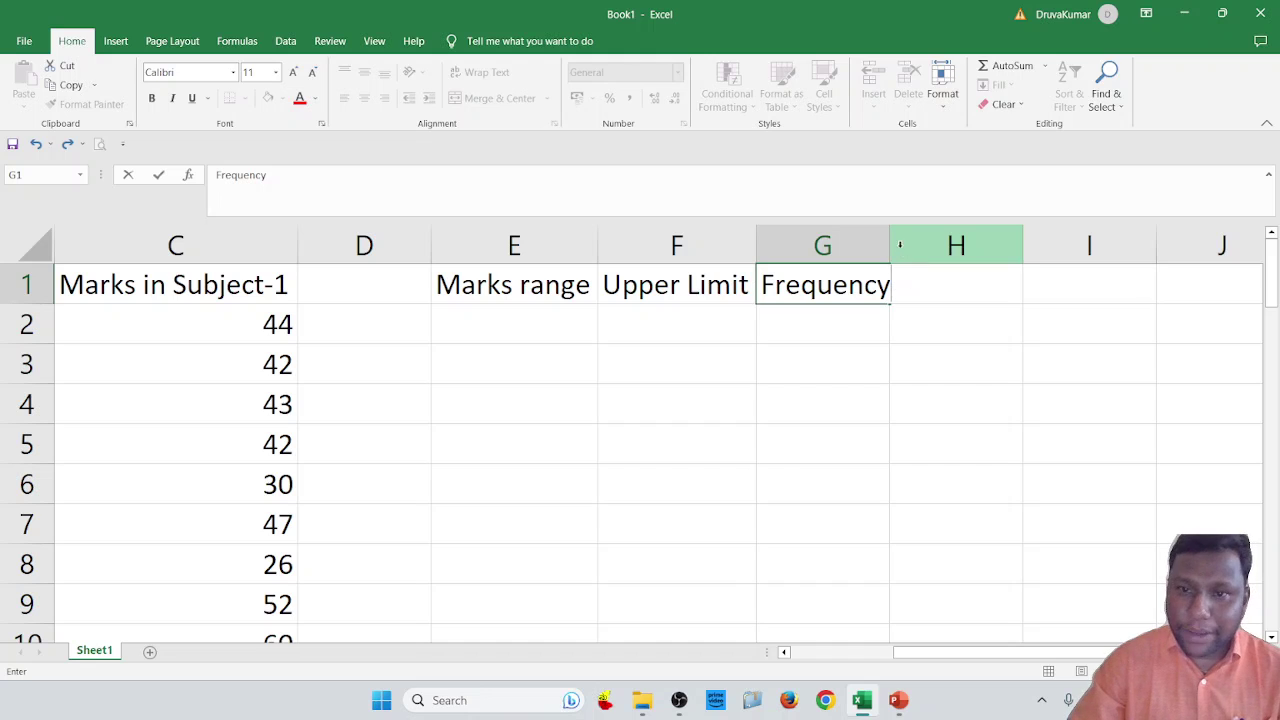
pyautogui.moveTo(893, 238); pyautogui.dragTo(898, 240)
pyautogui.click(956, 291)
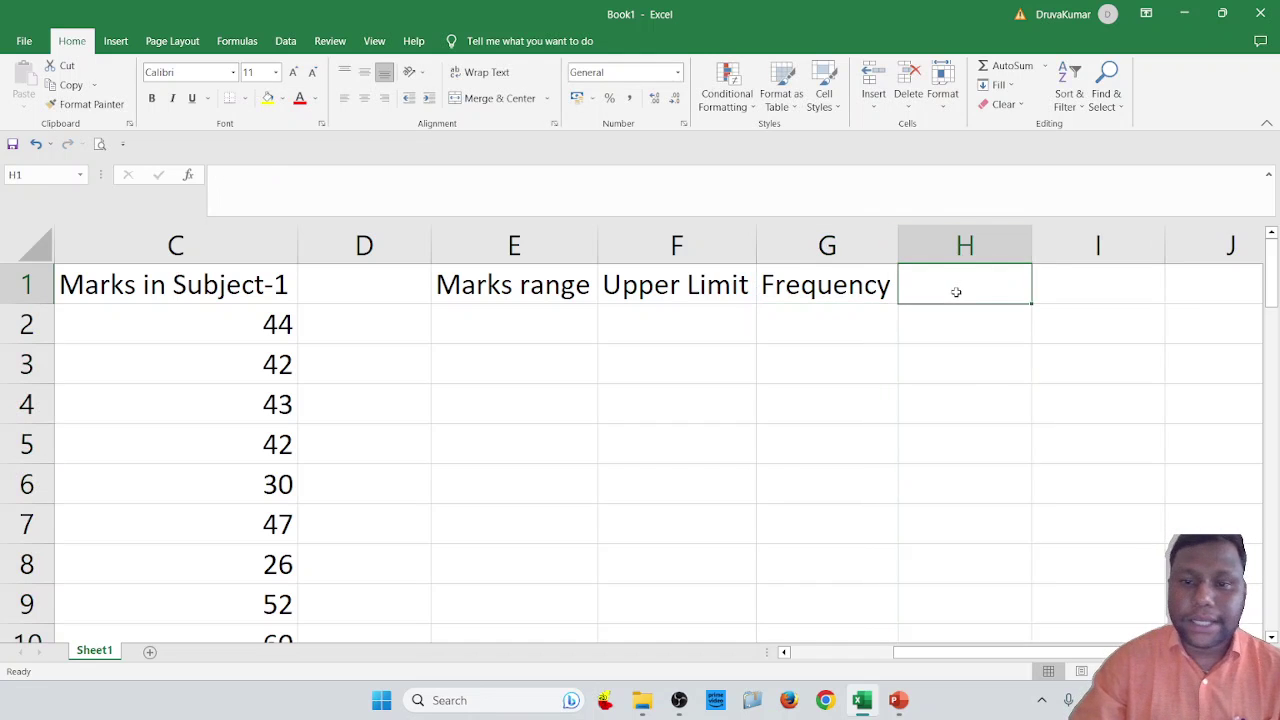
pyautogui.write('Relat')
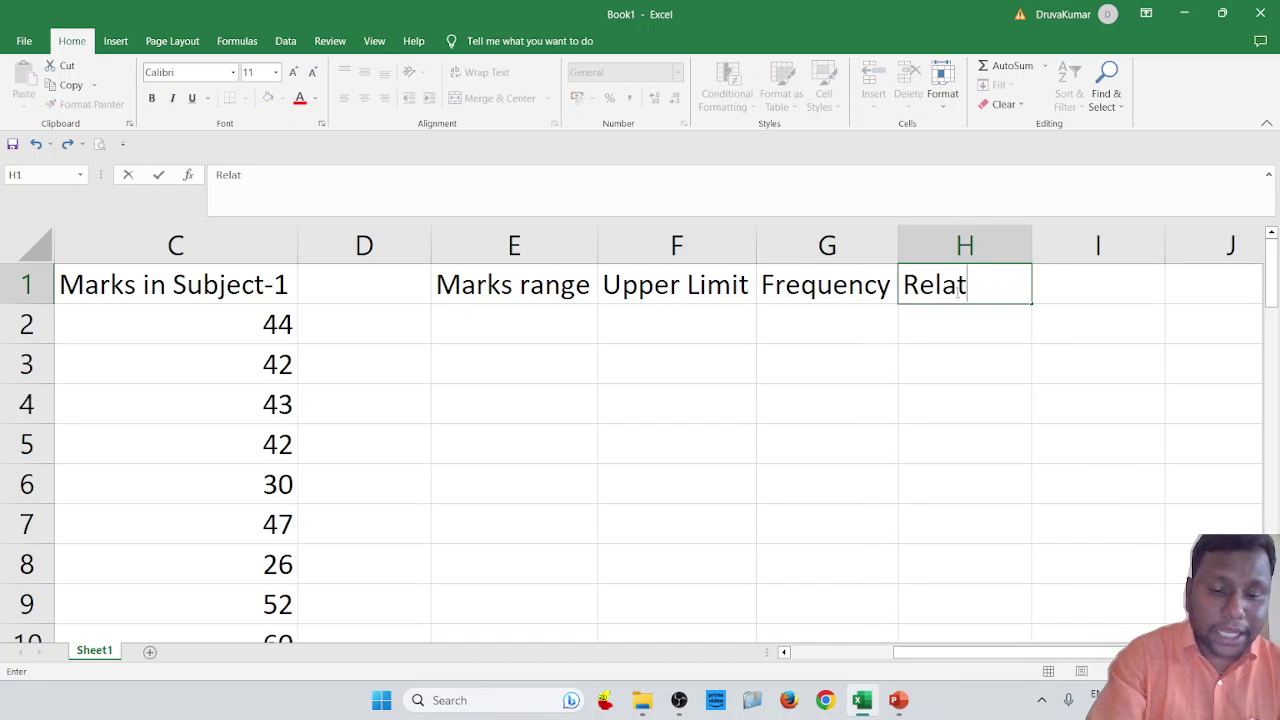
pyautogui.write('ive frequ')
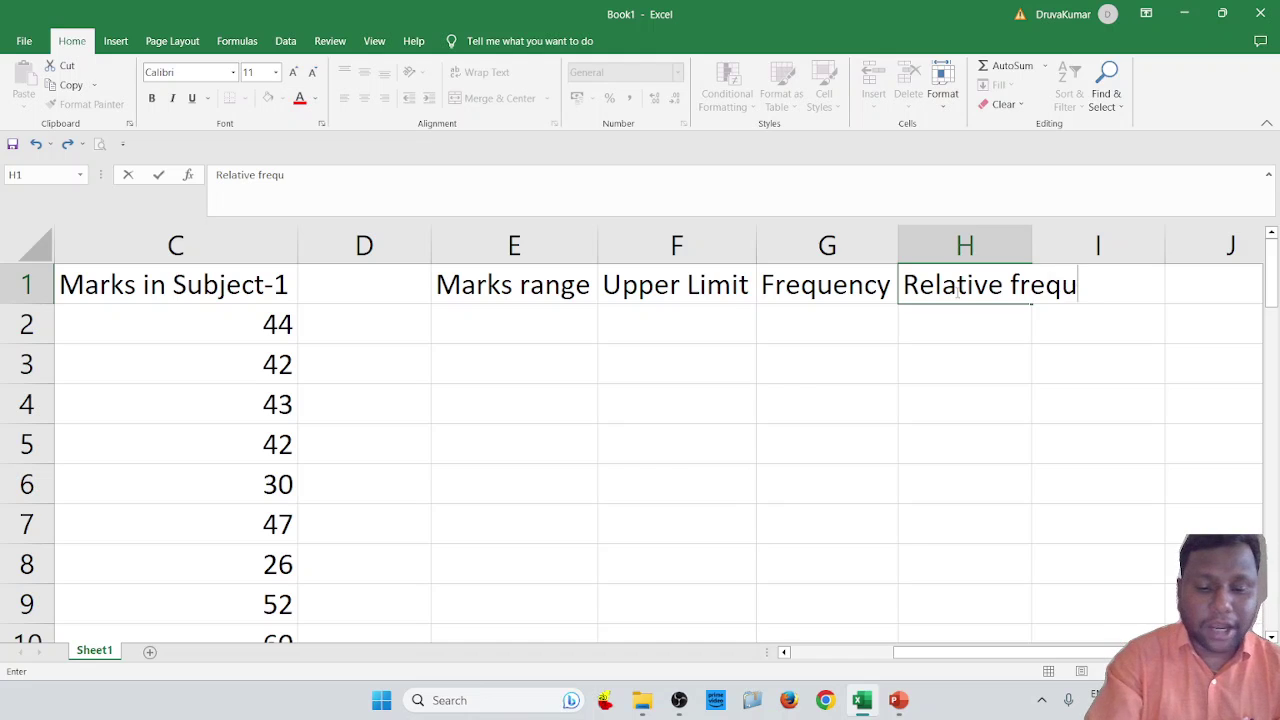
pyautogui.write('ency')
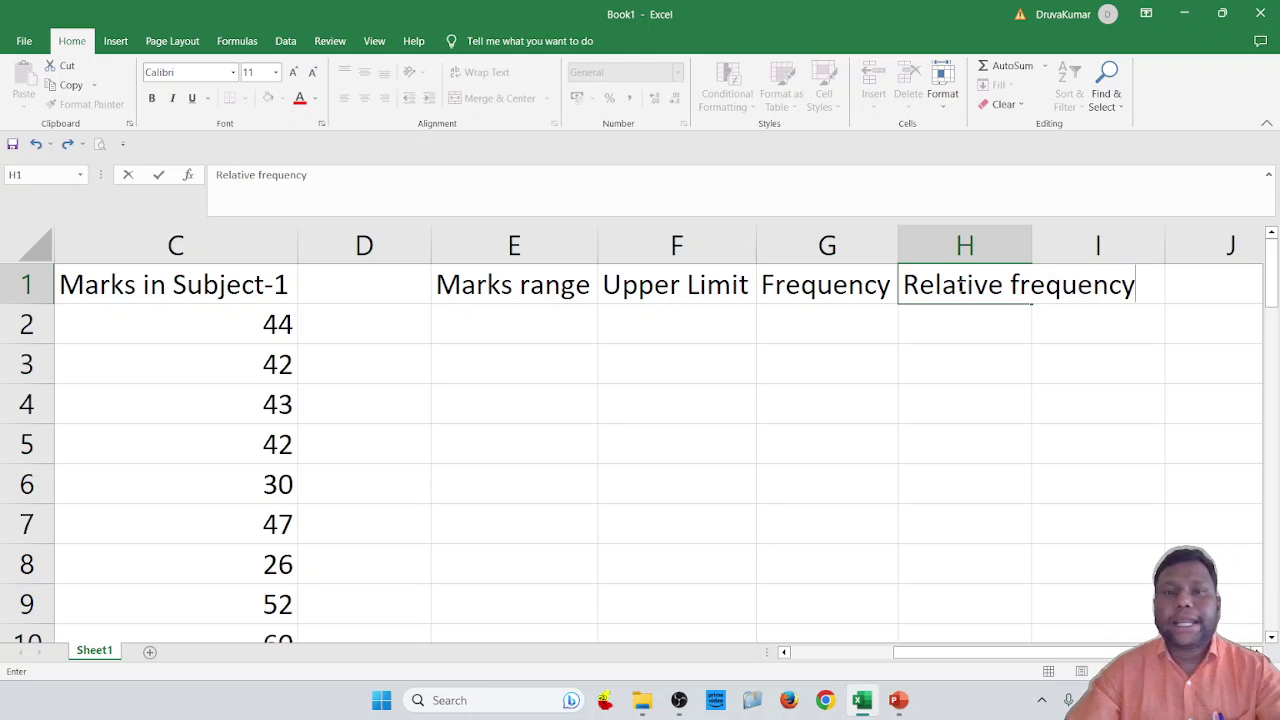
pyautogui.click(1031, 239)
# Fit column H, then enter ranges 0 to 20, 21 to 40, 41 to 60, 61 to 80, 81 to 100 in E2:E6
pyautogui.doubleClick(1031, 239)
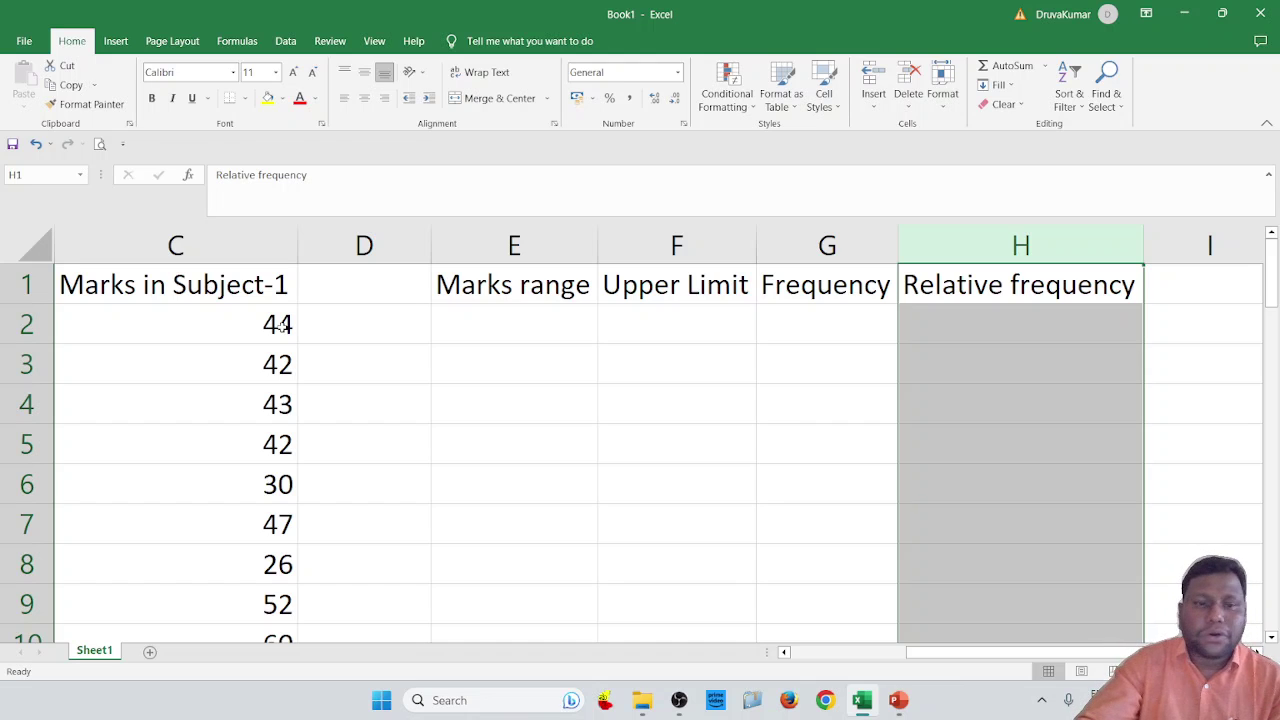
pyautogui.click(541, 321)
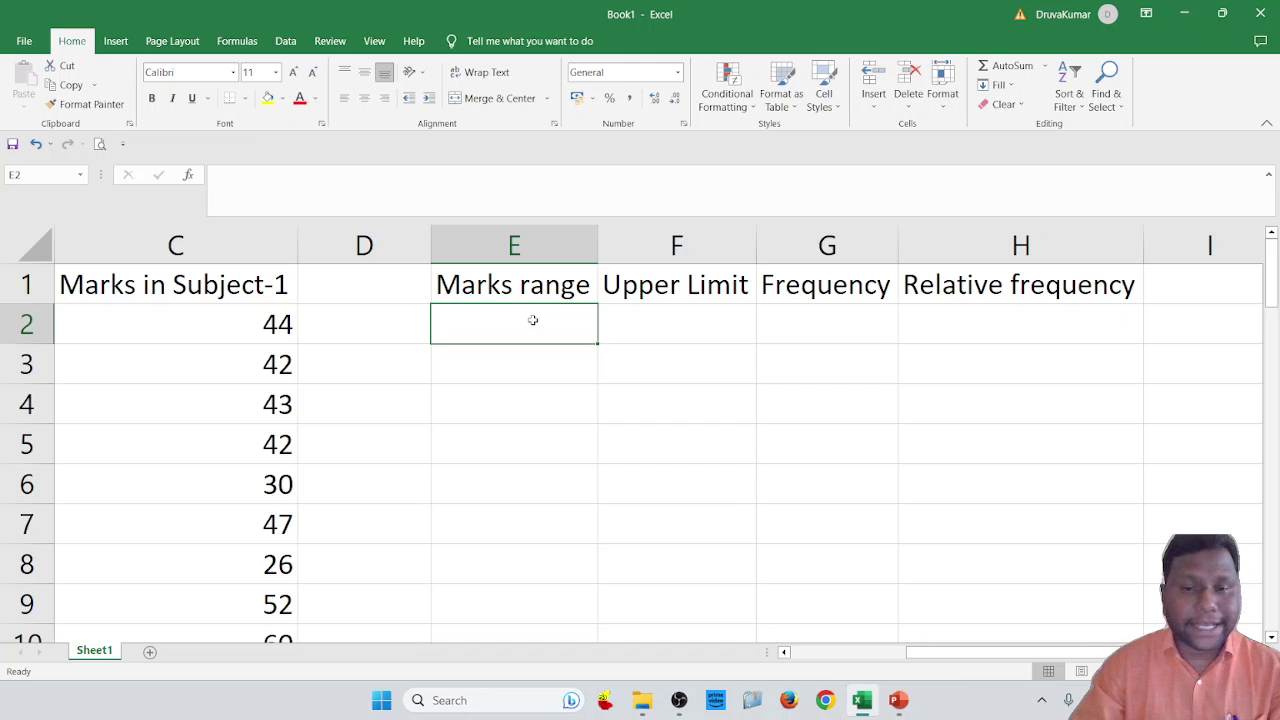
pyautogui.write('0 t')
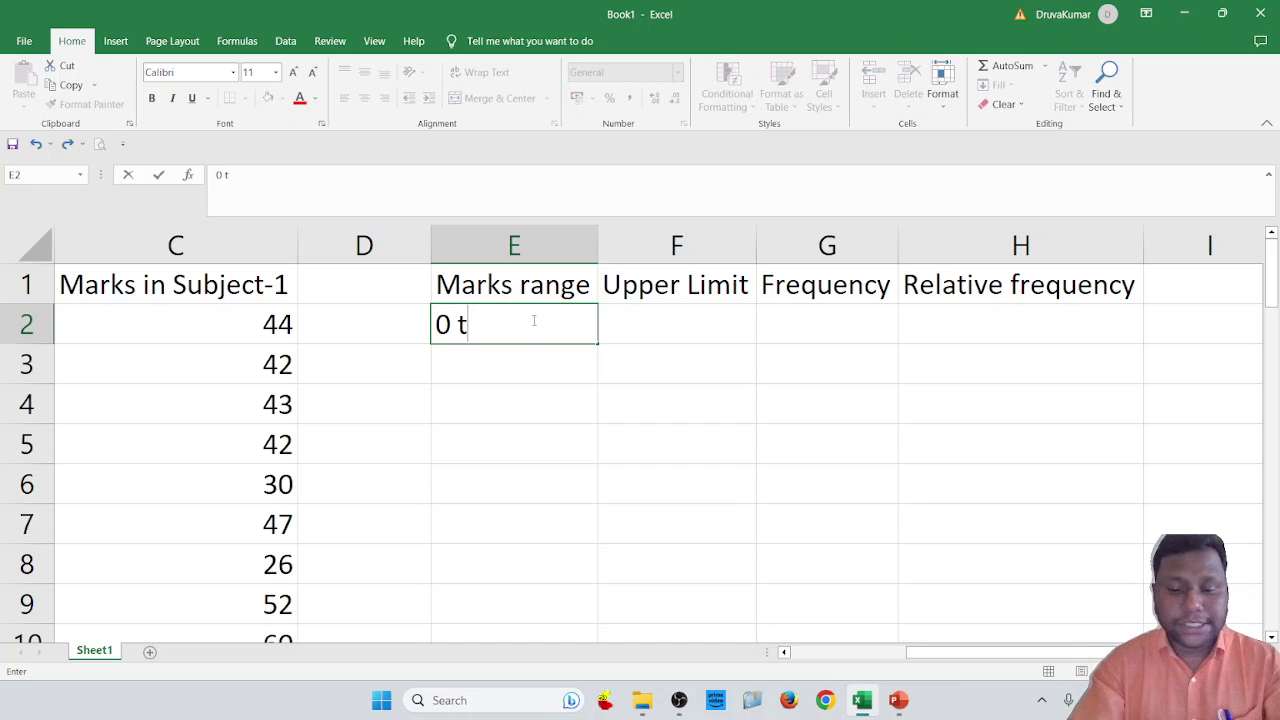
pyautogui.write('o 20')
pyautogui.press('Return')
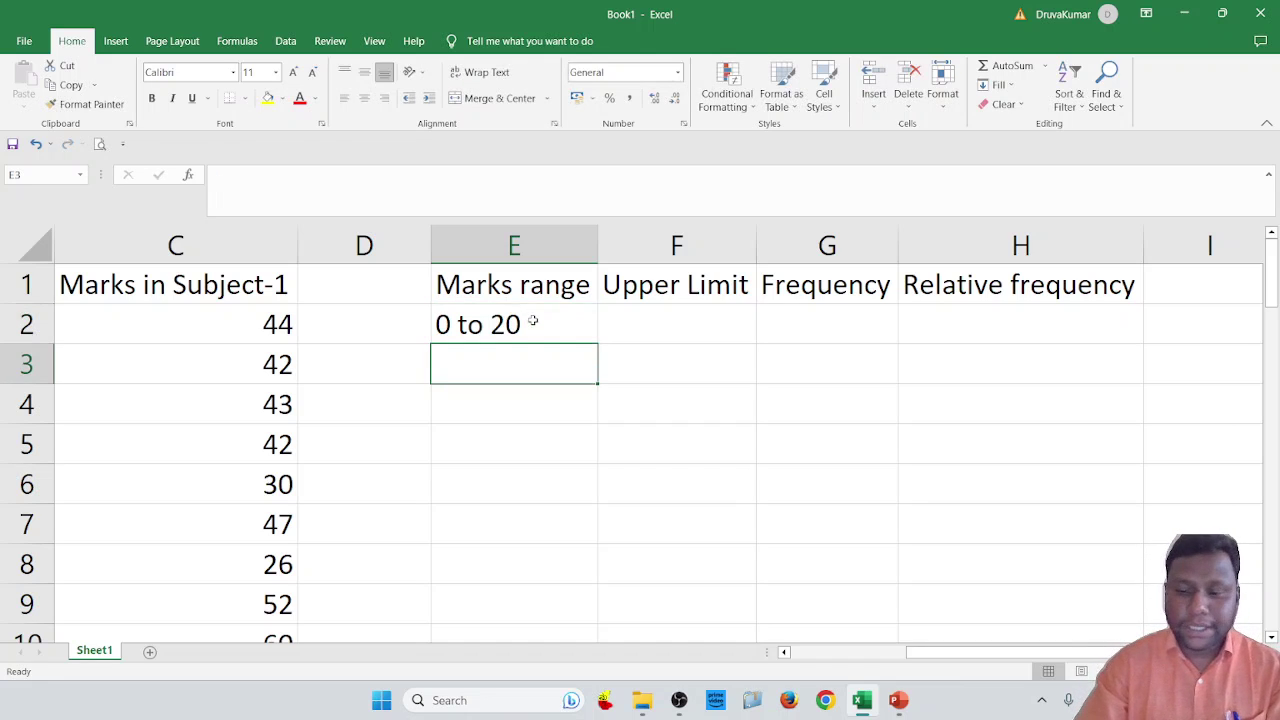
pyautogui.write('21 tp')
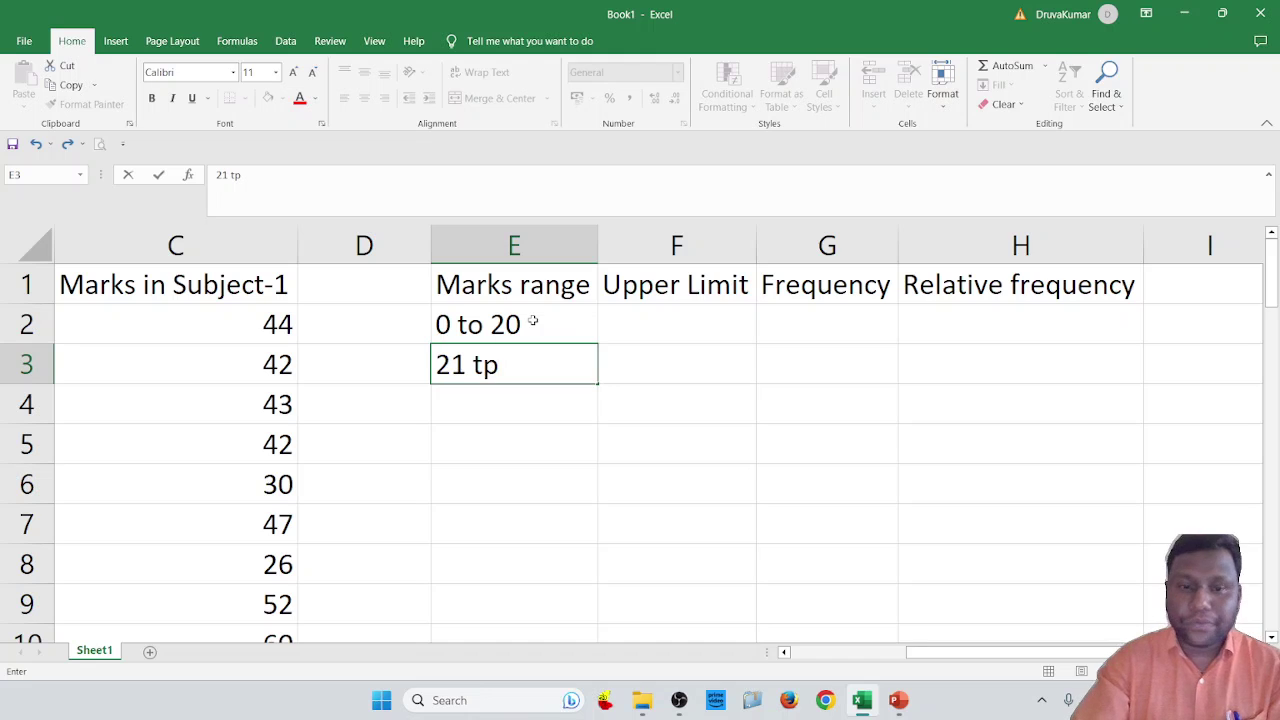
pyautogui.press('BackSpace')
pyautogui.write('o 40')
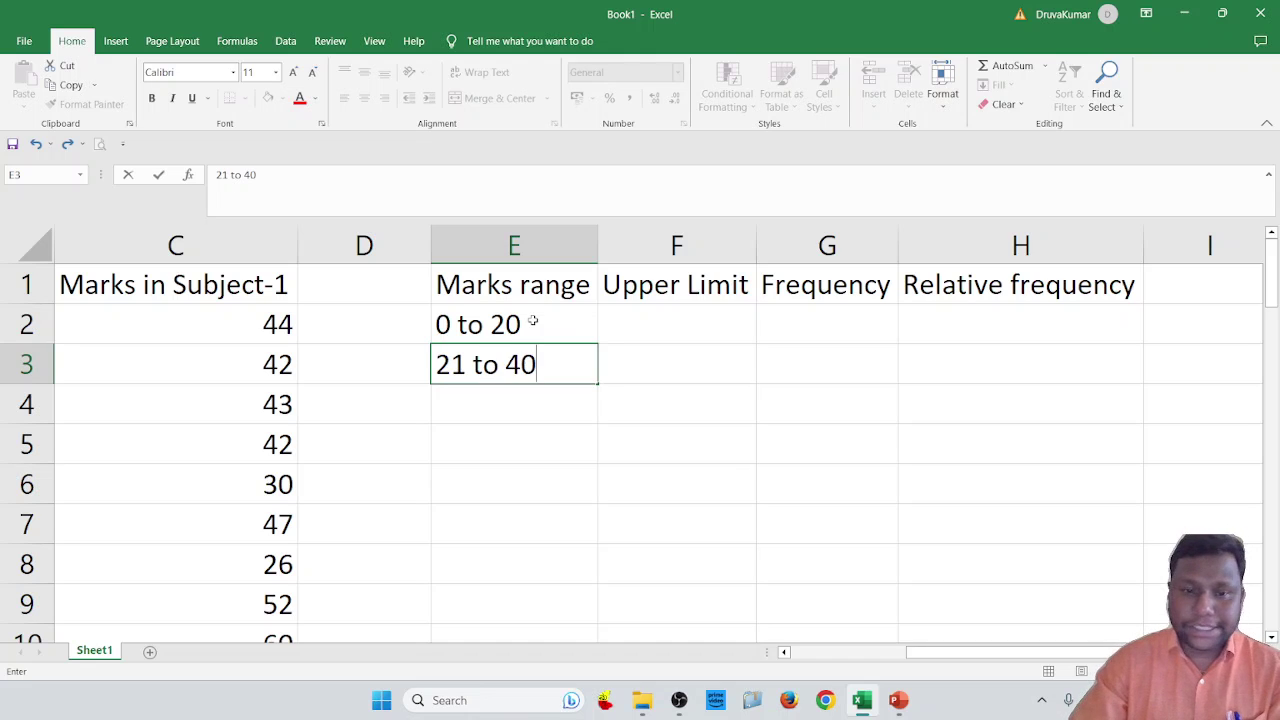
pyautogui.press('Return')
pyautogui.write('41 to')
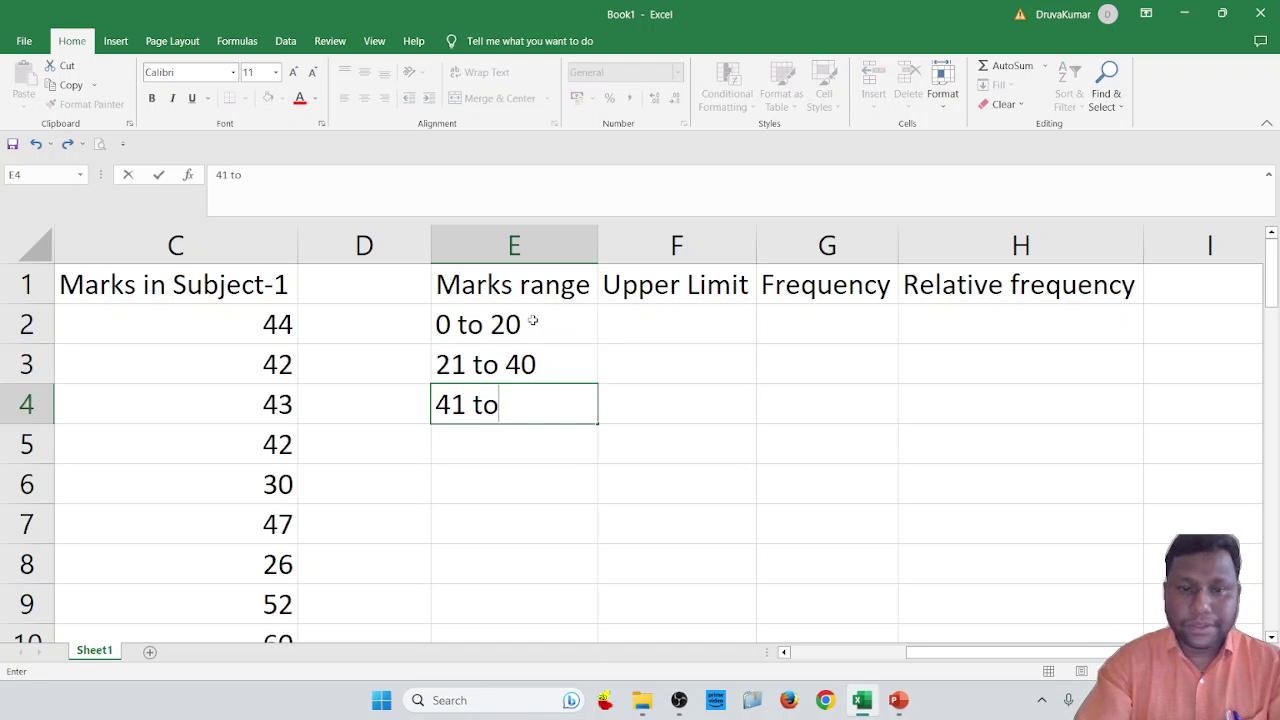
pyautogui.write(' 60')
pyautogui.press('Return')
pyautogui.write('61 ')
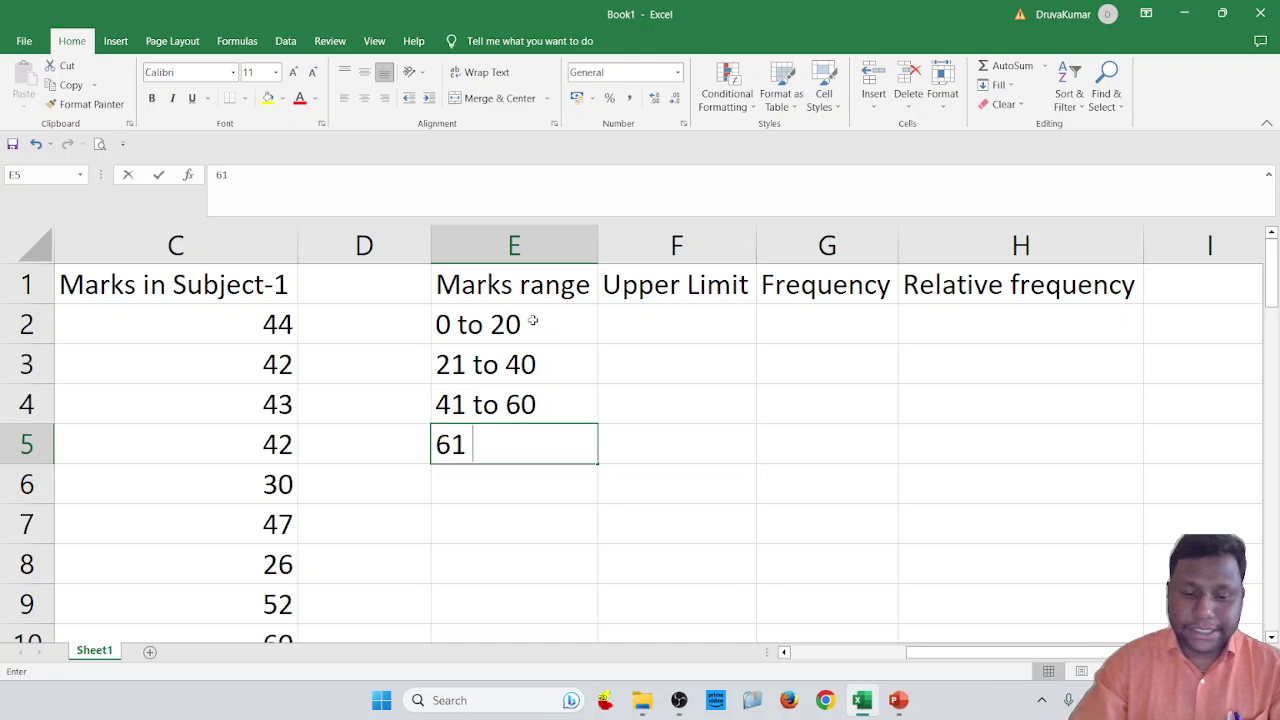
pyautogui.write('to 80')
pyautogui.press('Return')
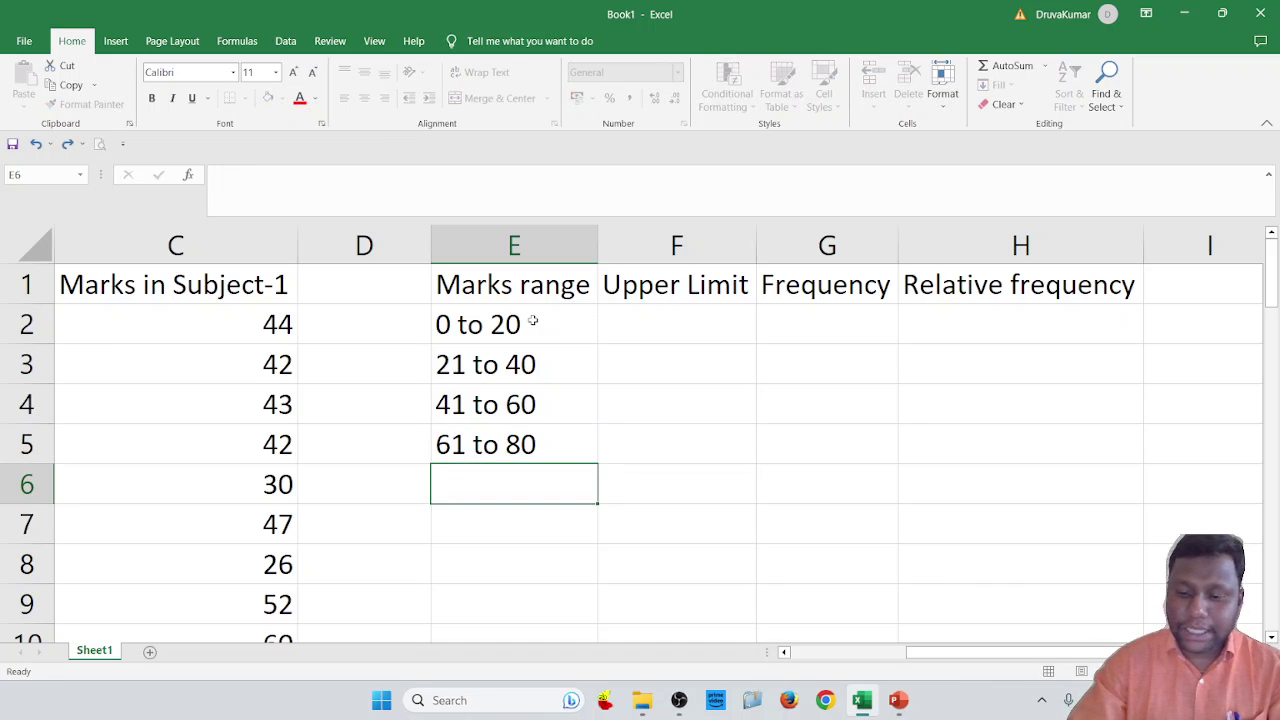
pyautogui.write('81 to 100')
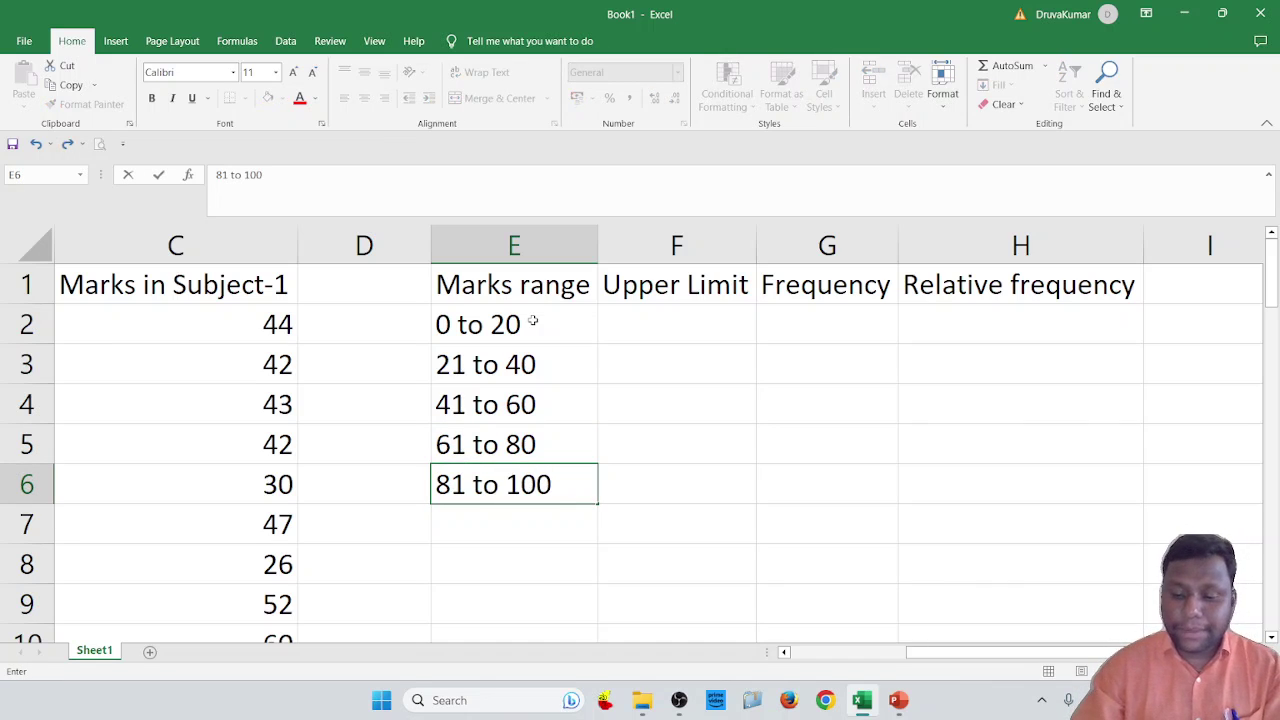
pyautogui.press('Return')
# Clear the stray extra range entry from E7 so it is left empty
pyautogui.write('81-100')
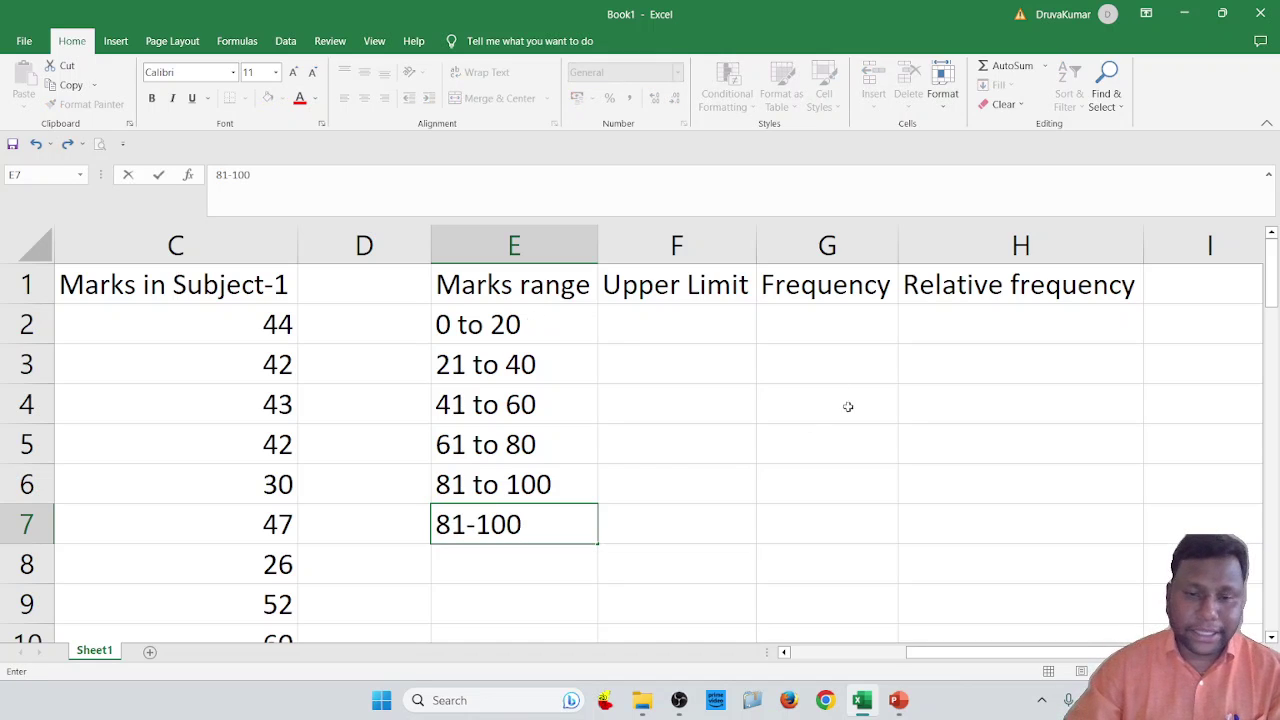
pyautogui.click(802, 430)
pyautogui.click(560, 520)
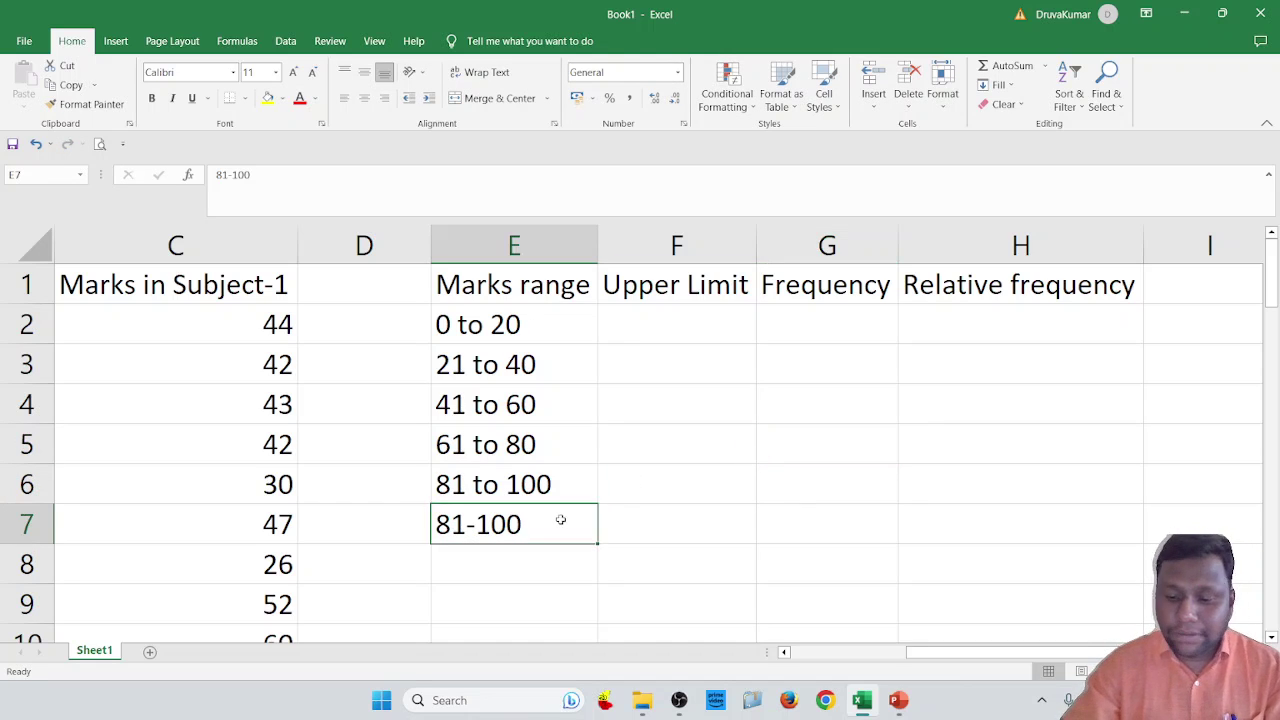
pyautogui.write('12')
pyautogui.press('BackSpace')
pyautogui.press('BackSpace')
pyautogui.write('2')
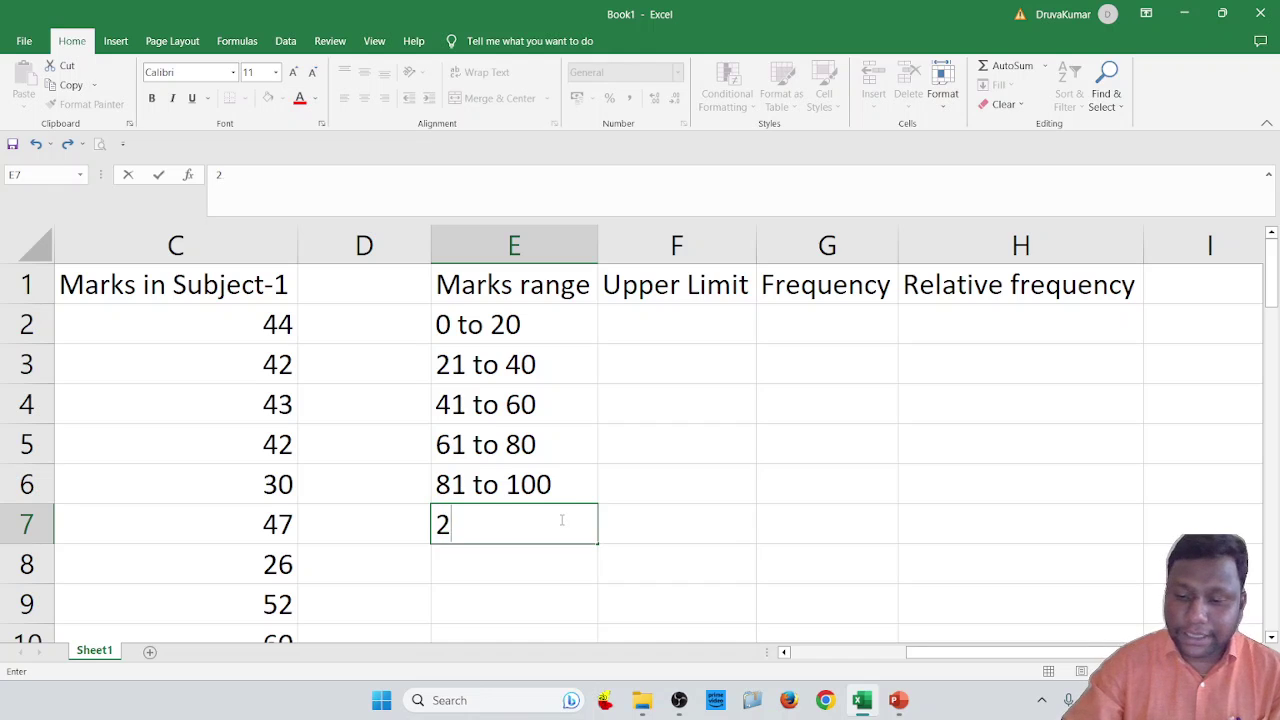
pyautogui.write('1-40')
pyautogui.press('Return')
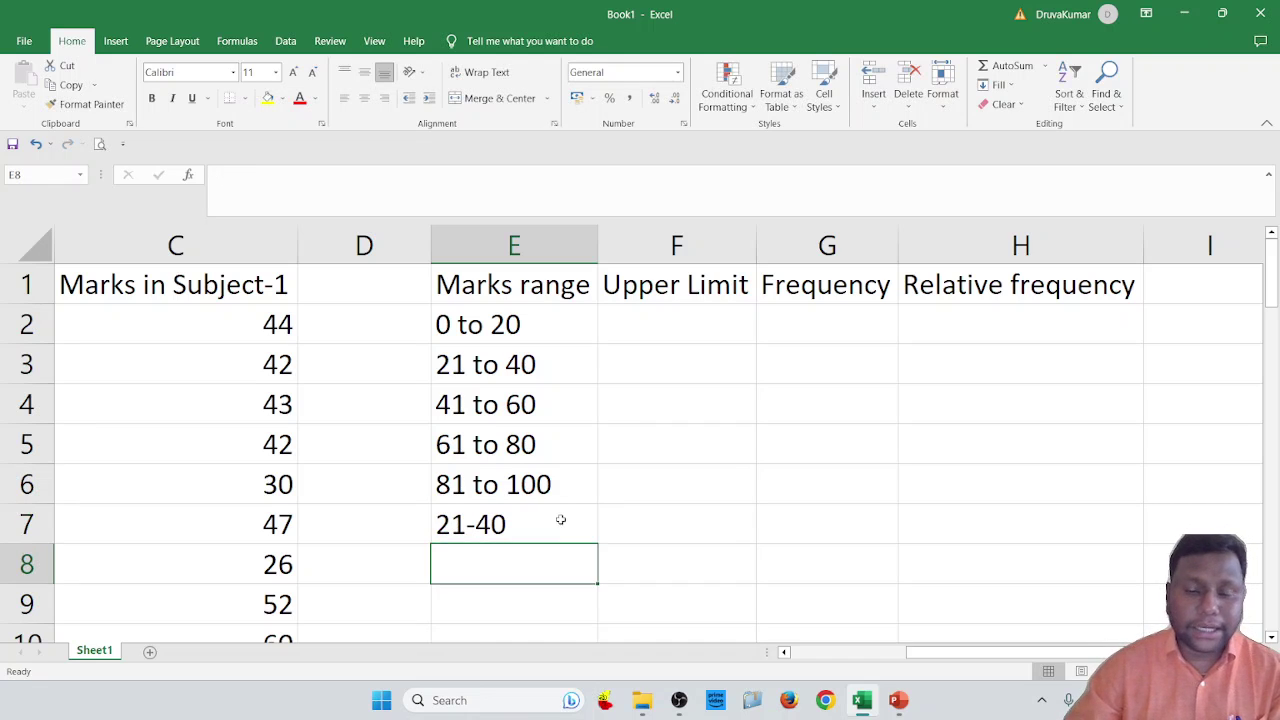
pyautogui.click(561, 519)
pyautogui.press('Delete')
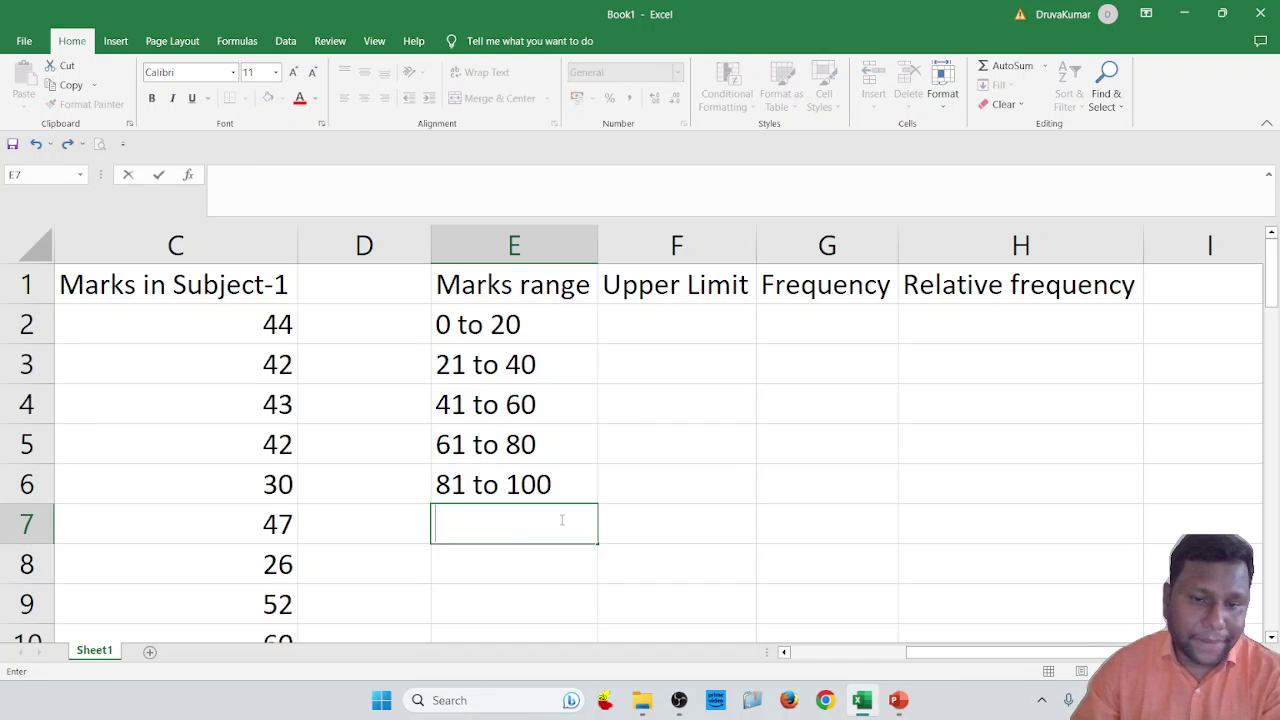
# Review the five mark ranges next to the empty Upper Limit column
pyautogui.click(658, 451)
pyautogui.click(544, 330)
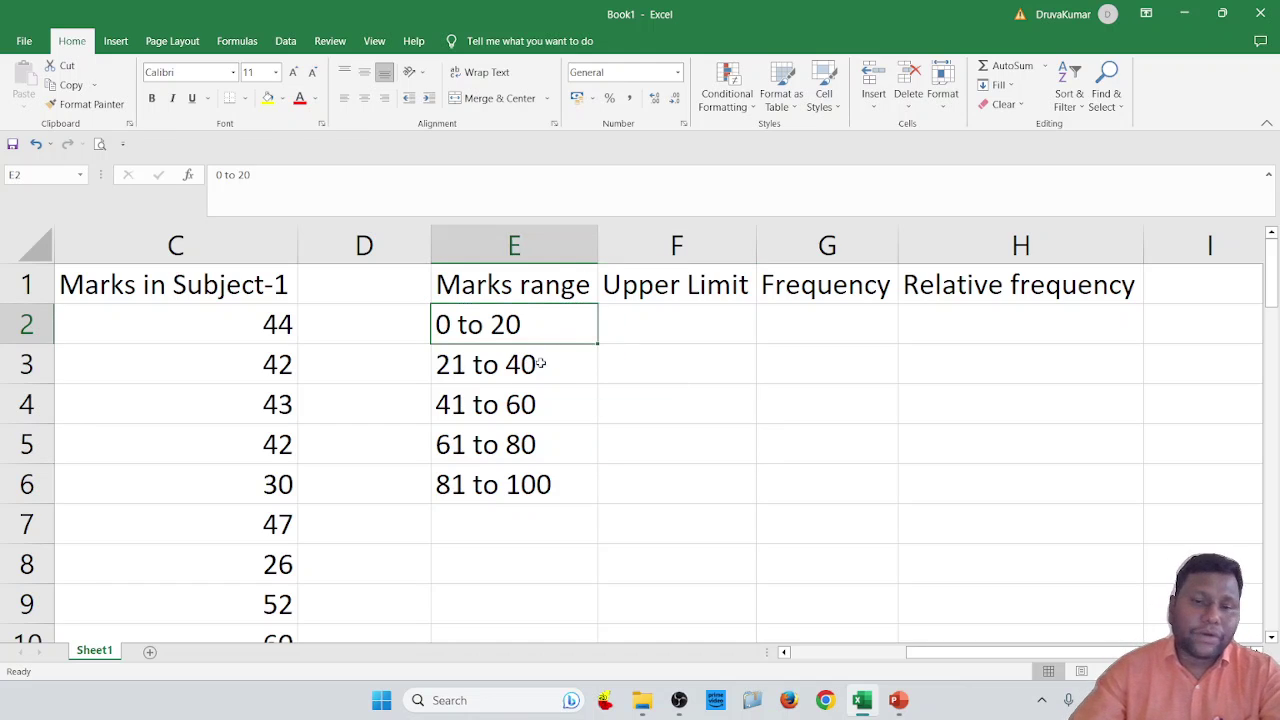
pyautogui.click(528, 441)
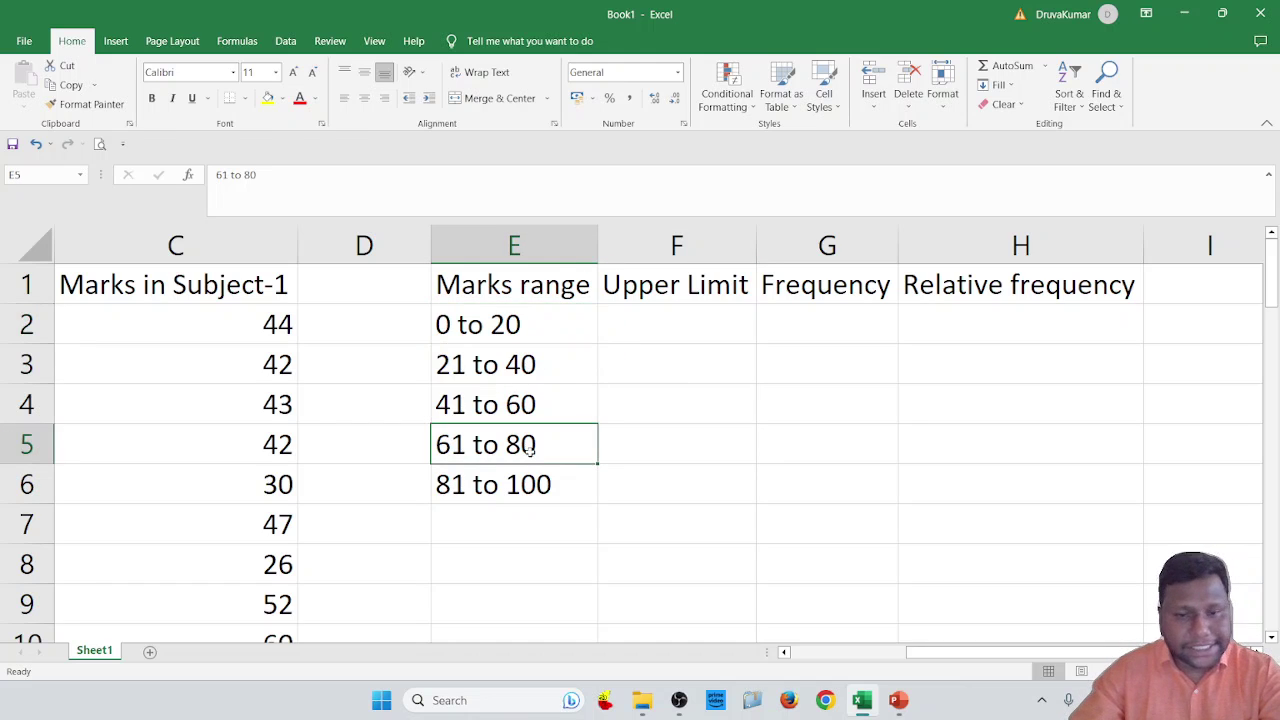
pyautogui.click(660, 330)
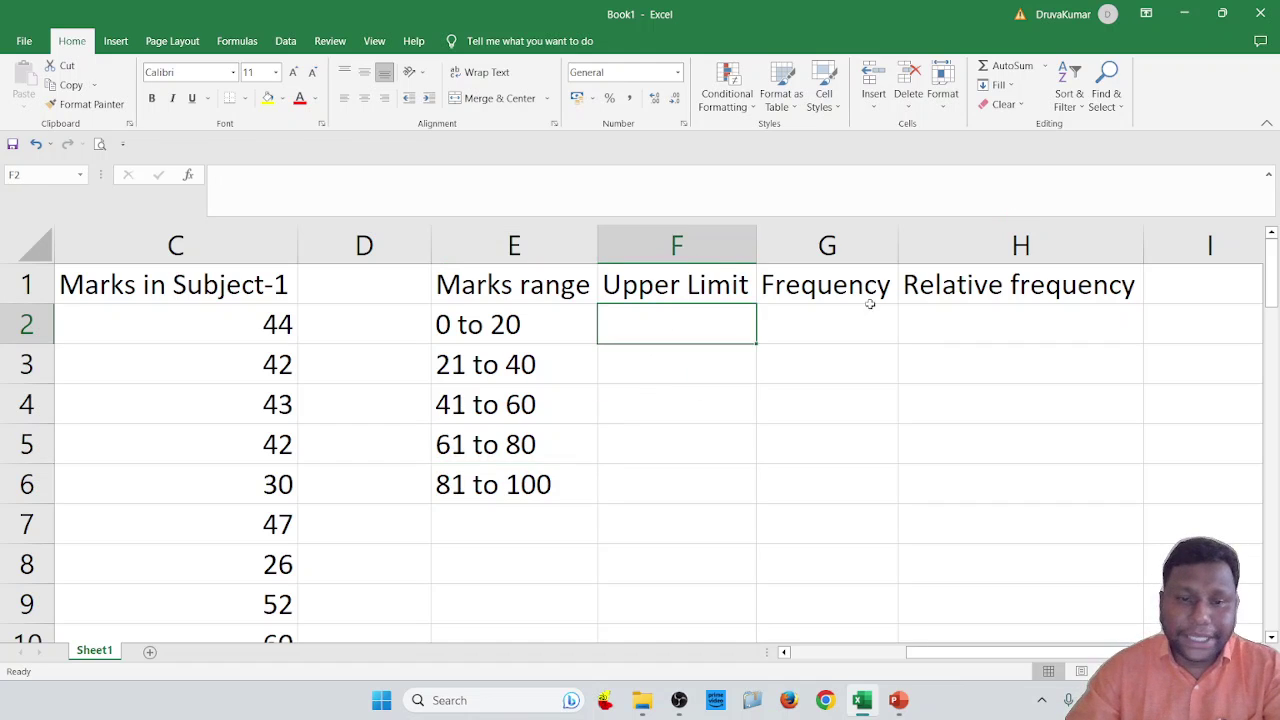
pyautogui.click(487, 318)
# Enter upper limits 20, 40, 60, 80 and 100 in F2:F6
pyautogui.click(677, 330)
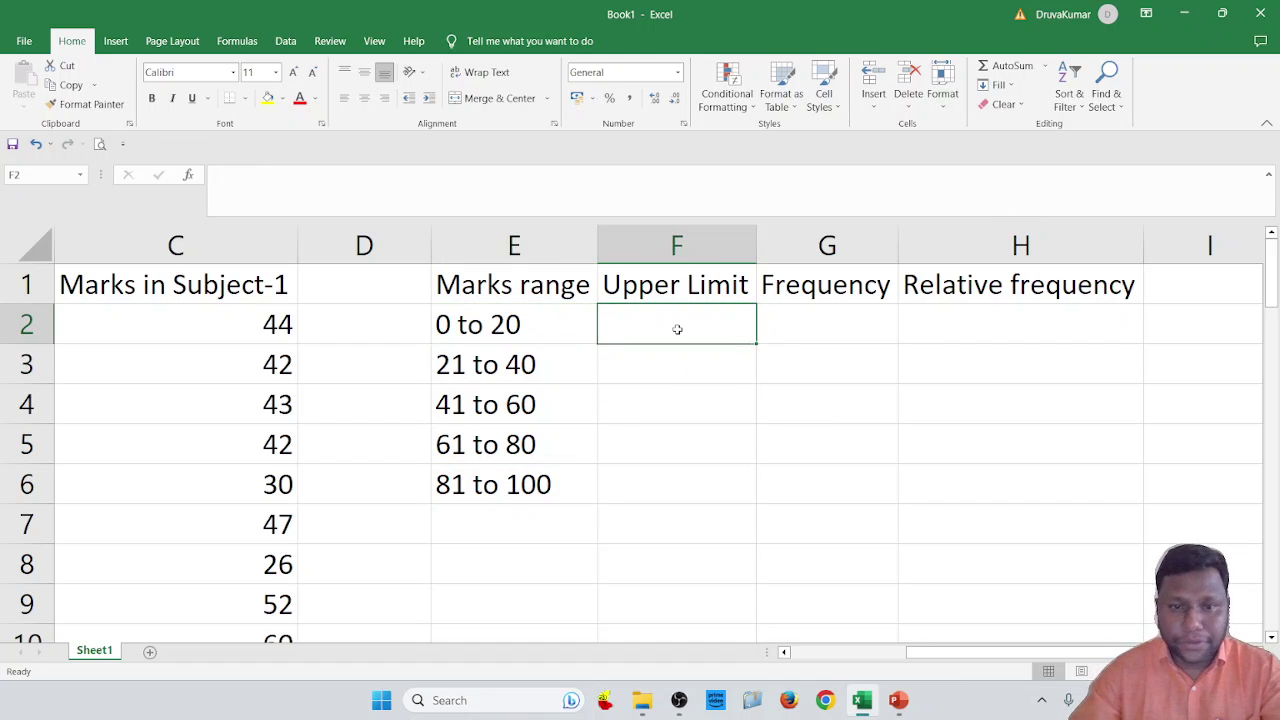
pyautogui.write('20')
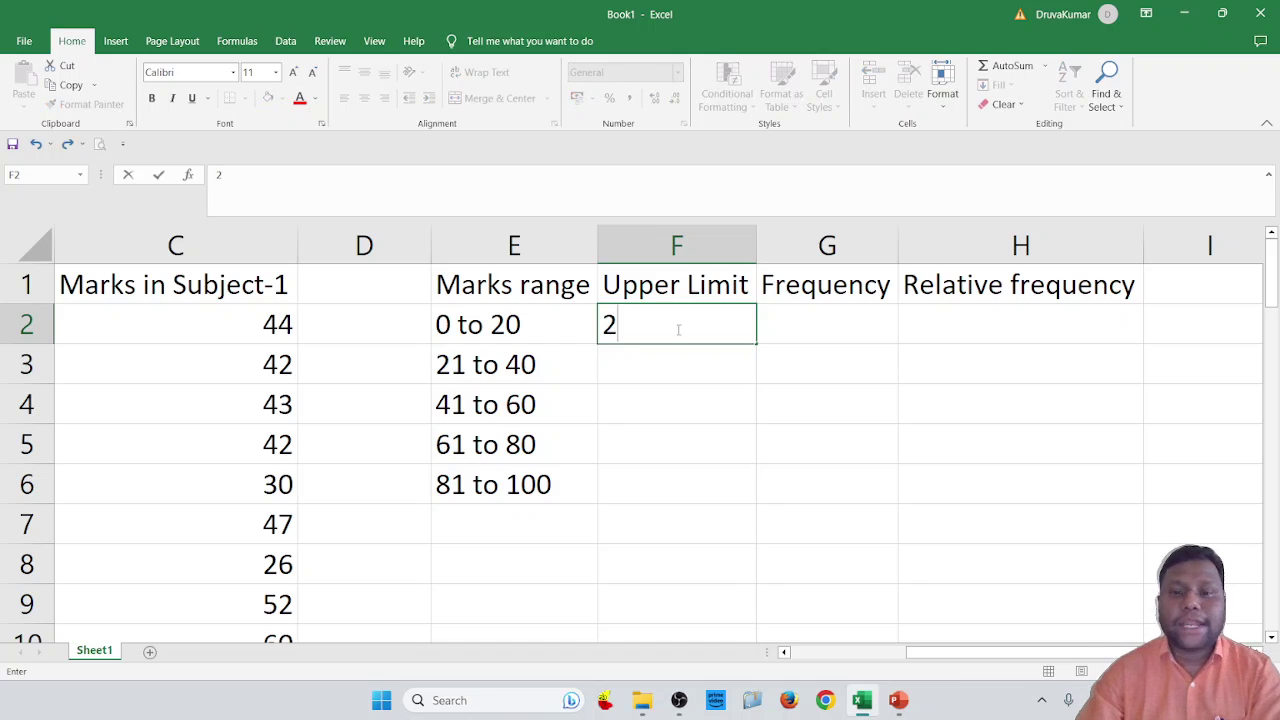
pyautogui.press('Return')
pyautogui.write('40')
pyautogui.press('Return')
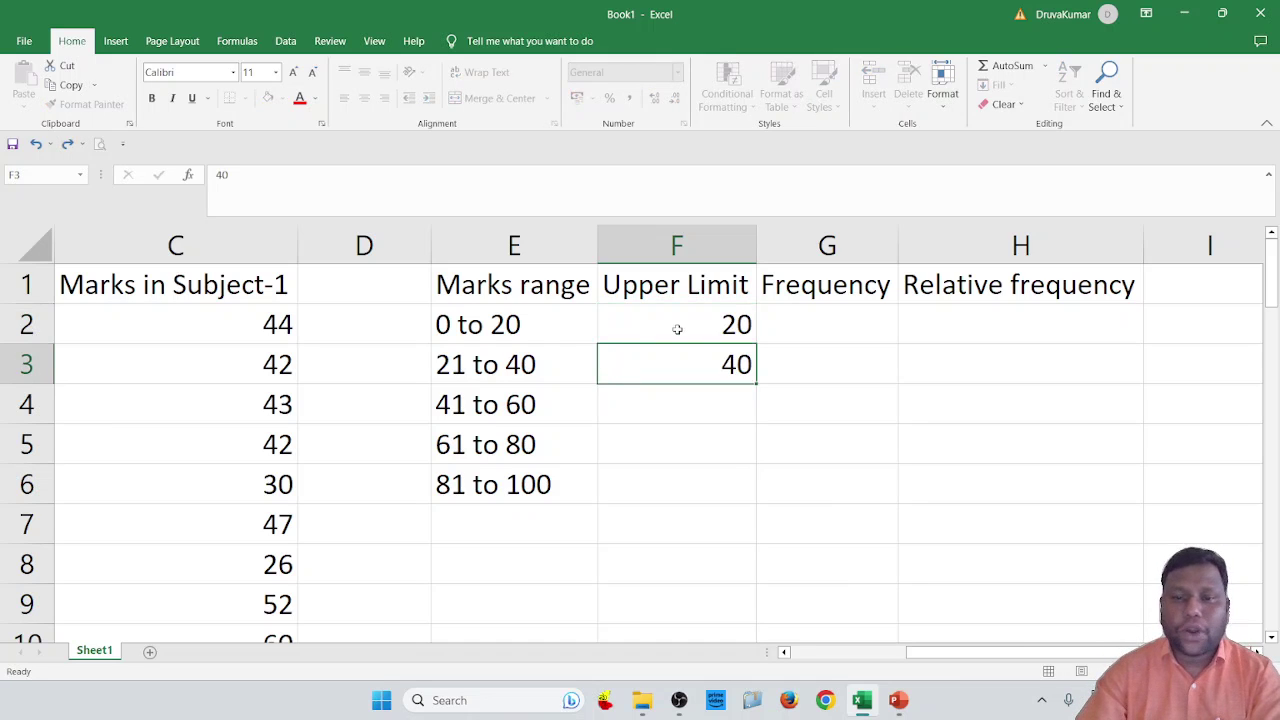
pyautogui.write('60')
pyautogui.press('Return')
pyautogui.write('80')
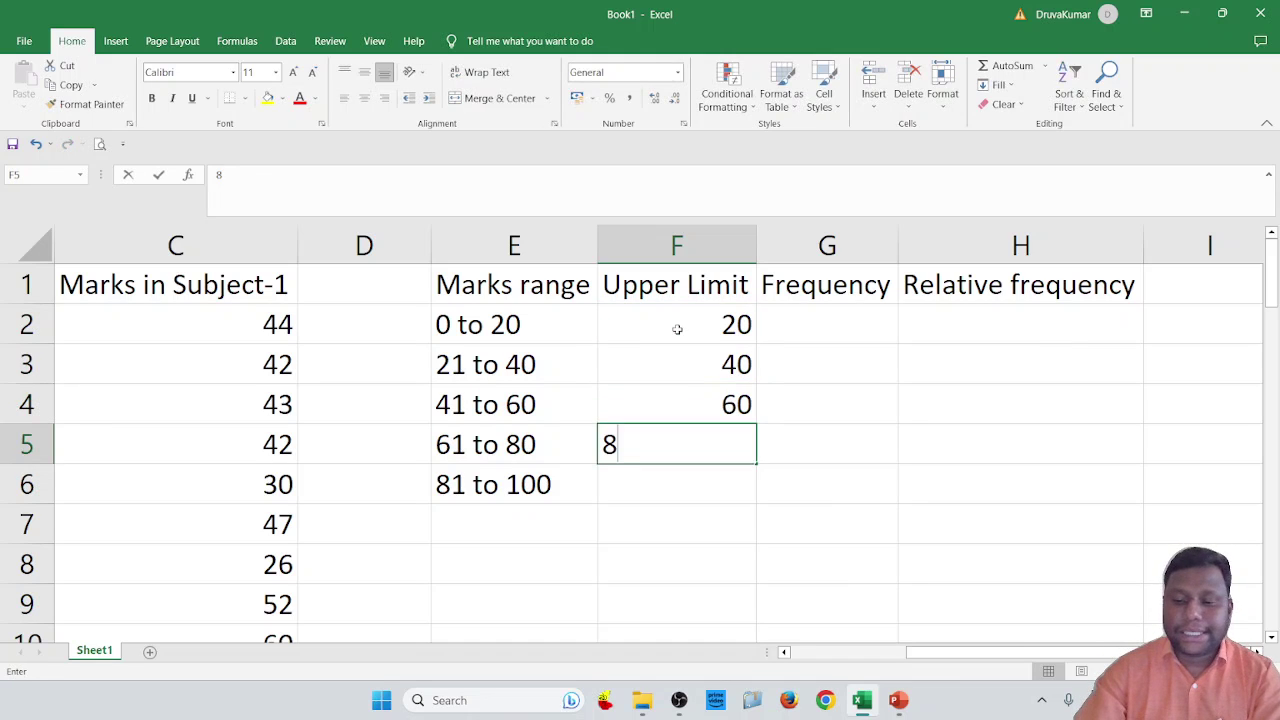
pyautogui.press('Return')
pyautogui.write('100')
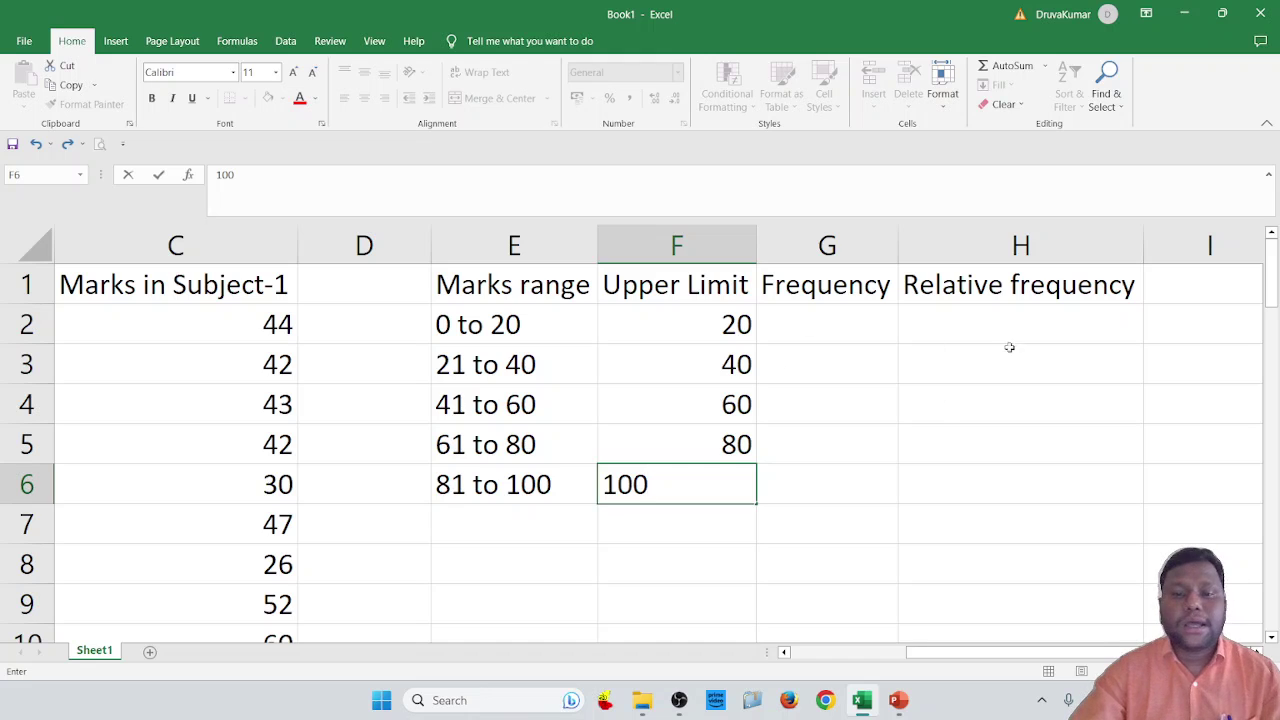
pyautogui.click(960, 398)
# Walk through each mark range beside its upper limit, ending at the Relative frequency column
pyautogui.click(497, 330)
pyautogui.click(697, 322)
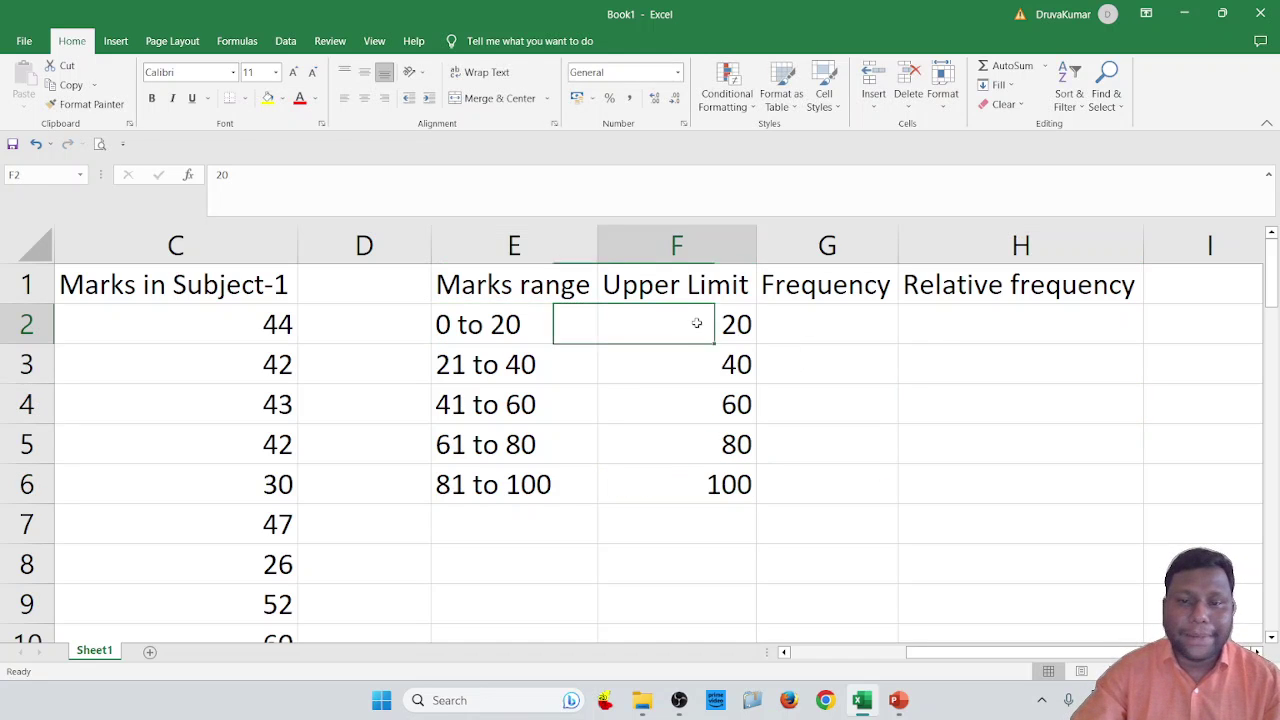
pyautogui.click(668, 368)
pyautogui.click(524, 418)
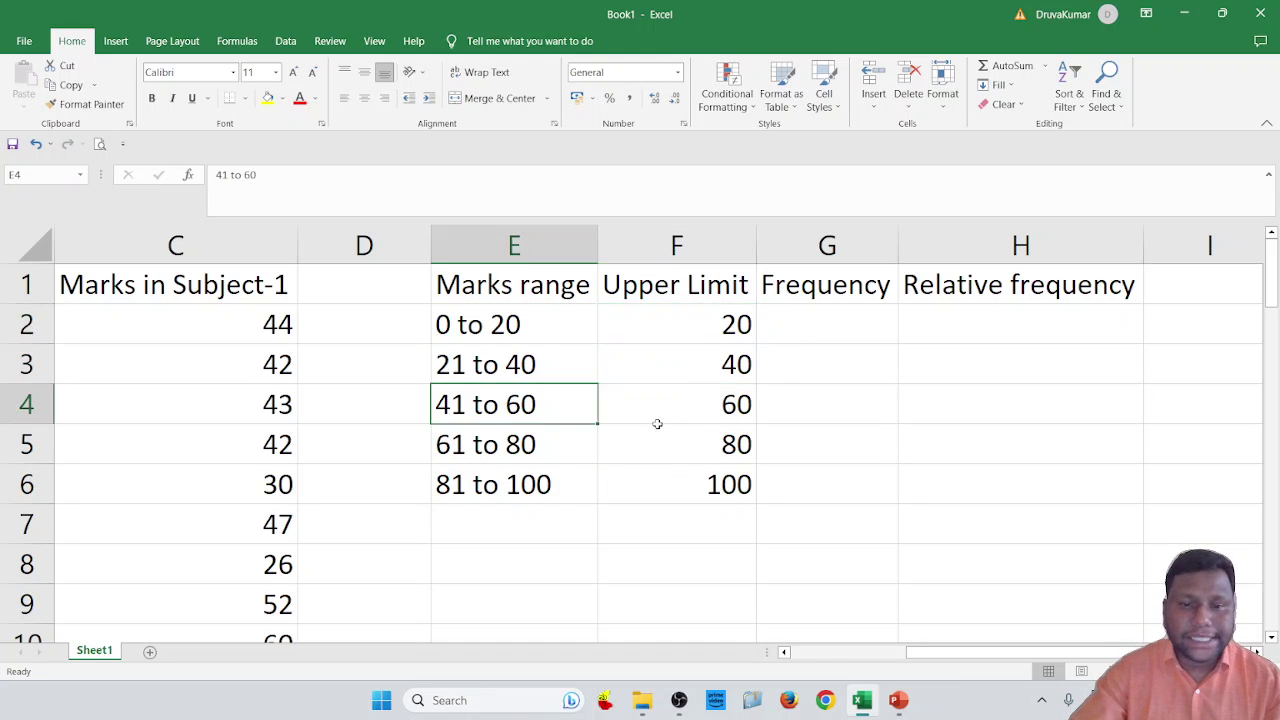
pyautogui.click(578, 454)
pyautogui.click(562, 497)
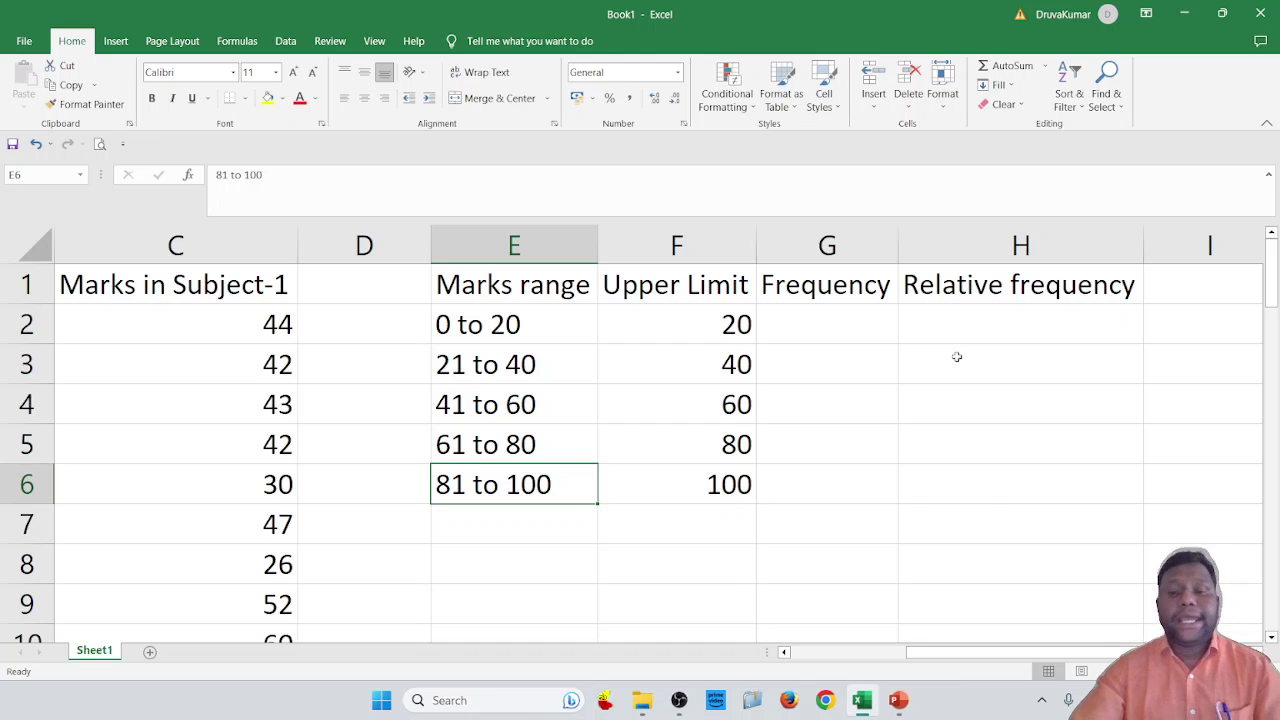
pyautogui.click(956, 358)
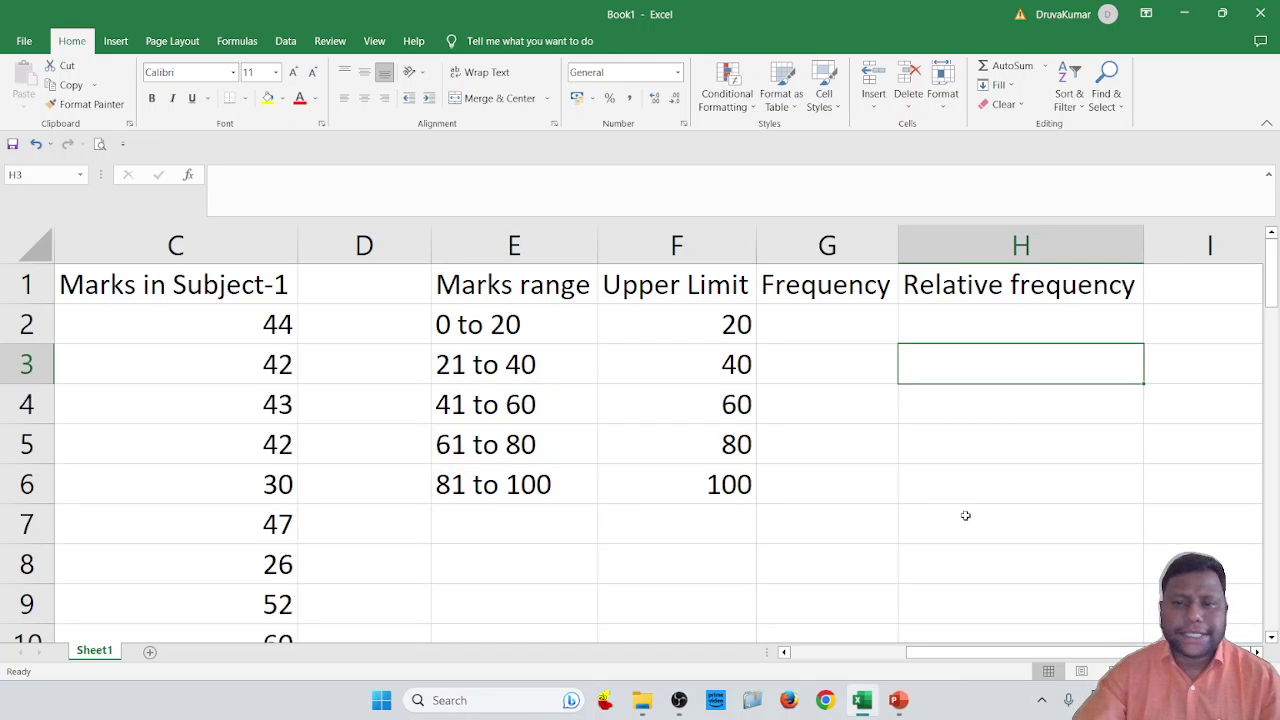
# Array-enter =FREQUENCY(C2:C51,F2:F6) in G2:G6, giving counts 4, 10, 12, 10, 14
pyautogui.click(837, 320)
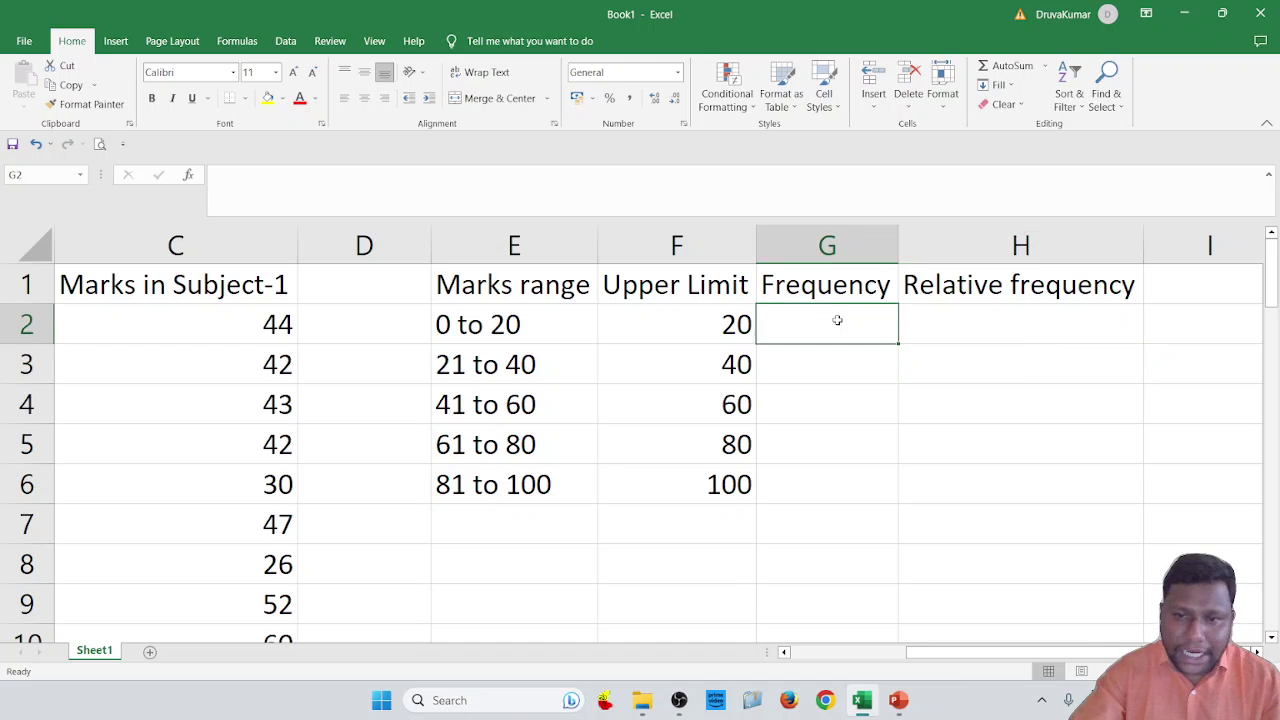
pyautogui.moveTo(837, 320); pyautogui.dragTo(836, 483)
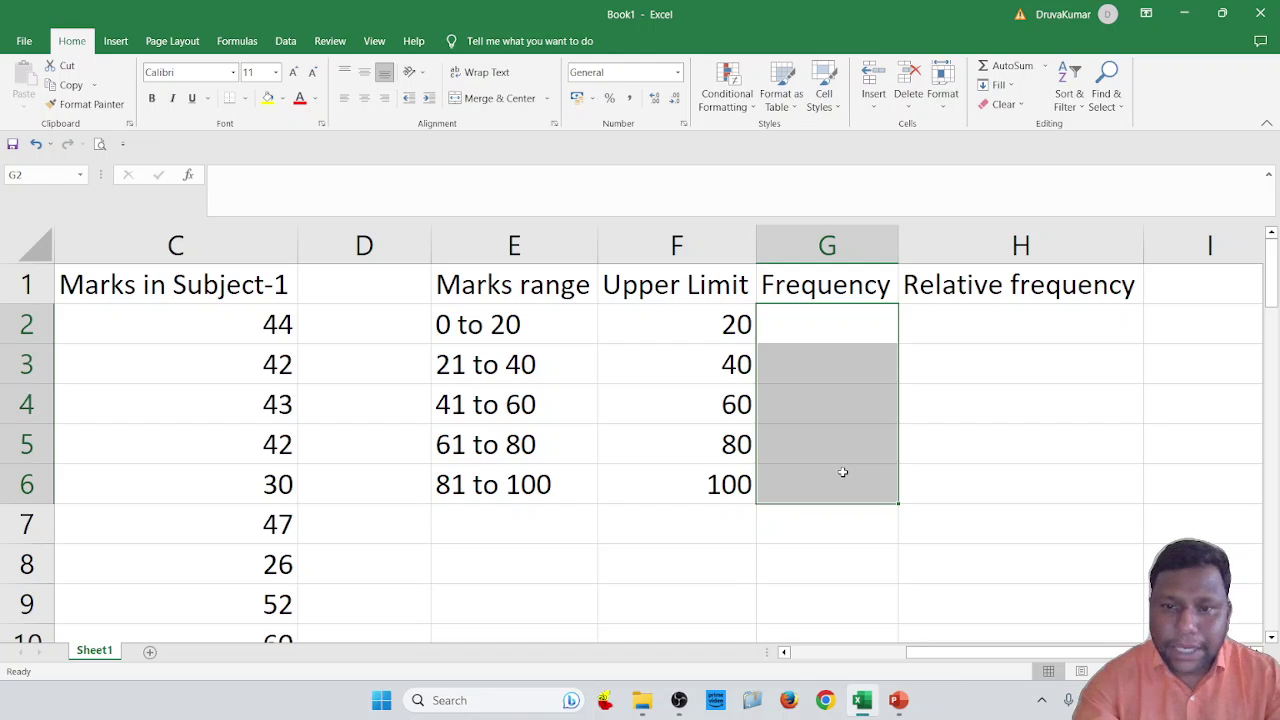
pyautogui.write('=')
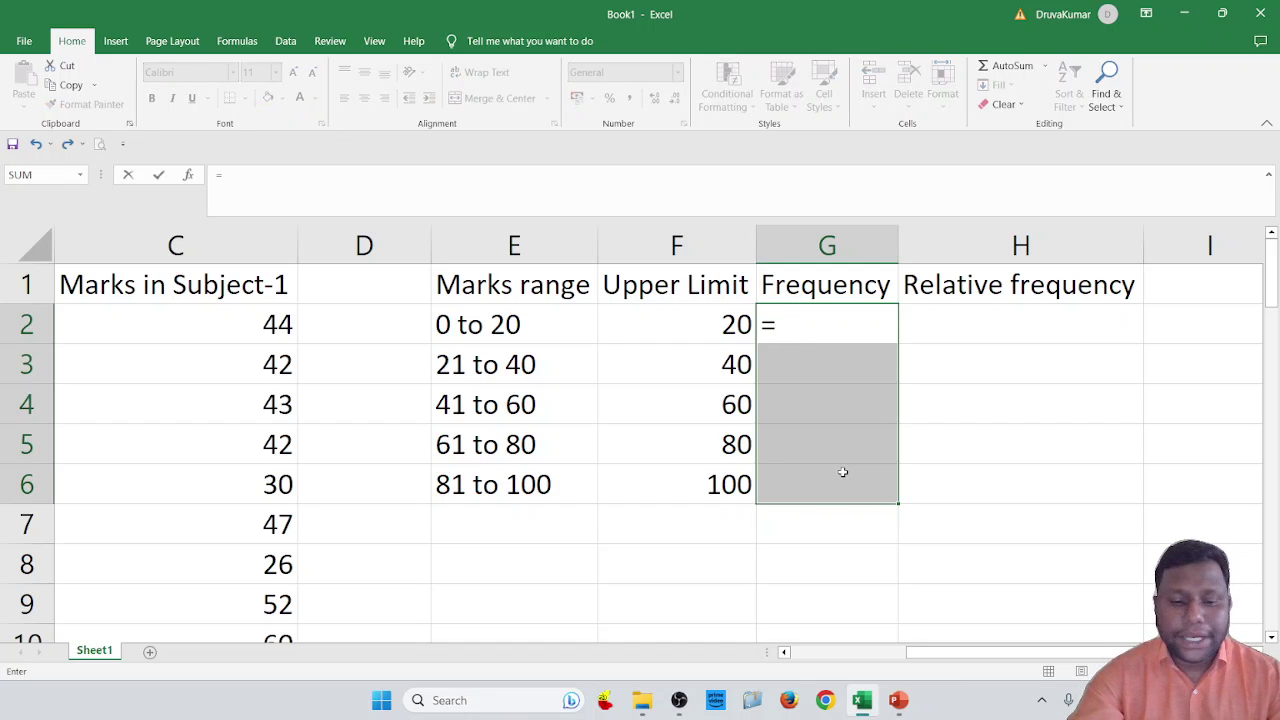
pyautogui.write('fre')
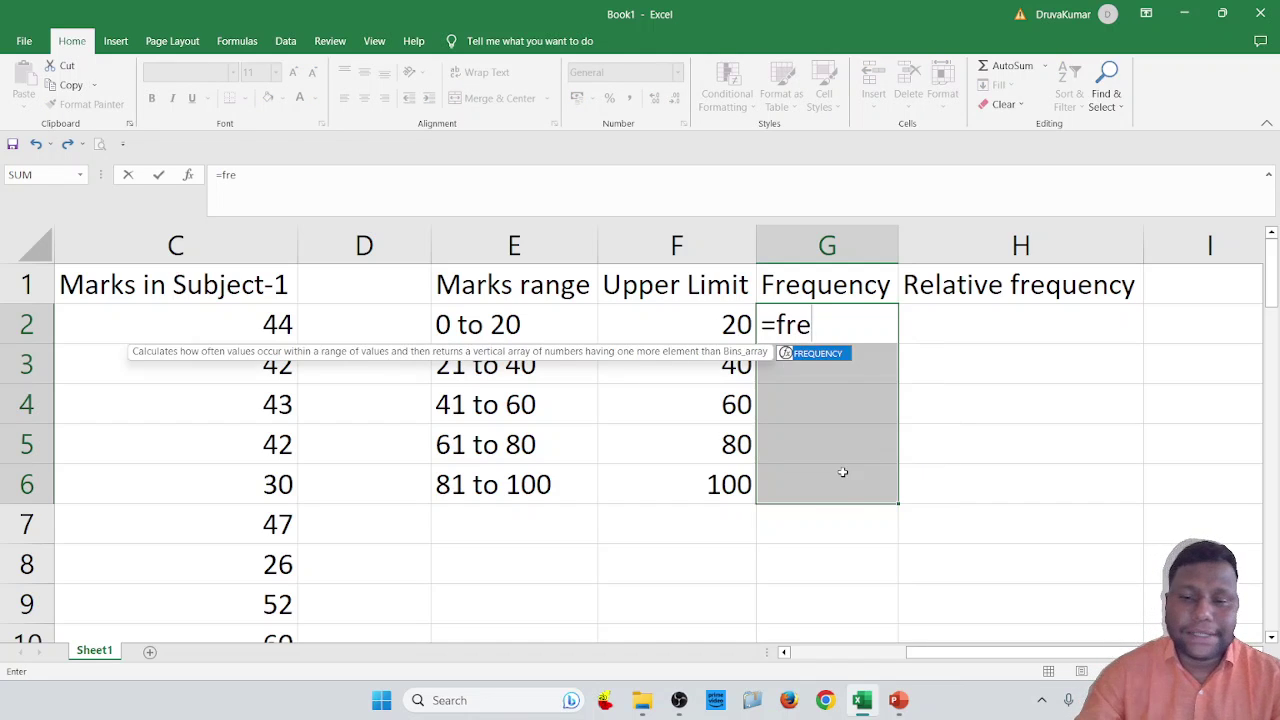
pyautogui.click(823, 359)
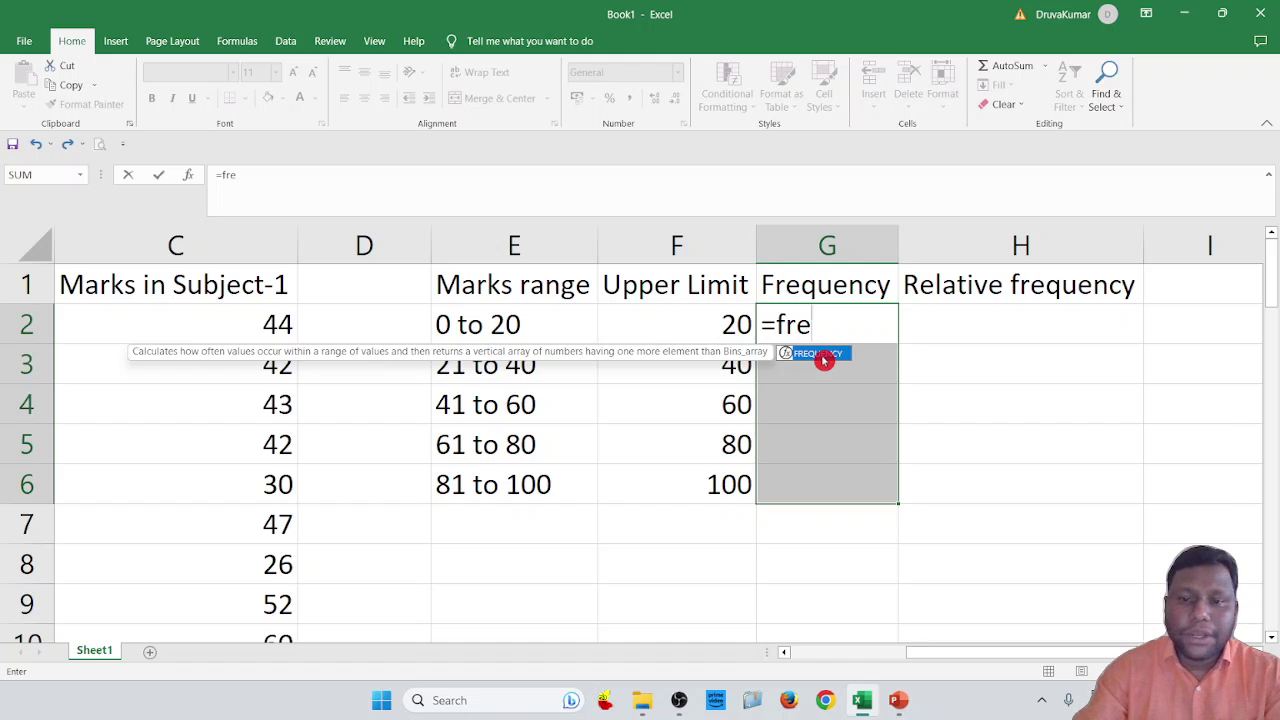
pyautogui.doubleClick(823, 359)
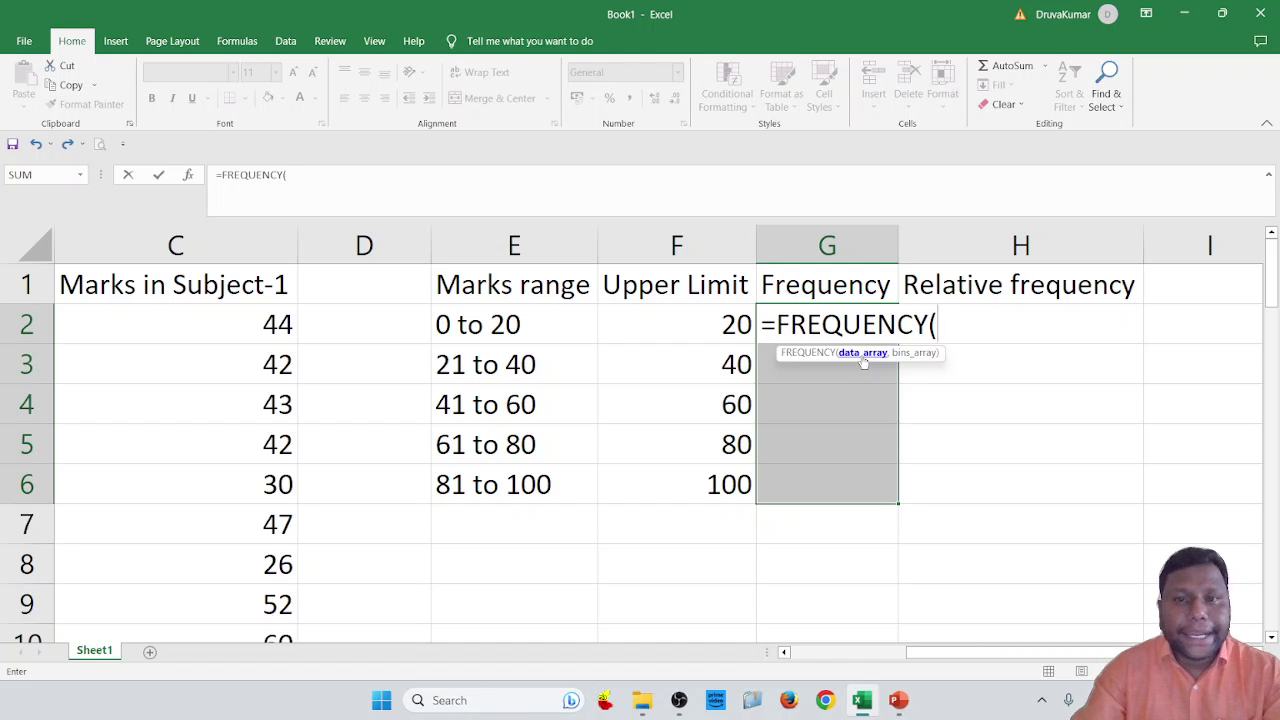
pyautogui.click(228, 322)
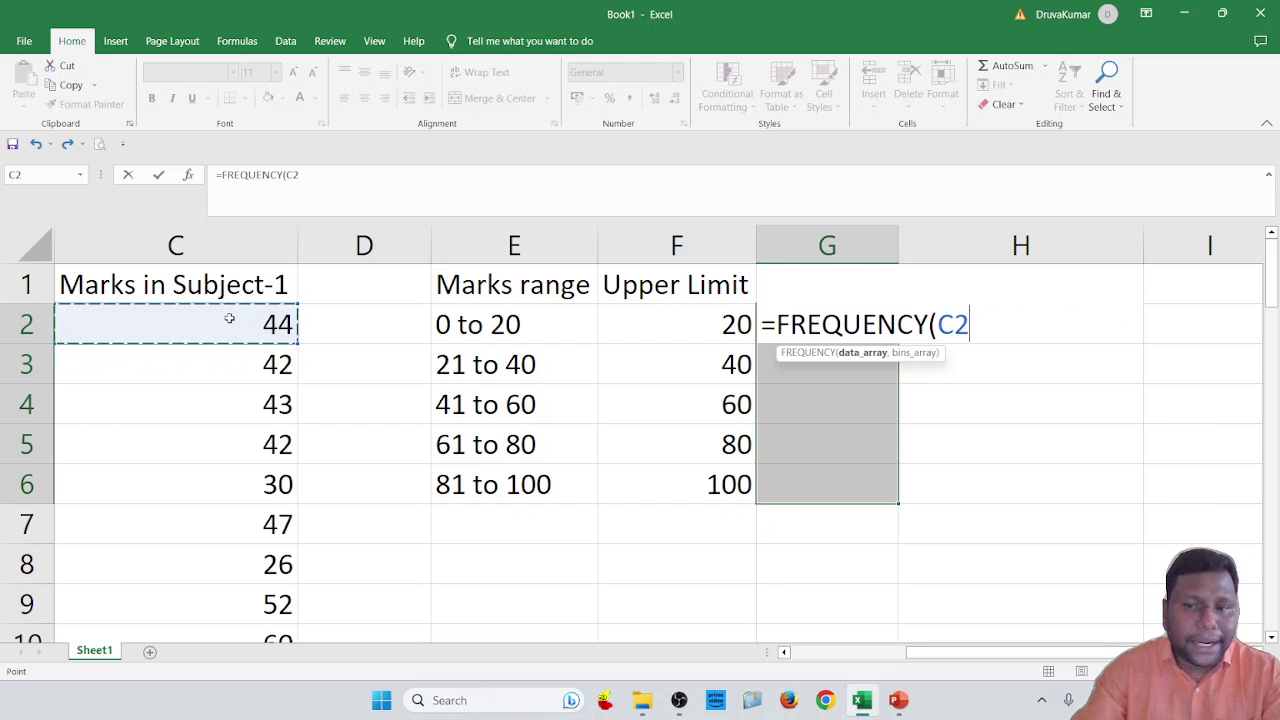
pyautogui.moveTo(229, 318); pyautogui.dragTo(235, 572)
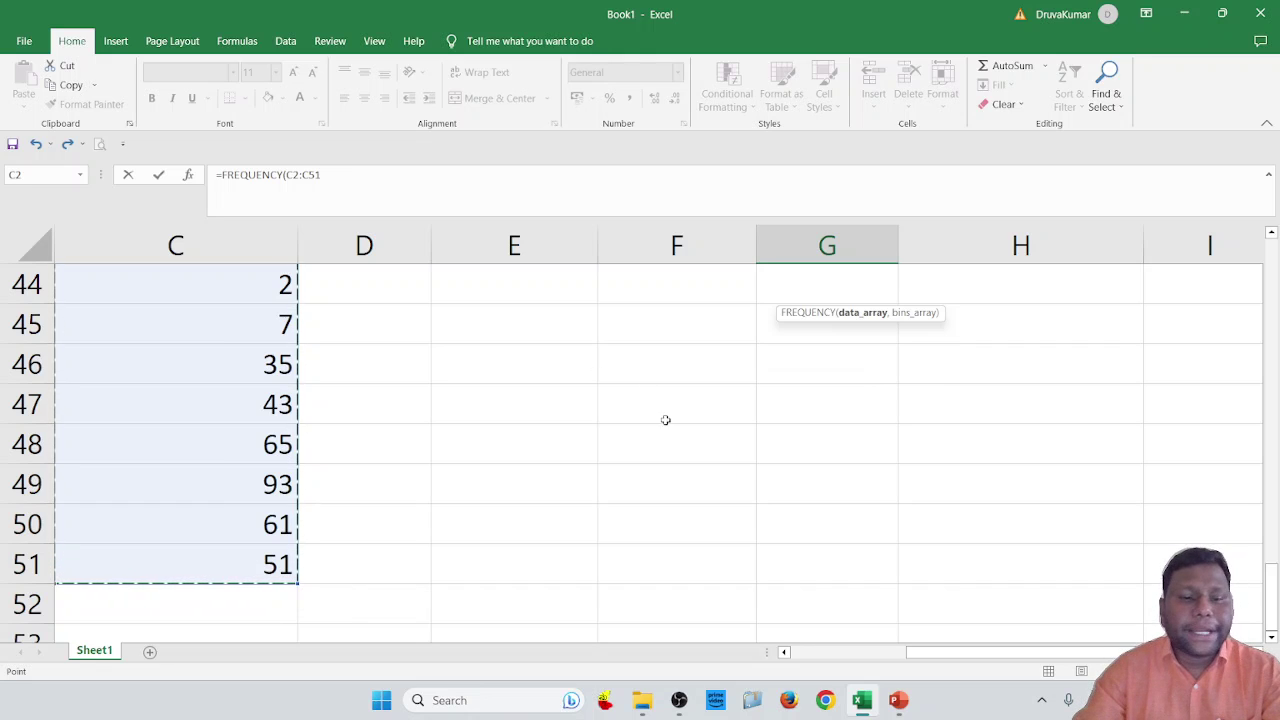
pyautogui.scroll(14, 704, 486)
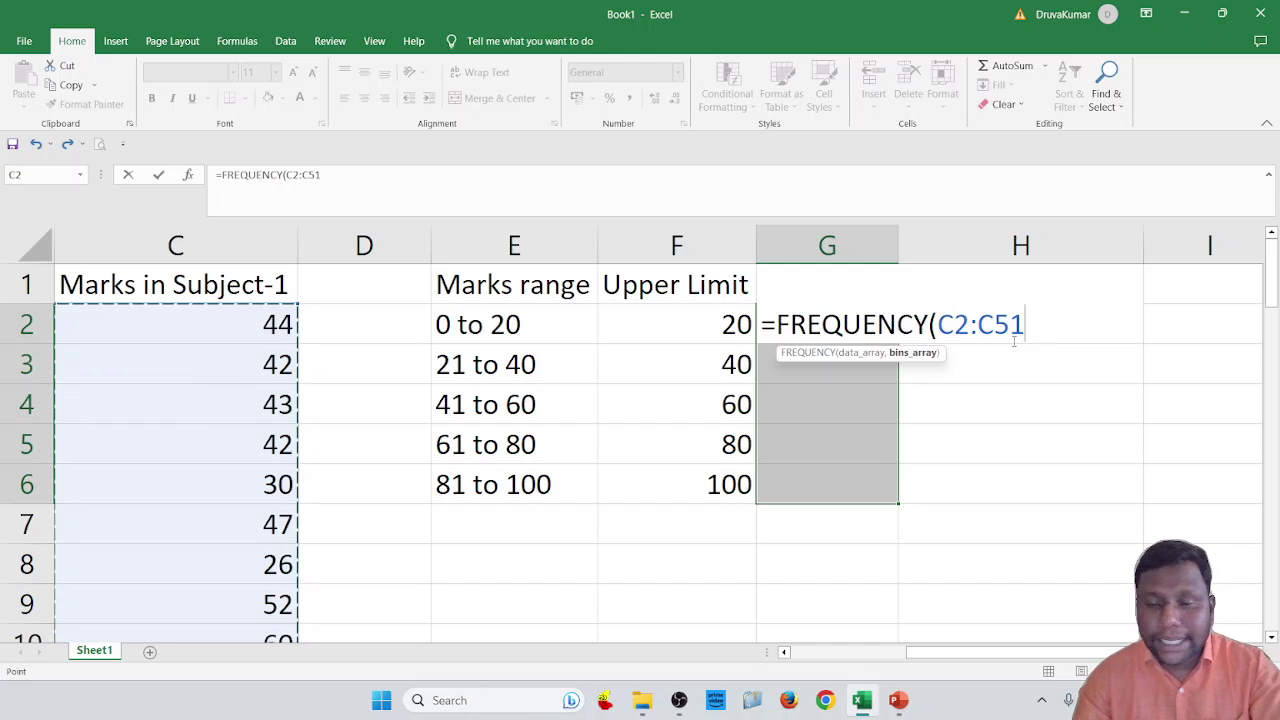
pyautogui.write(',')
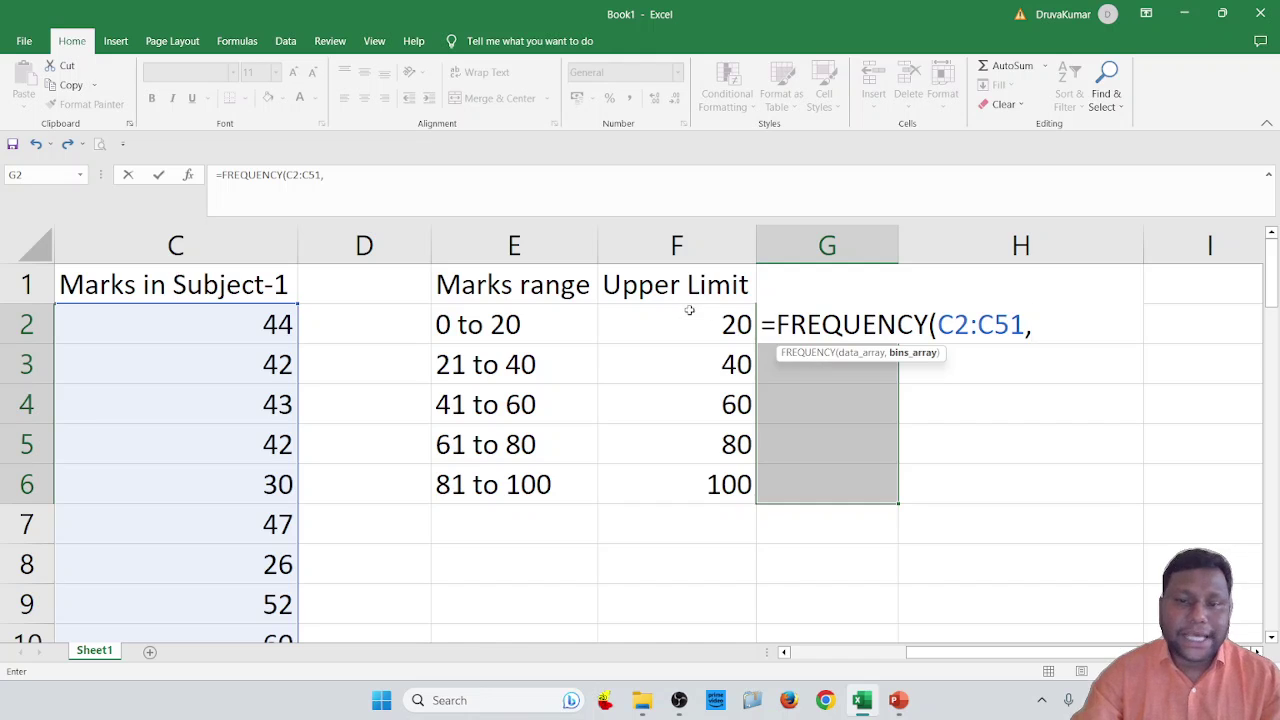
pyautogui.moveTo(688, 312); pyautogui.dragTo(700, 486)
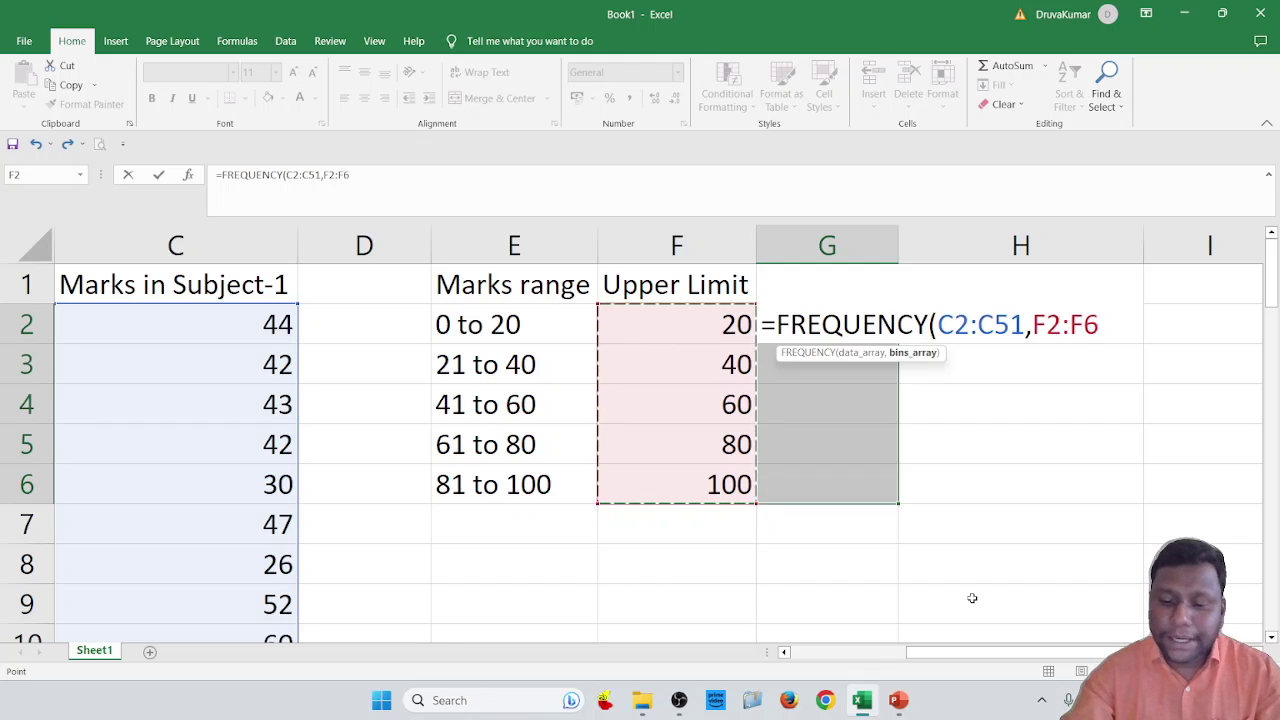
pyautogui.hotkey('ctrl', 'shift', 'Return')
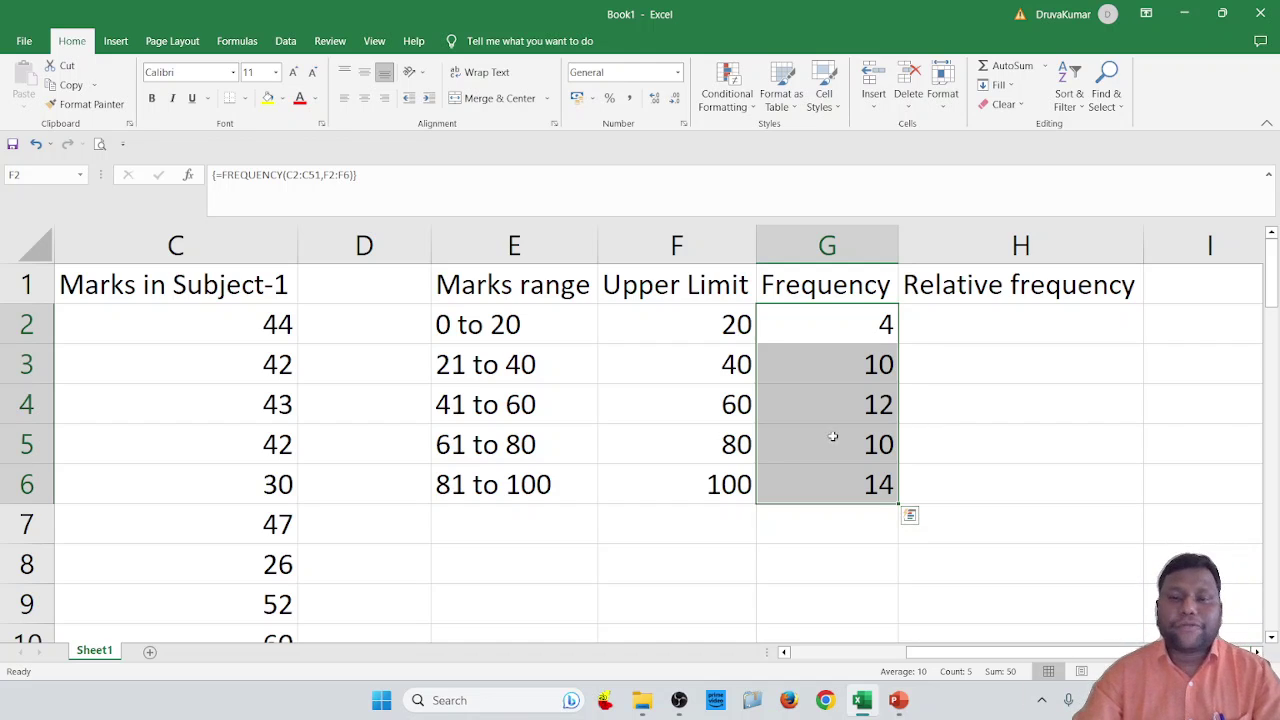
# Total the frequency counts in G7 with AutoSum, =SUM(G2:G6), giving 50
pyautogui.click(1011, 73)
pyautogui.click(848, 540)
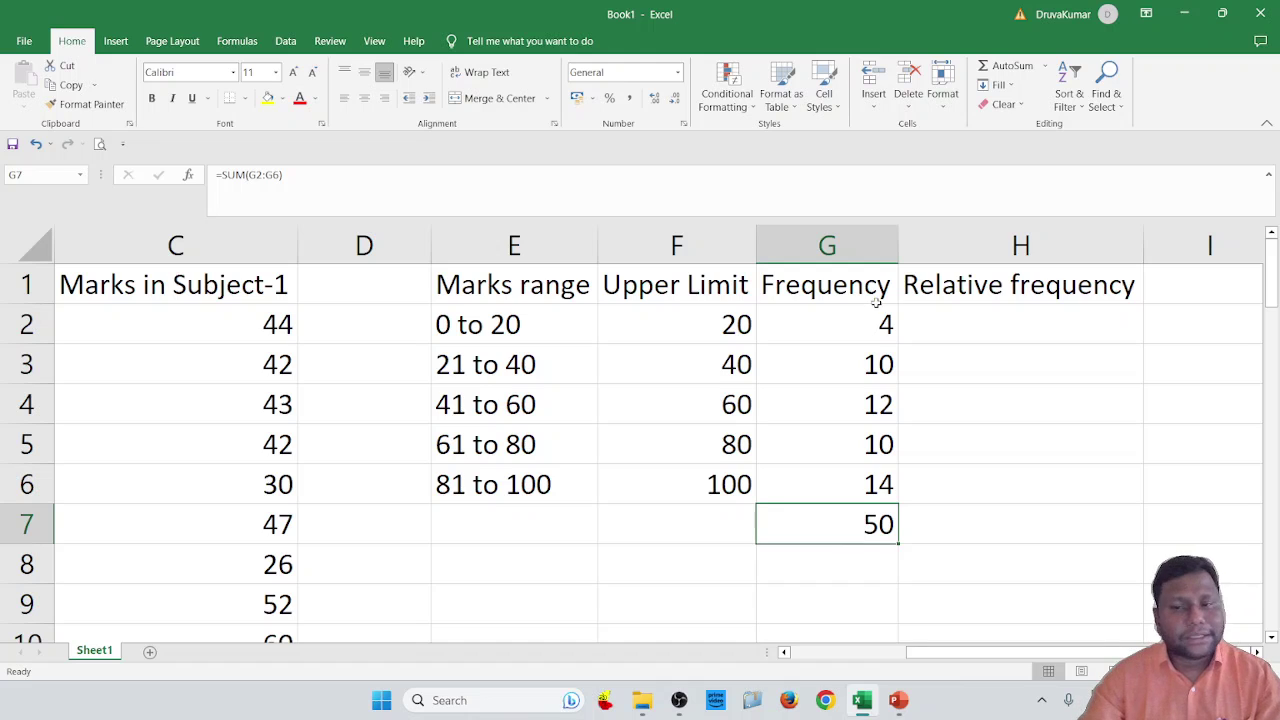
pyautogui.moveTo(848, 321); pyautogui.dragTo(850, 490)
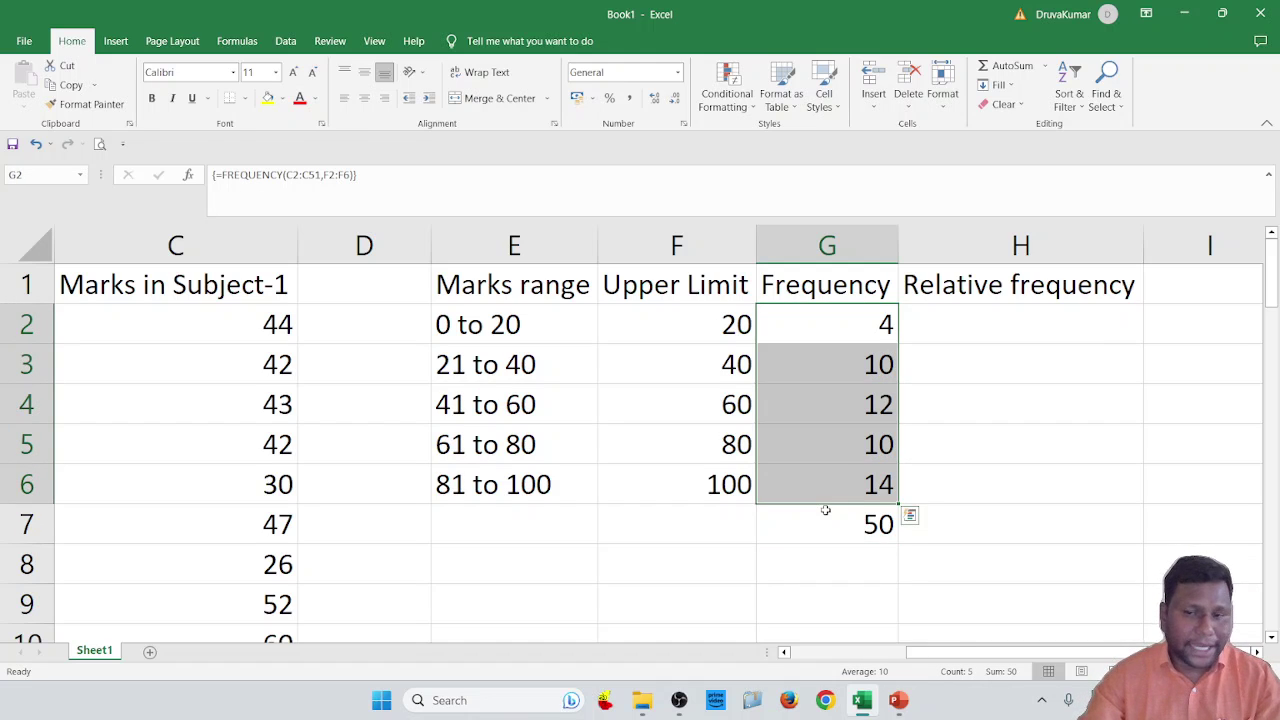
pyautogui.moveTo(837, 323); pyautogui.dragTo(850, 487)
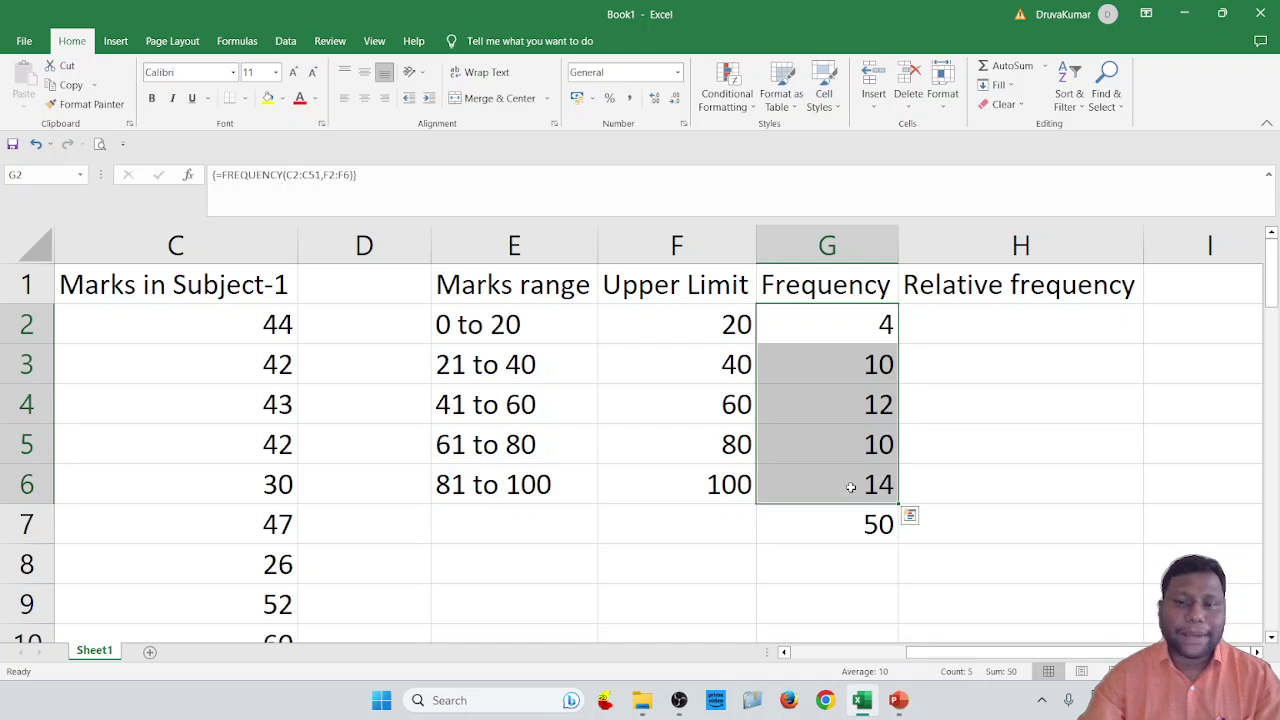
# Check the G7 total formula against the FREQUENCY array formula in G2
pyautogui.click(860, 528)
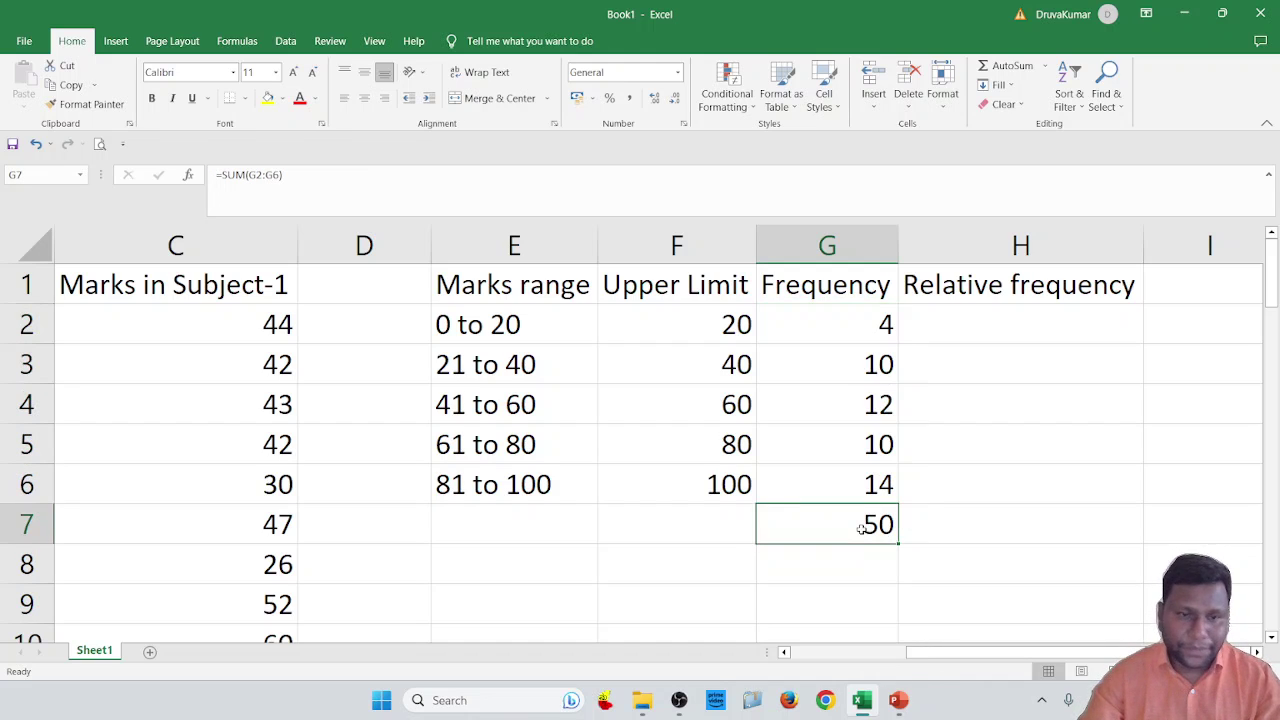
pyautogui.click(849, 322)
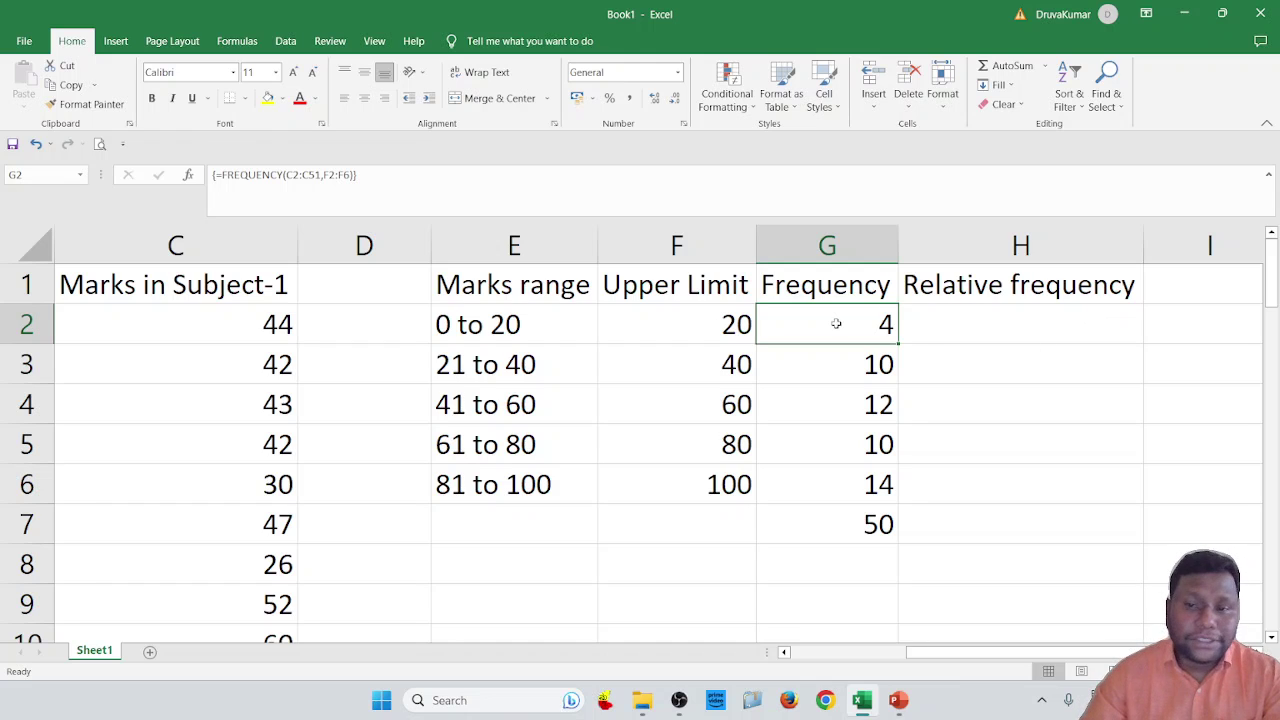
pyautogui.click(866, 533)
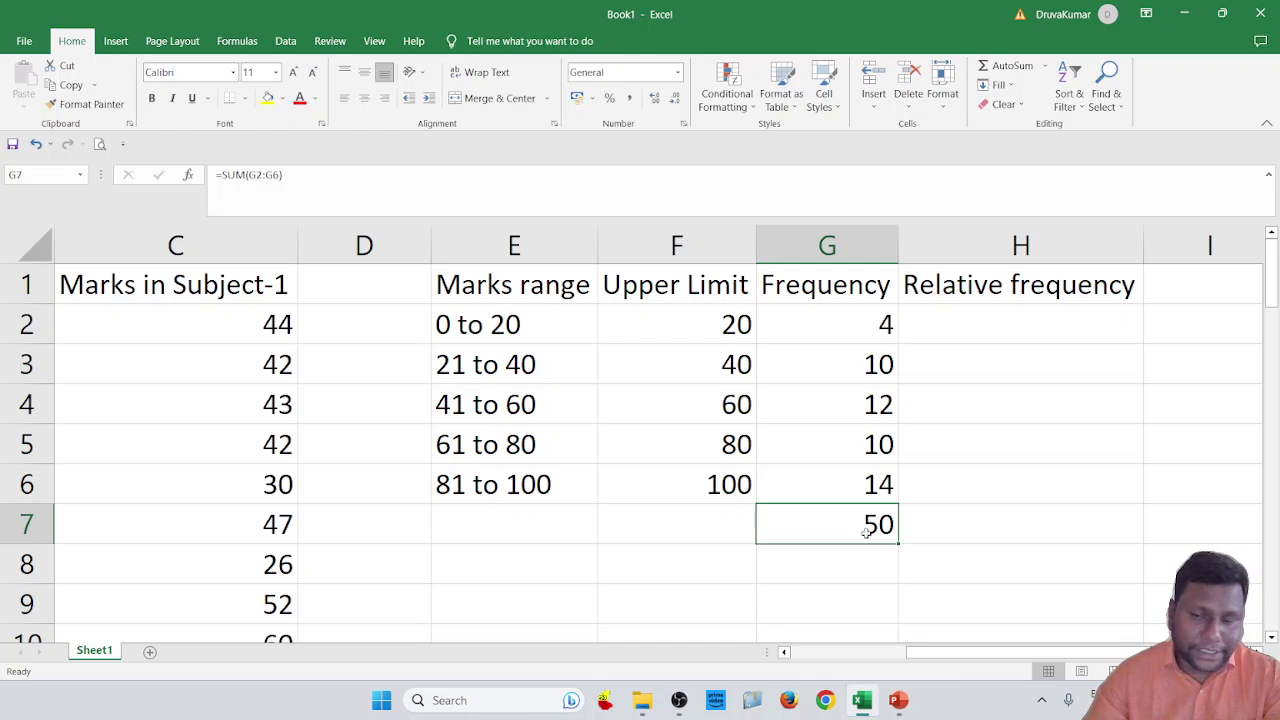
pyautogui.click(845, 308)
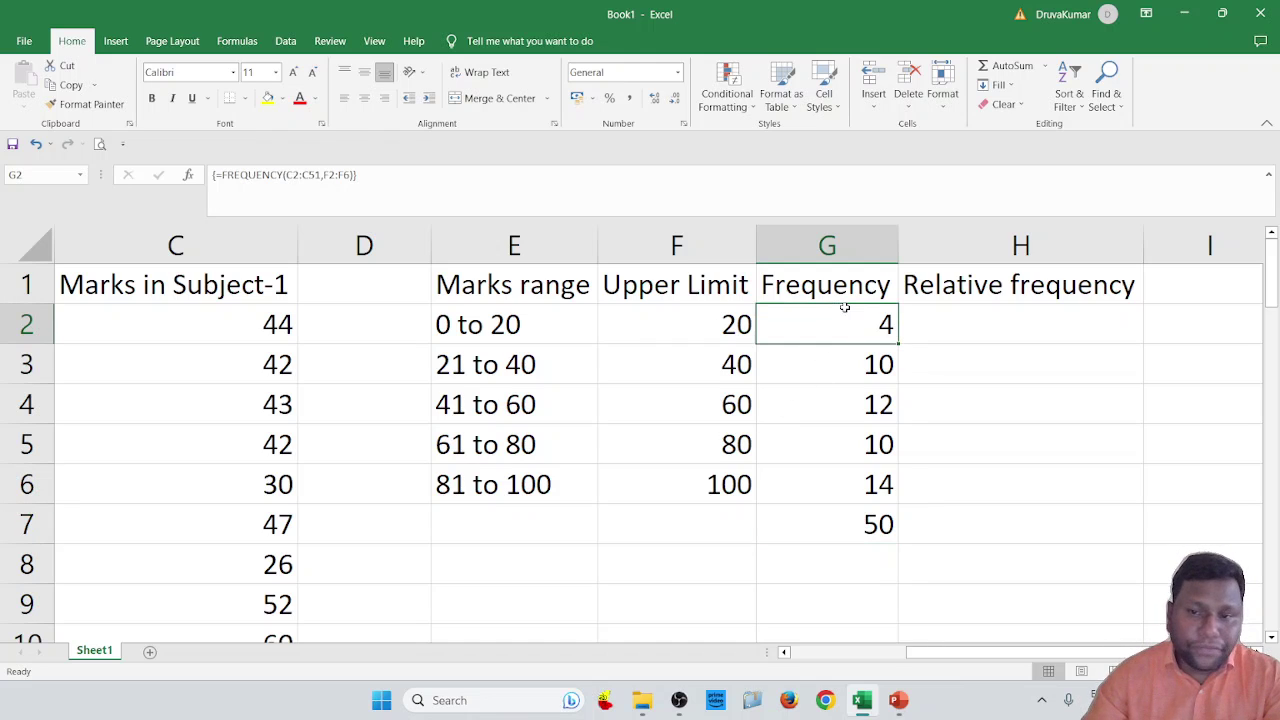
pyautogui.click(853, 533)
pyautogui.click(997, 312)
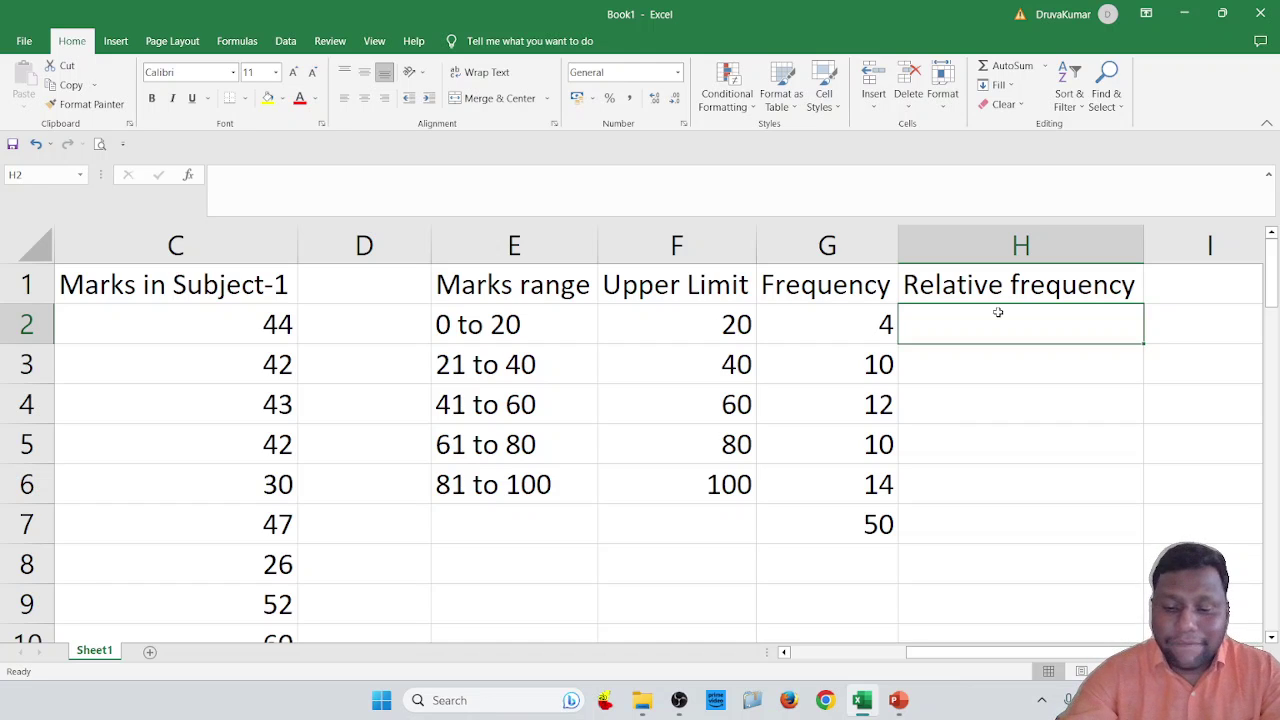
# Enter =G2/50 in H2 for the first relative frequency
pyautogui.write('=')
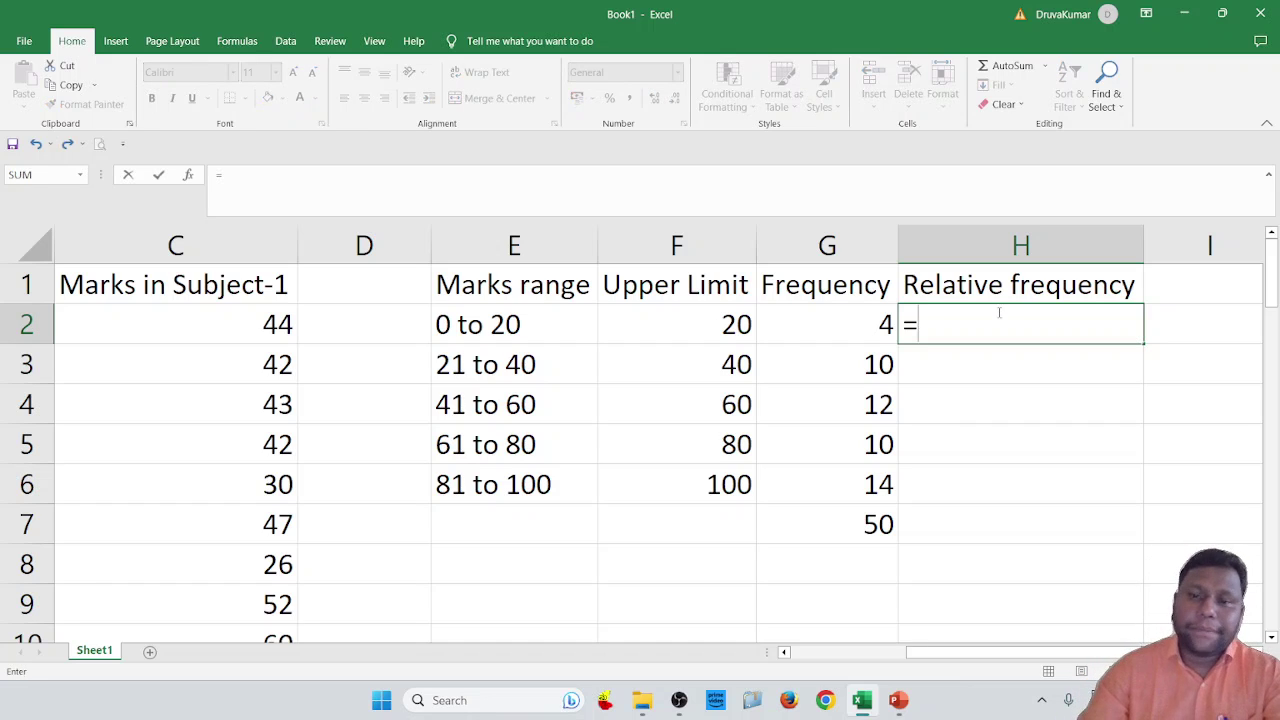
pyautogui.click(860, 325)
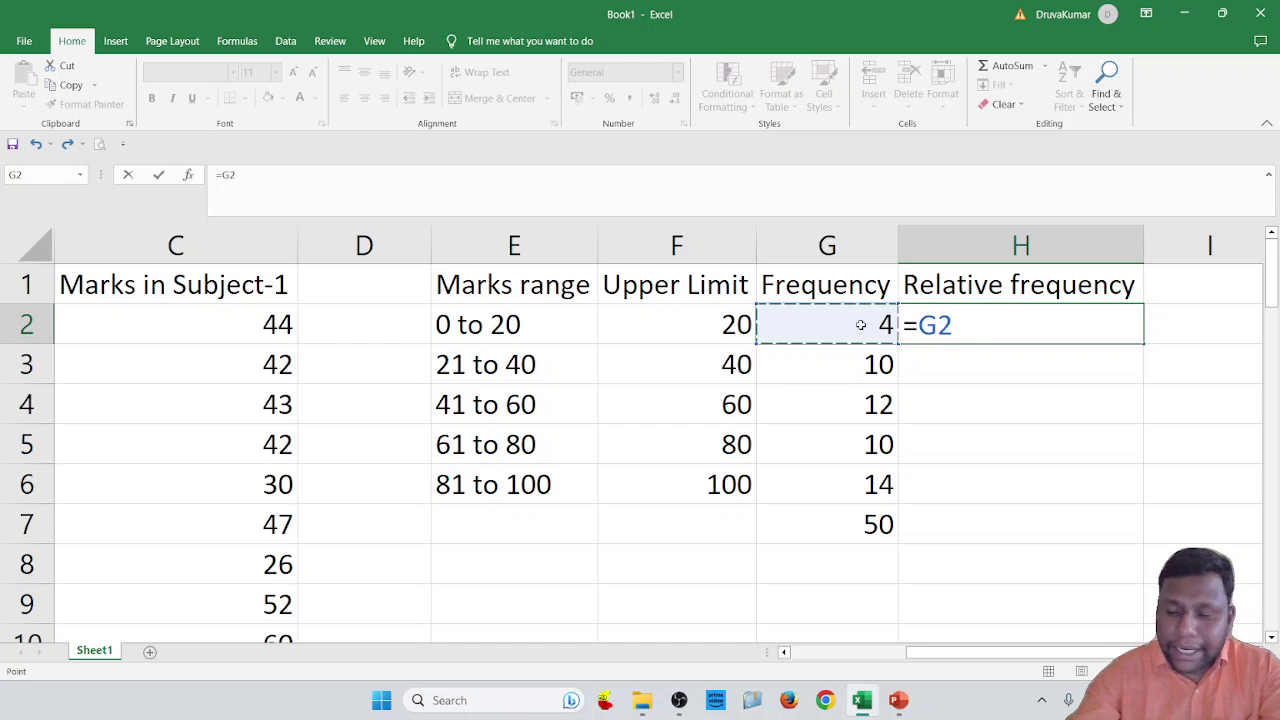
pyautogui.write('/50')
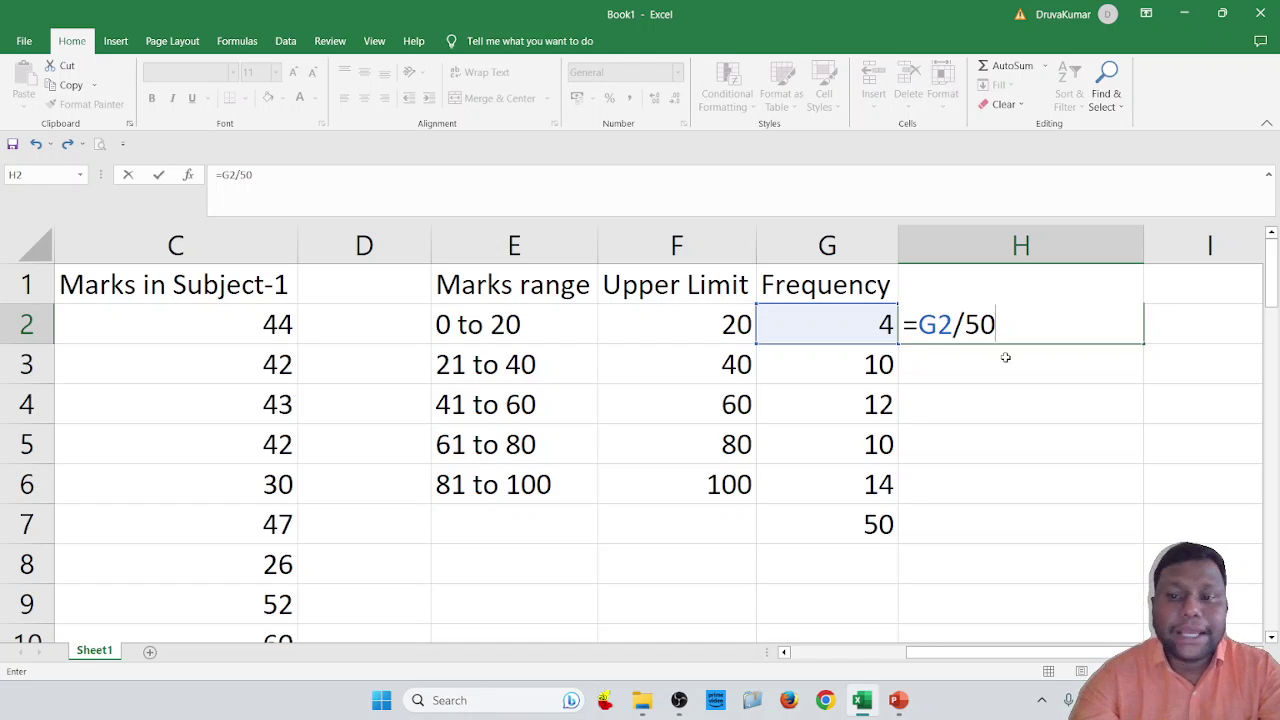
pyautogui.press('Return')
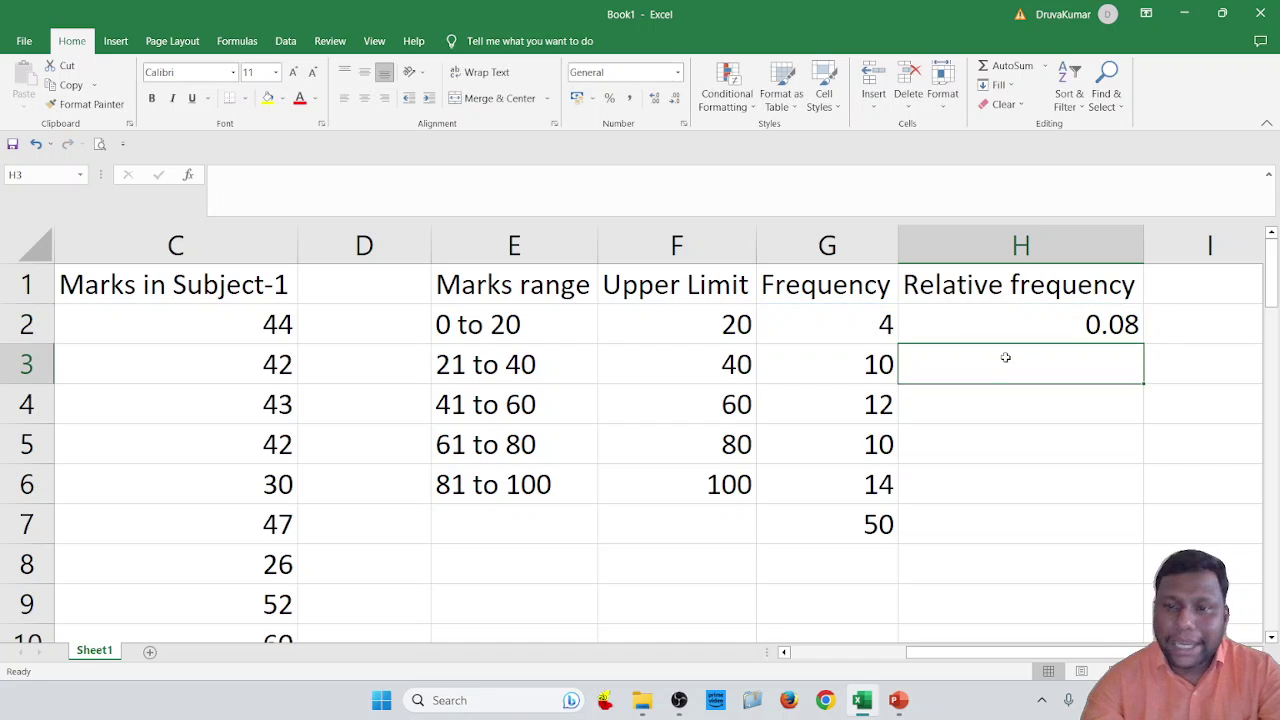
# Fill the H2 formula down to H7, undoing the accidental fill to H51
pyautogui.click(1126, 332)
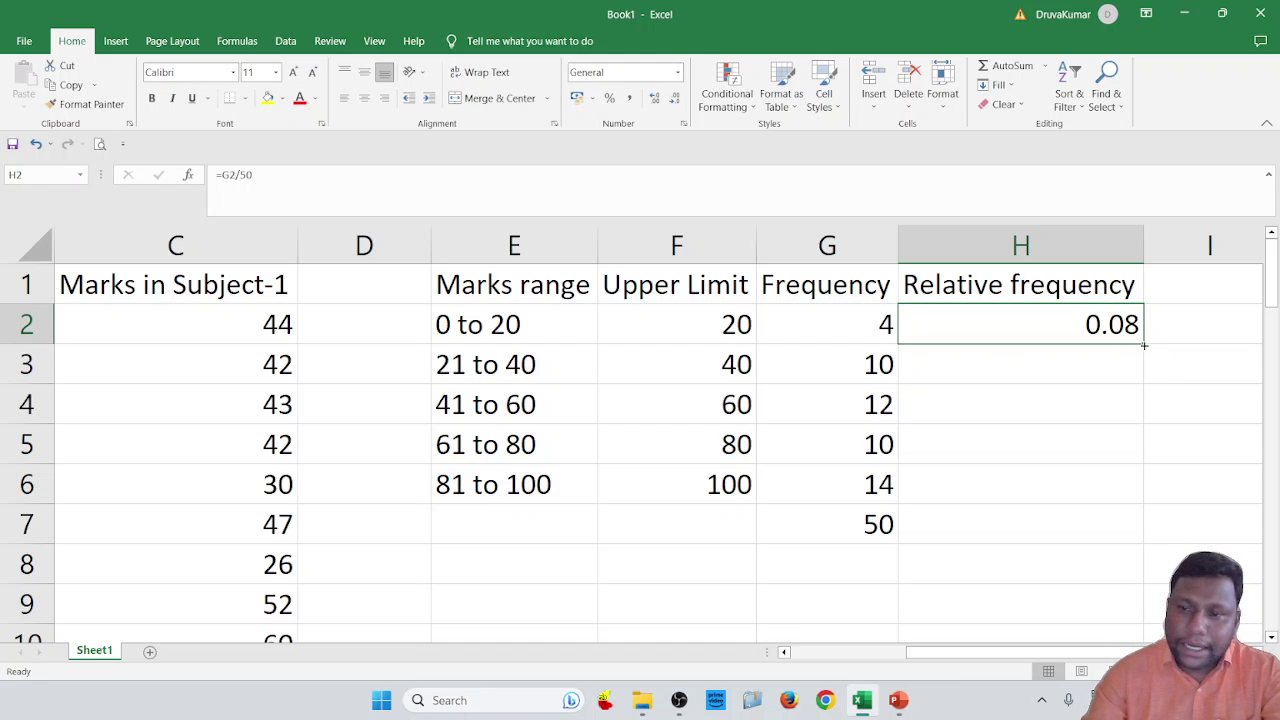
pyautogui.doubleClick(1144, 345)
pyautogui.scroll(-1, 1096, 421)
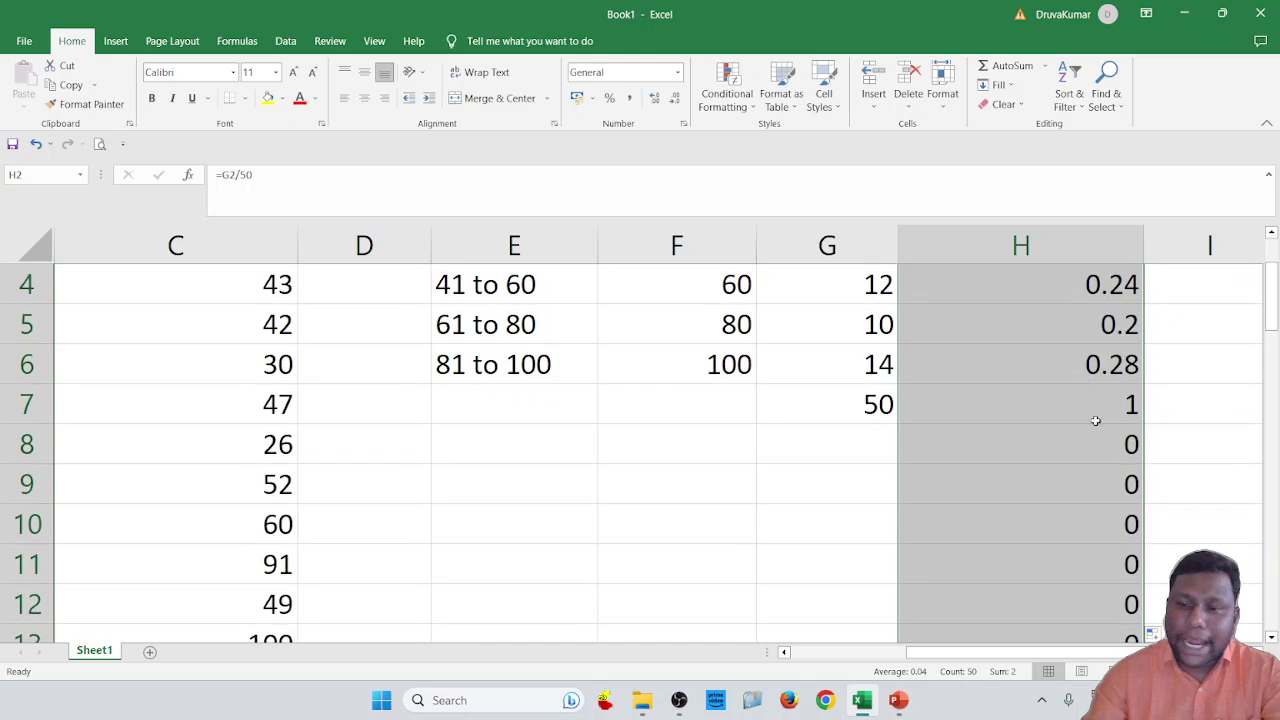
pyautogui.click(35, 144)
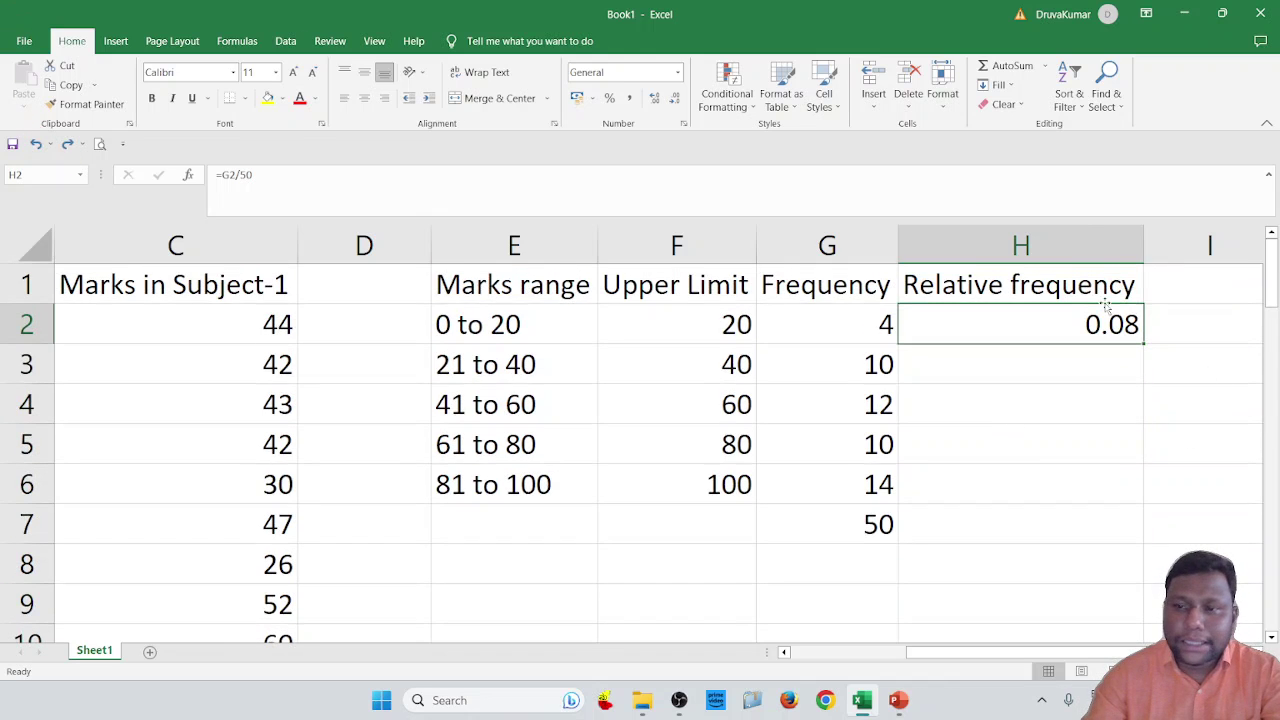
pyautogui.moveTo(1143, 342); pyautogui.dragTo(1129, 492)
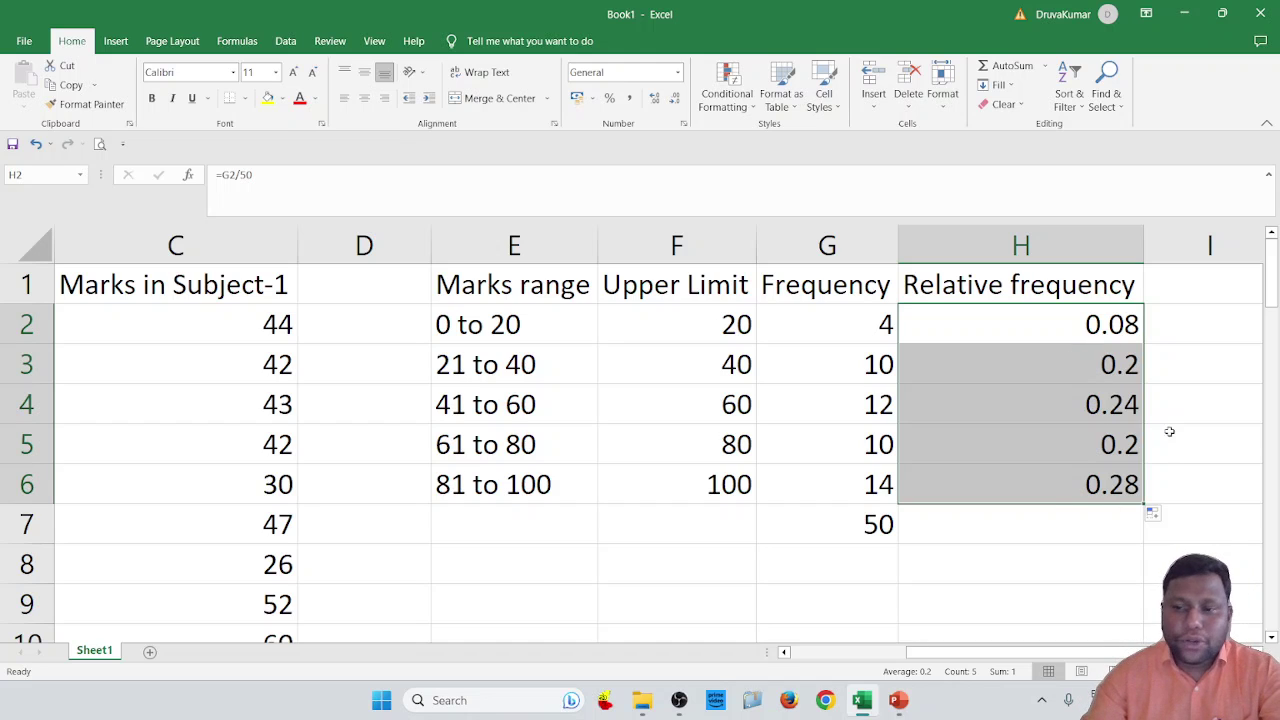
pyautogui.moveTo(1144, 504); pyautogui.dragTo(1134, 533)
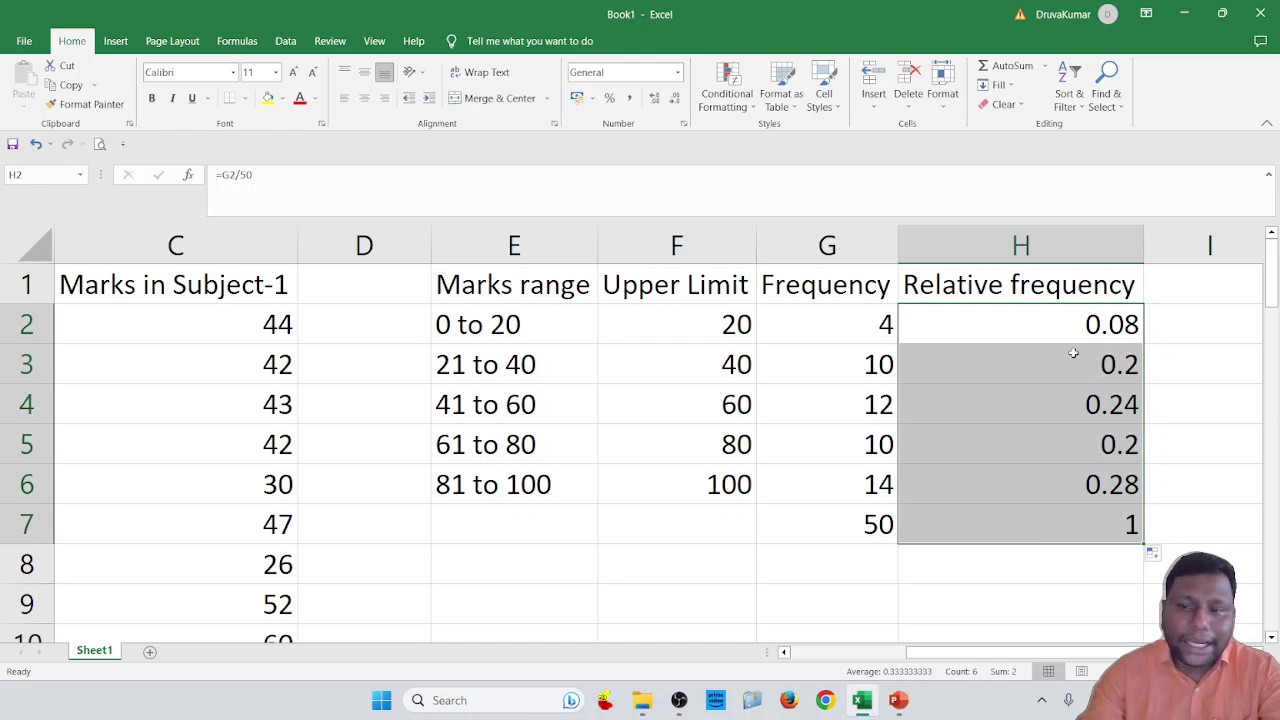
# Format H2:H7 with Percent Style so values read 8% through 100%
pyautogui.click(616, 103)
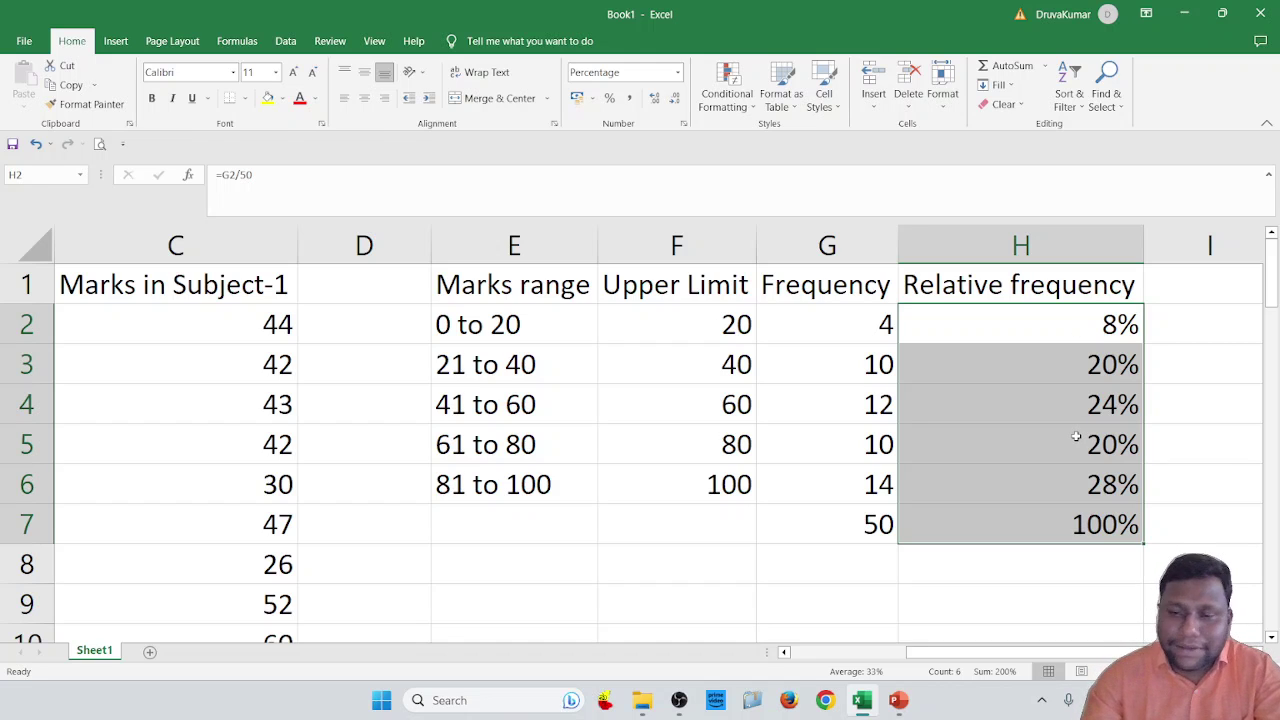
pyautogui.click(1072, 316)
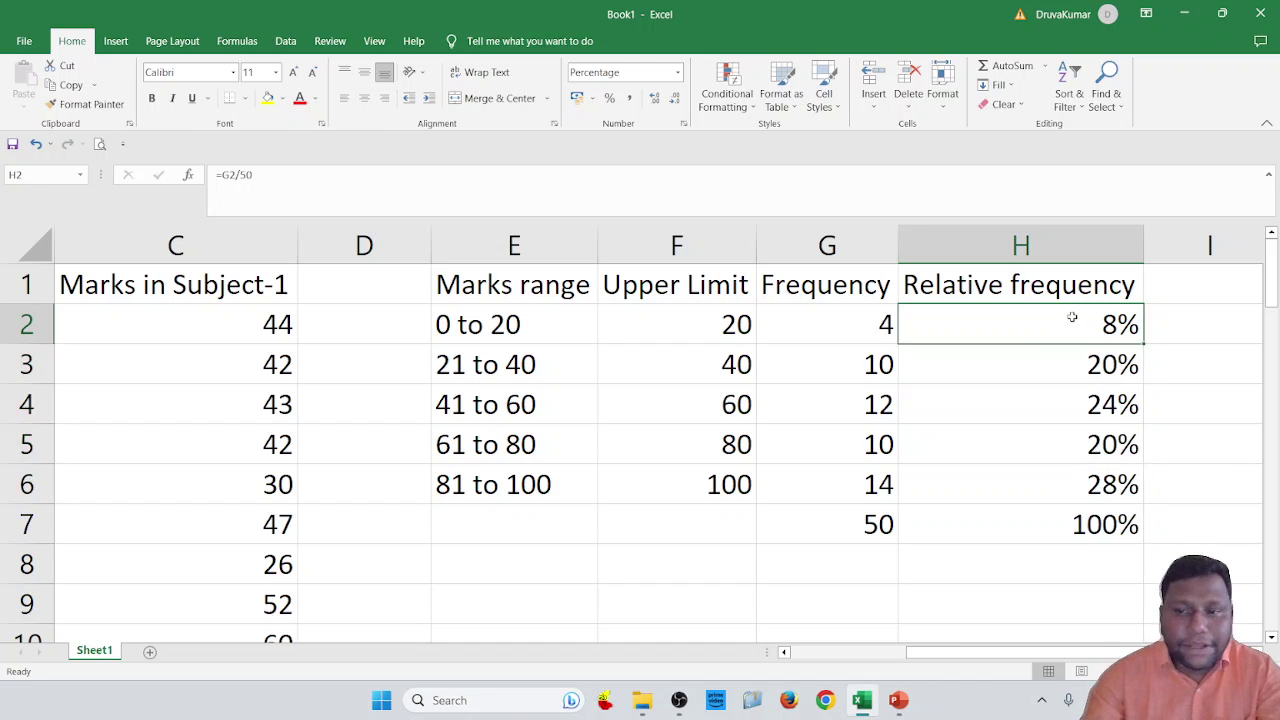
pyautogui.click(863, 316)
pyautogui.click(865, 533)
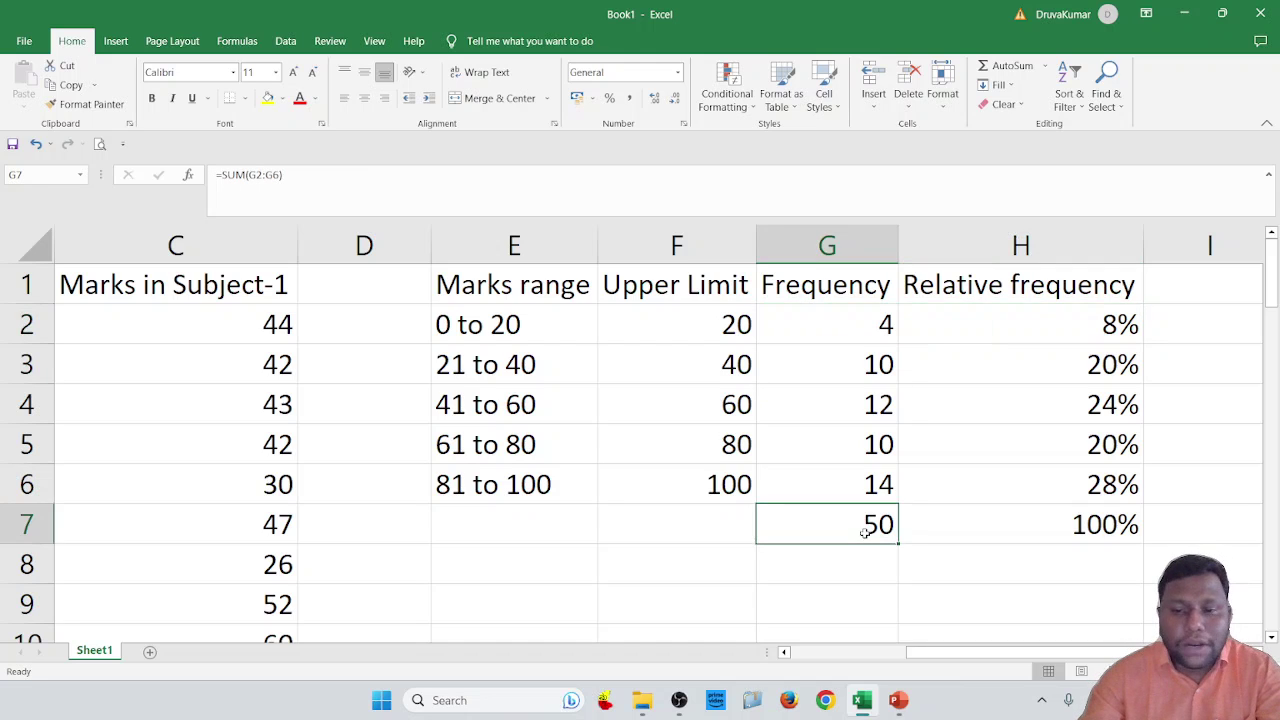
# Review the Frequency formulas, the G7 total and H6's =G6/50, then select H2:H6
pyautogui.click(884, 356)
pyautogui.click(893, 554)
pyautogui.click(886, 318)
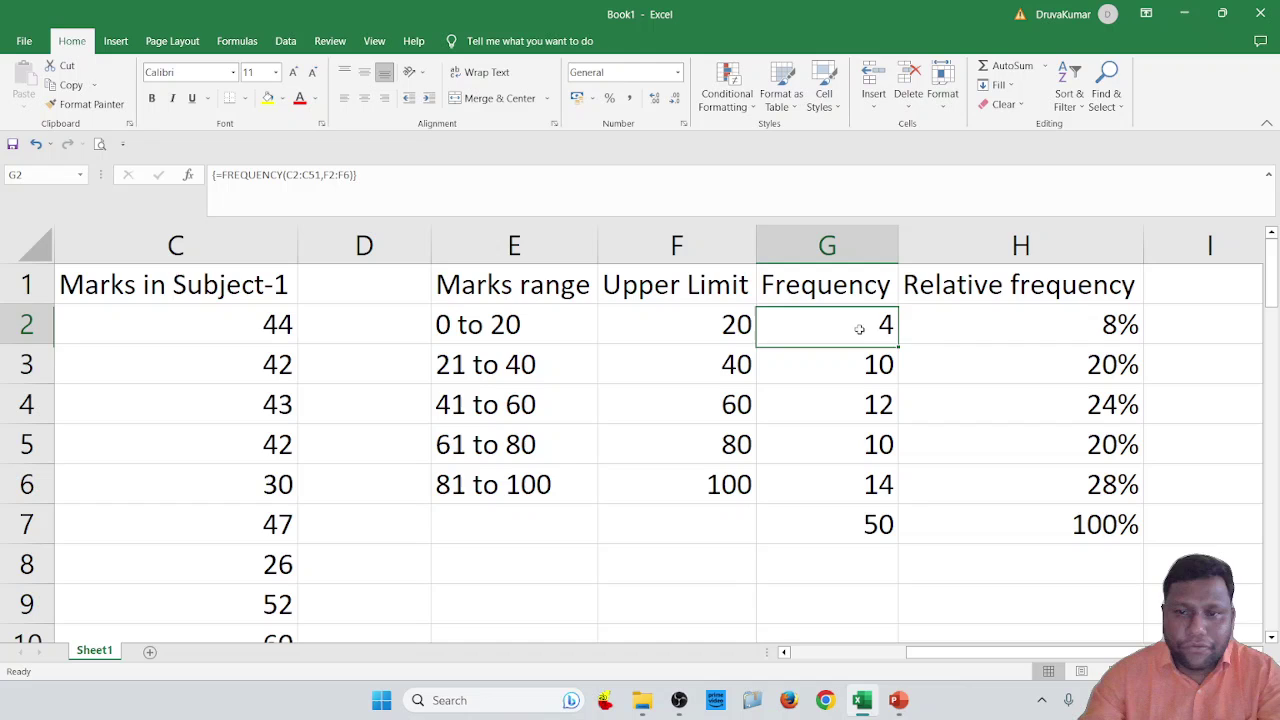
pyautogui.click(873, 520)
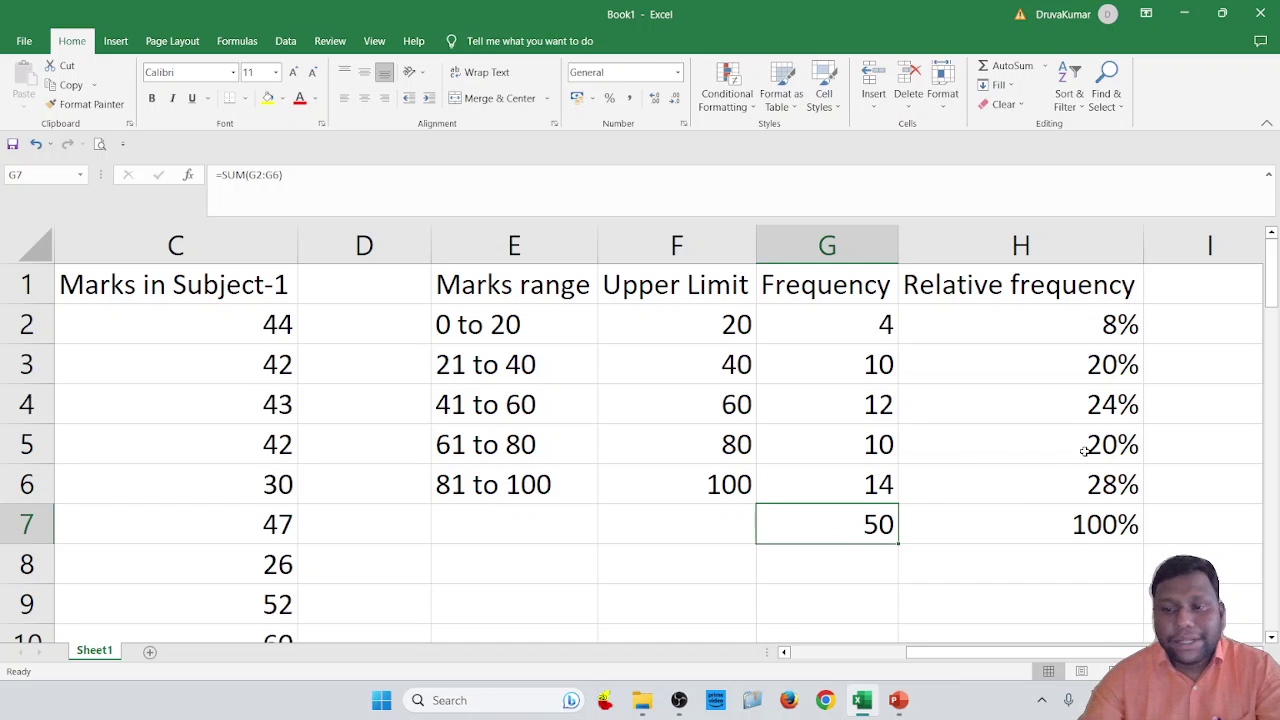
pyautogui.click(886, 494)
pyautogui.click(866, 522)
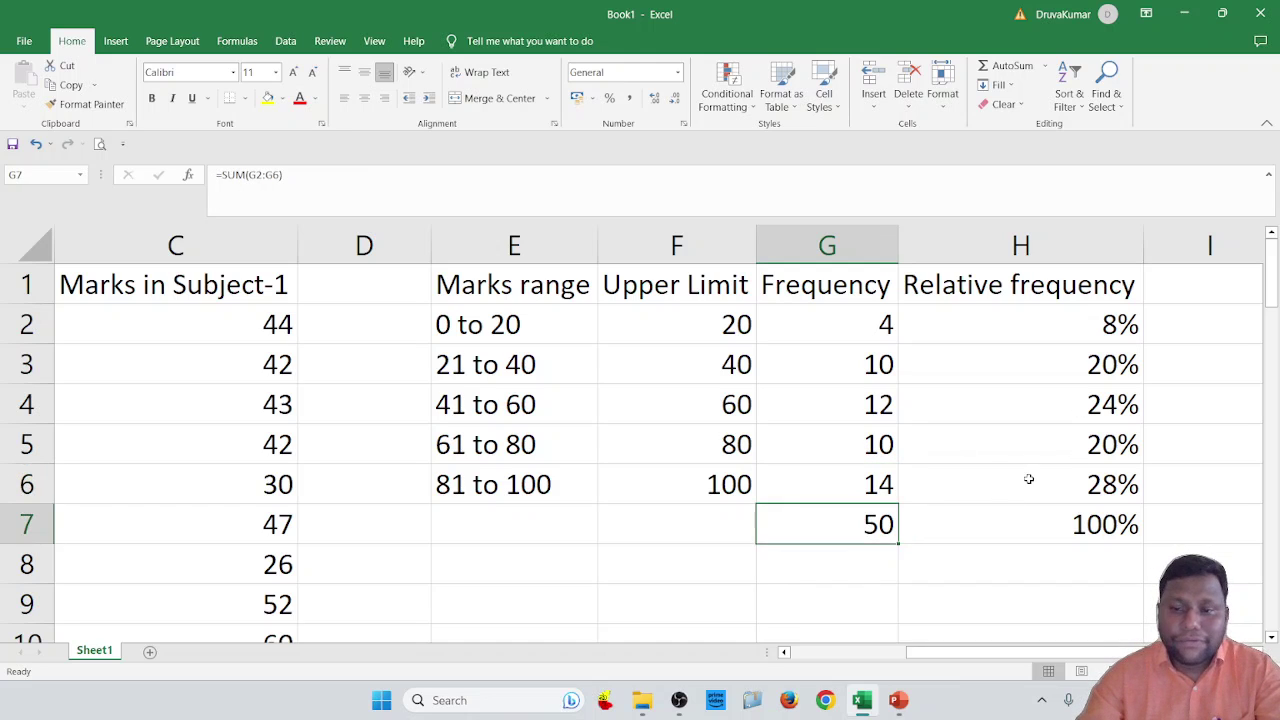
pyautogui.click(1060, 485)
pyautogui.moveTo(1086, 325); pyautogui.dragTo(1086, 496)
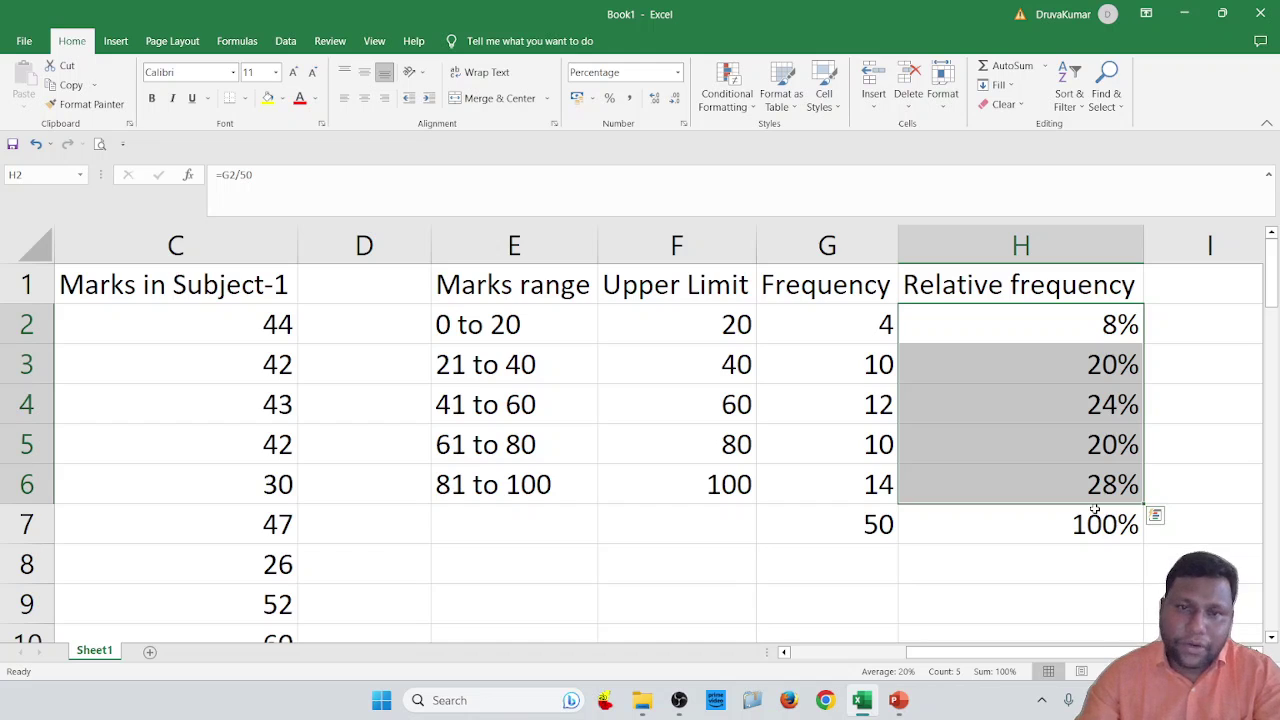
# Undo the percentage formatting and review the =G/50 formulas in H2 through H6
pyautogui.click(35, 145)
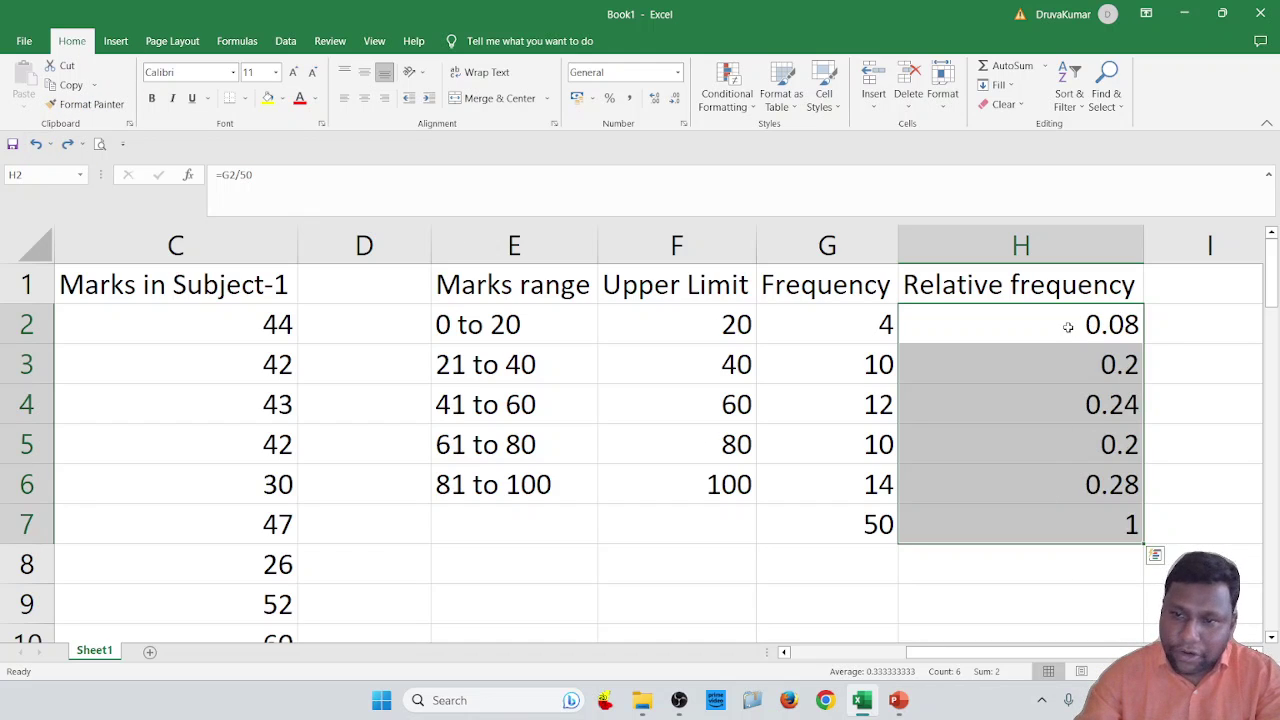
pyautogui.moveTo(1066, 332); pyautogui.dragTo(1072, 490)
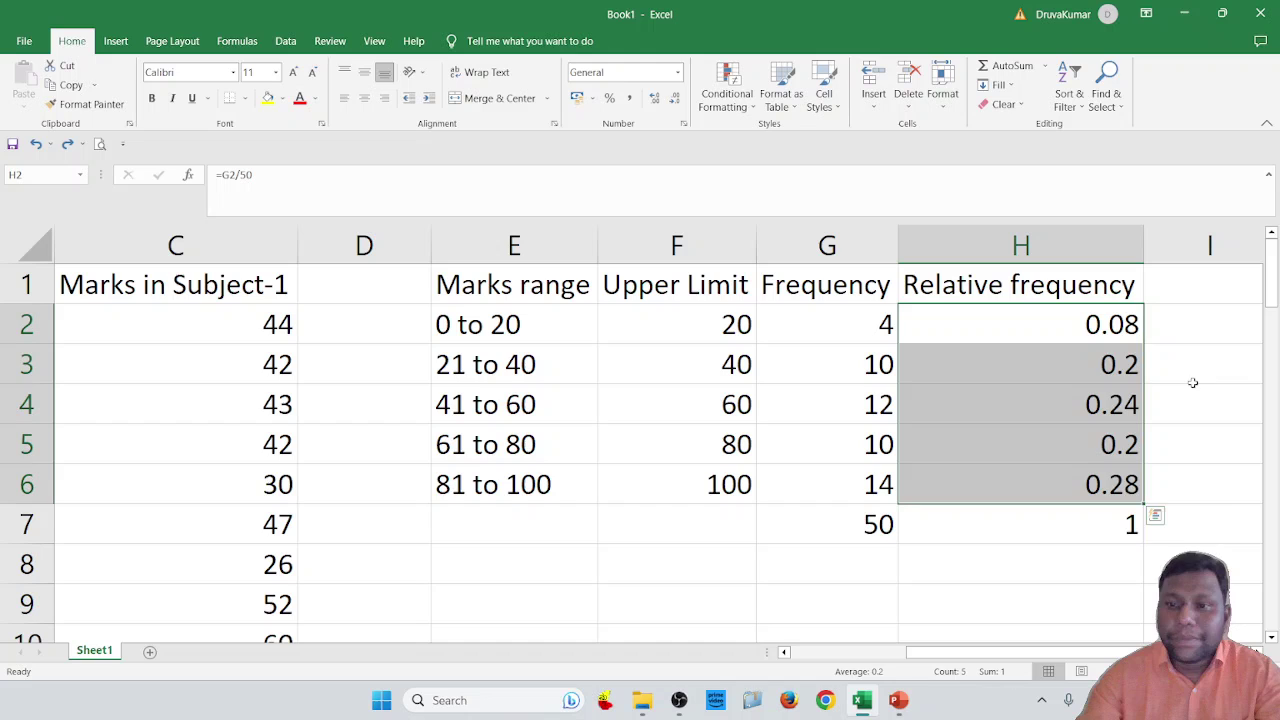
pyautogui.click(1075, 310)
pyautogui.click(1118, 370)
pyautogui.click(1122, 395)
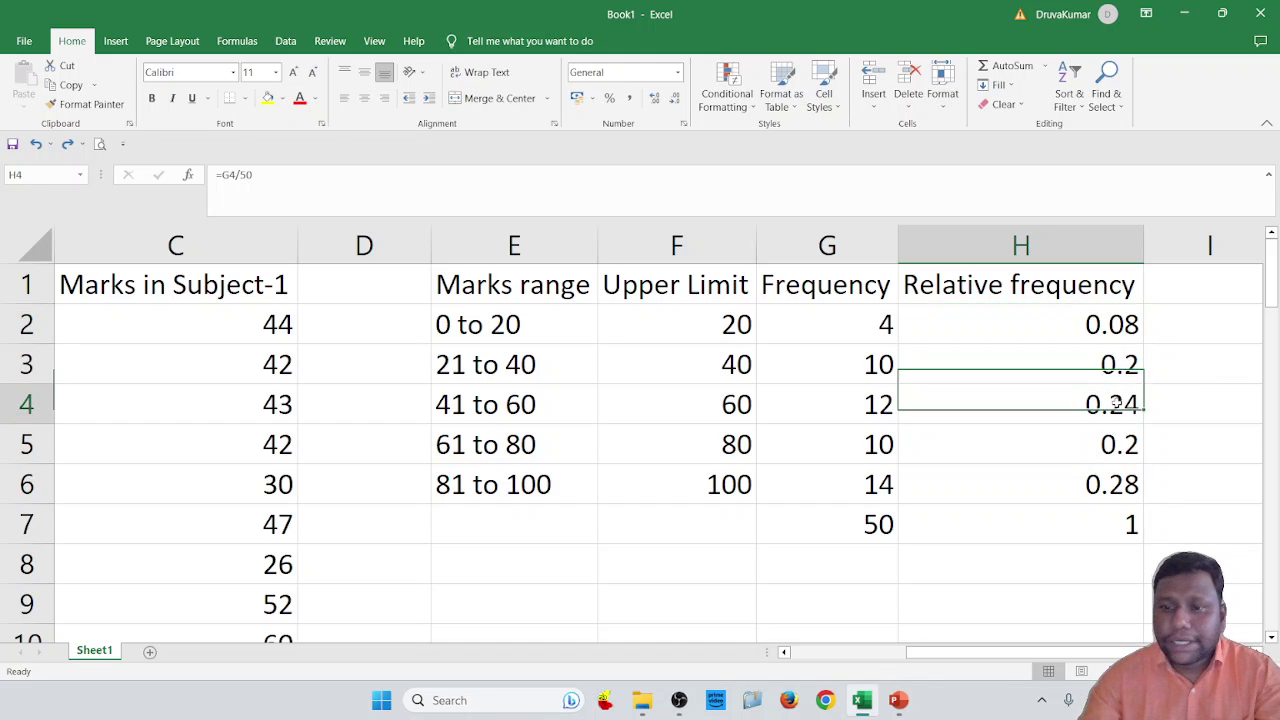
pyautogui.click(1102, 442)
pyautogui.click(1097, 486)
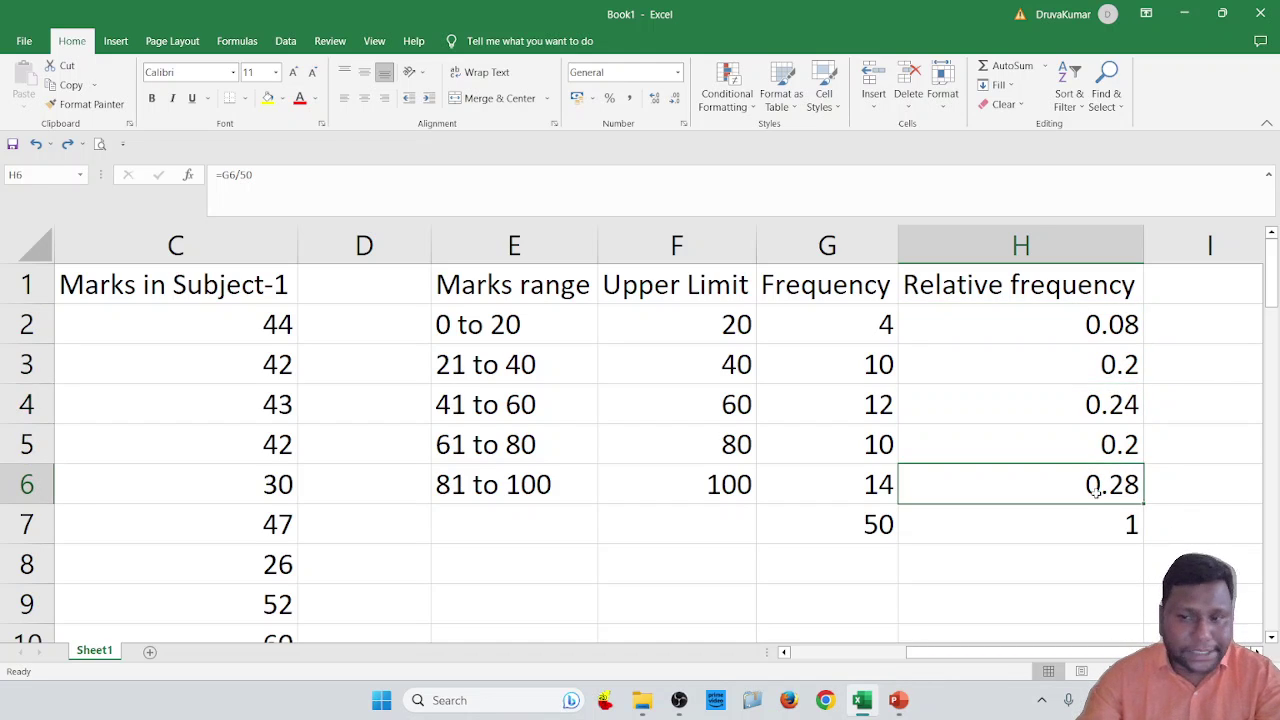
# Apply Percent Style to H2:H6 and then to the H7 total, showing 100%
pyautogui.moveTo(1020, 322); pyautogui.dragTo(1029, 486)
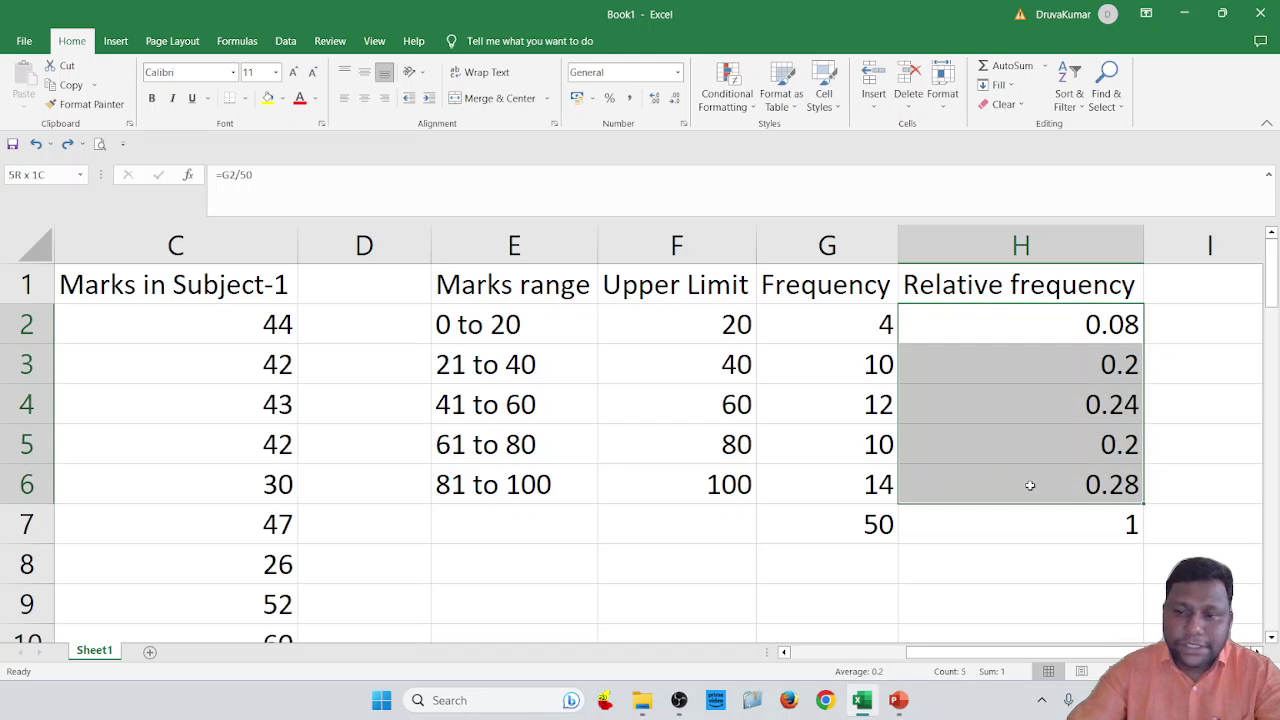
pyautogui.click(609, 98)
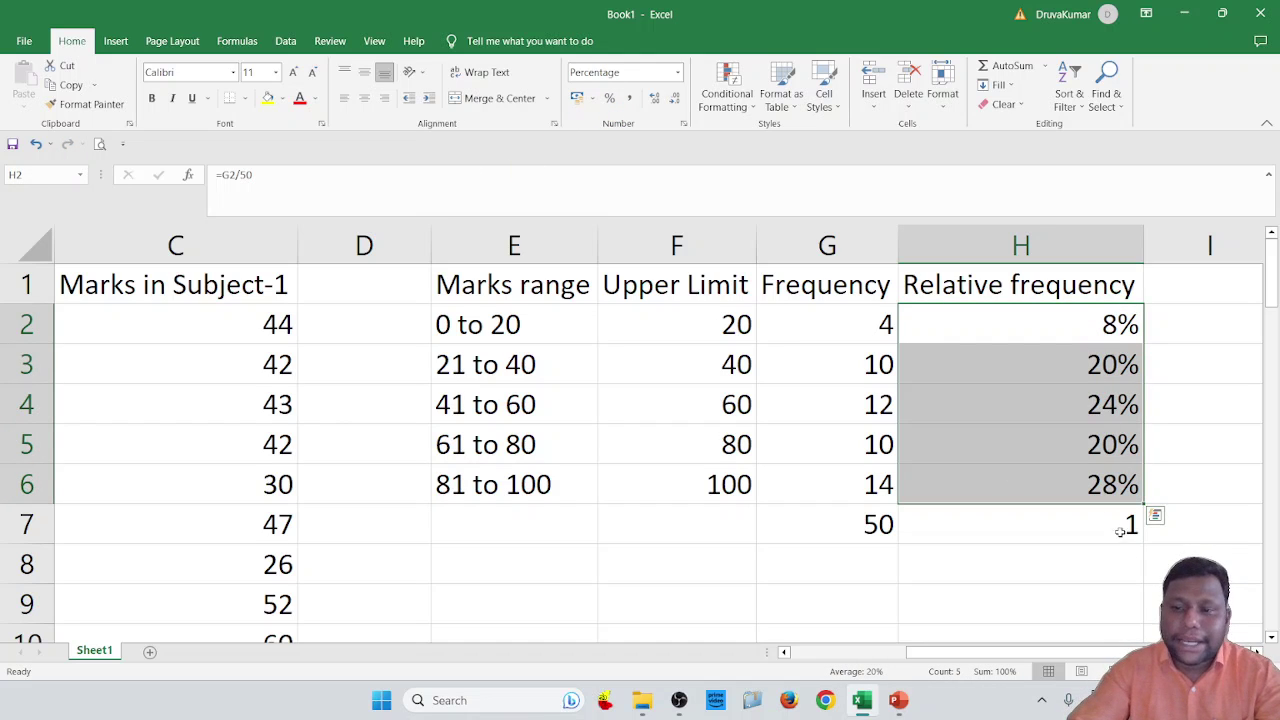
pyautogui.click(1120, 531)
pyautogui.click(609, 98)
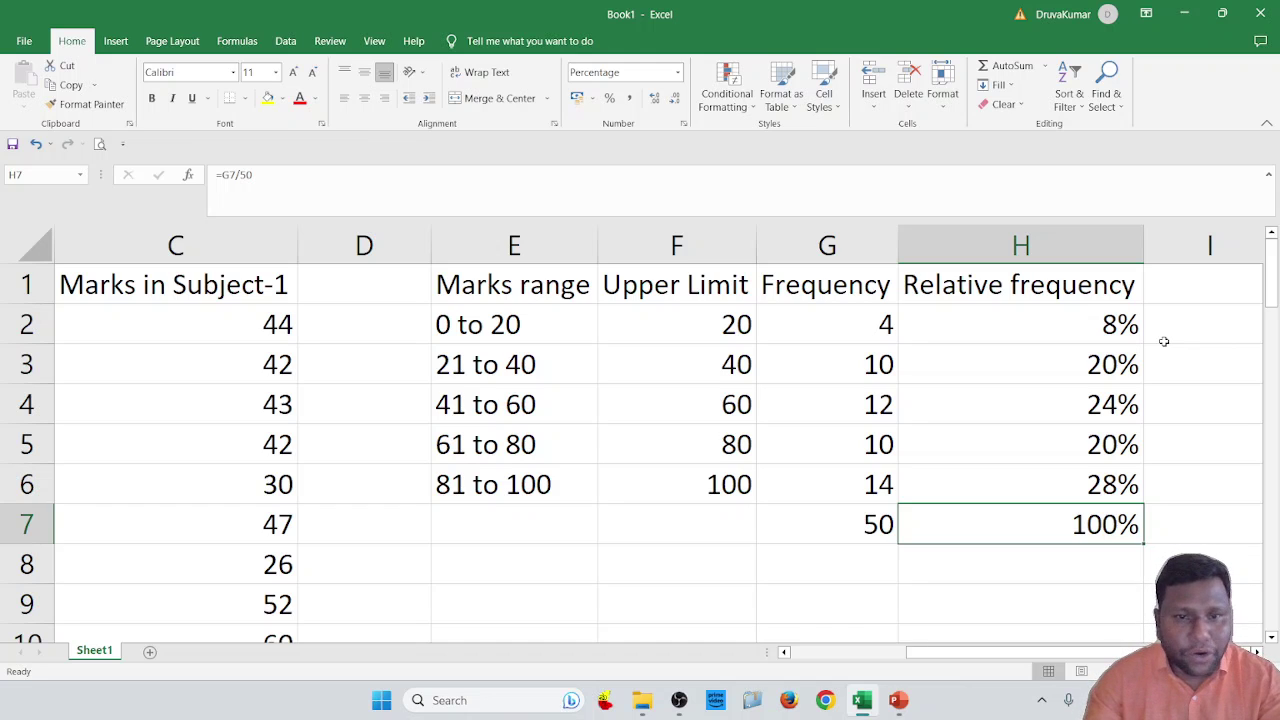
# Select the Upper Limit, Frequency and Relative frequency columns
pyautogui.click(640, 296)
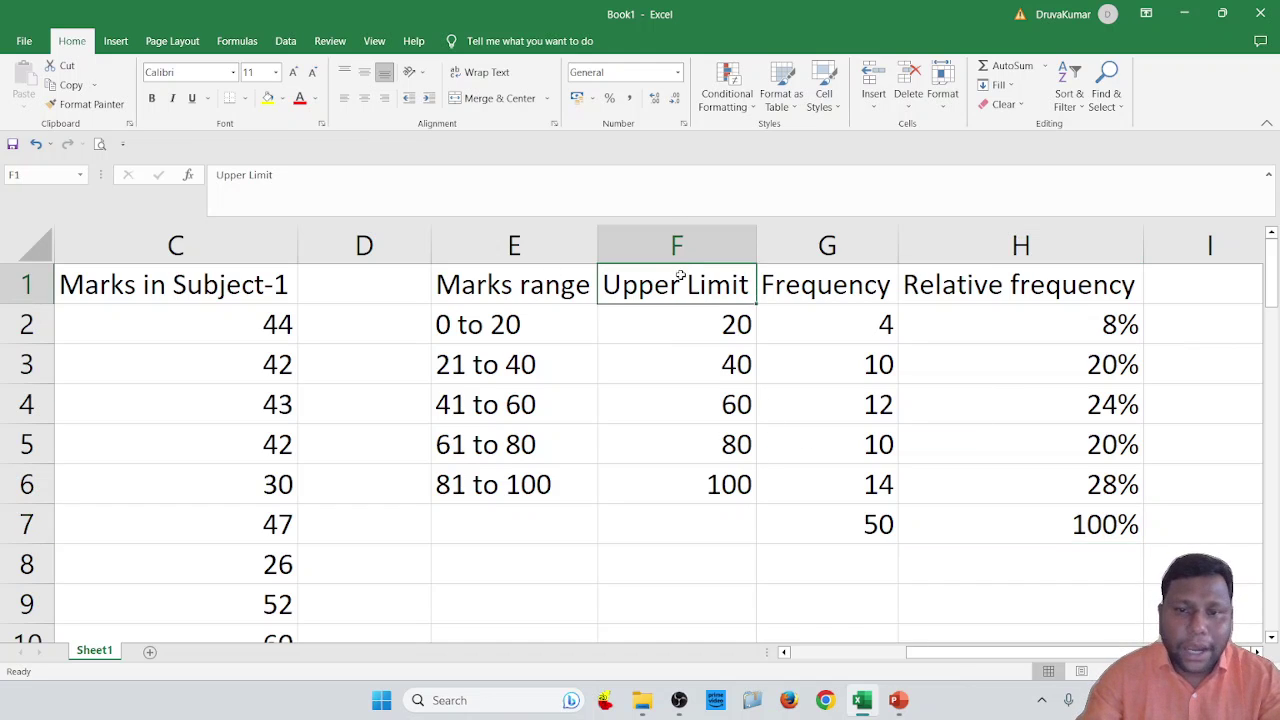
pyautogui.click(727, 233)
pyautogui.click(827, 245)
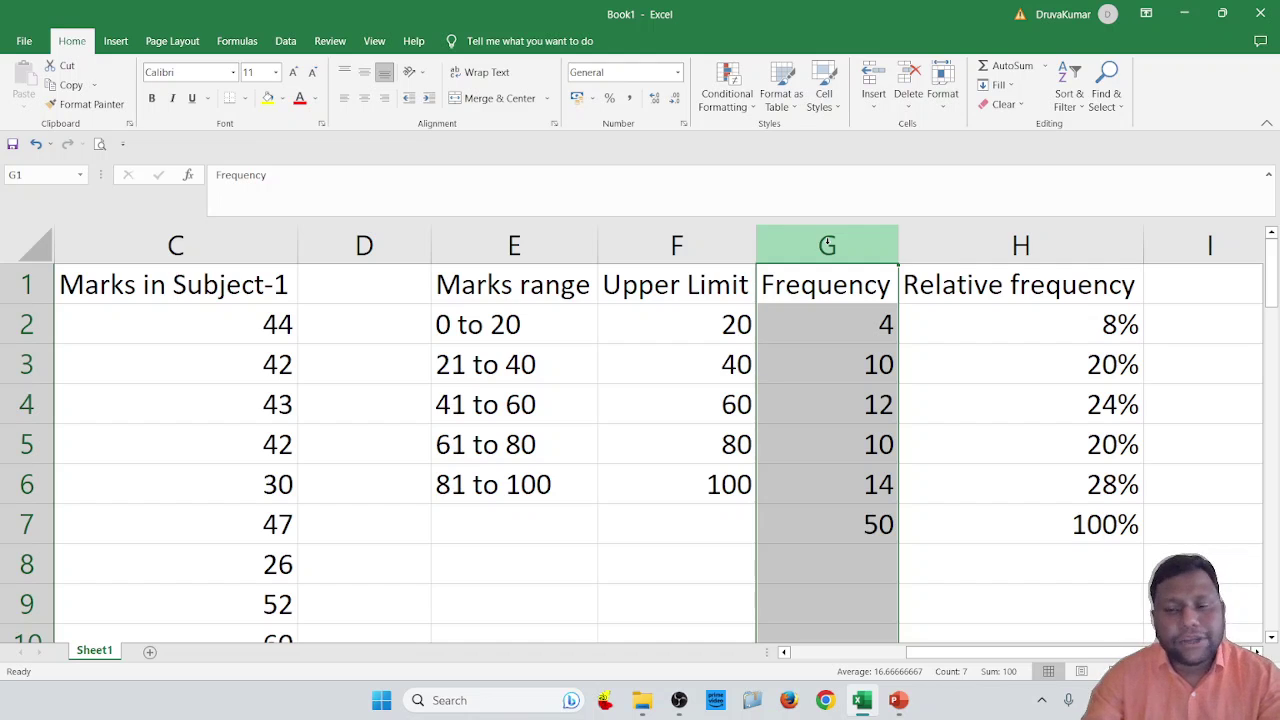
pyautogui.click(1028, 244)
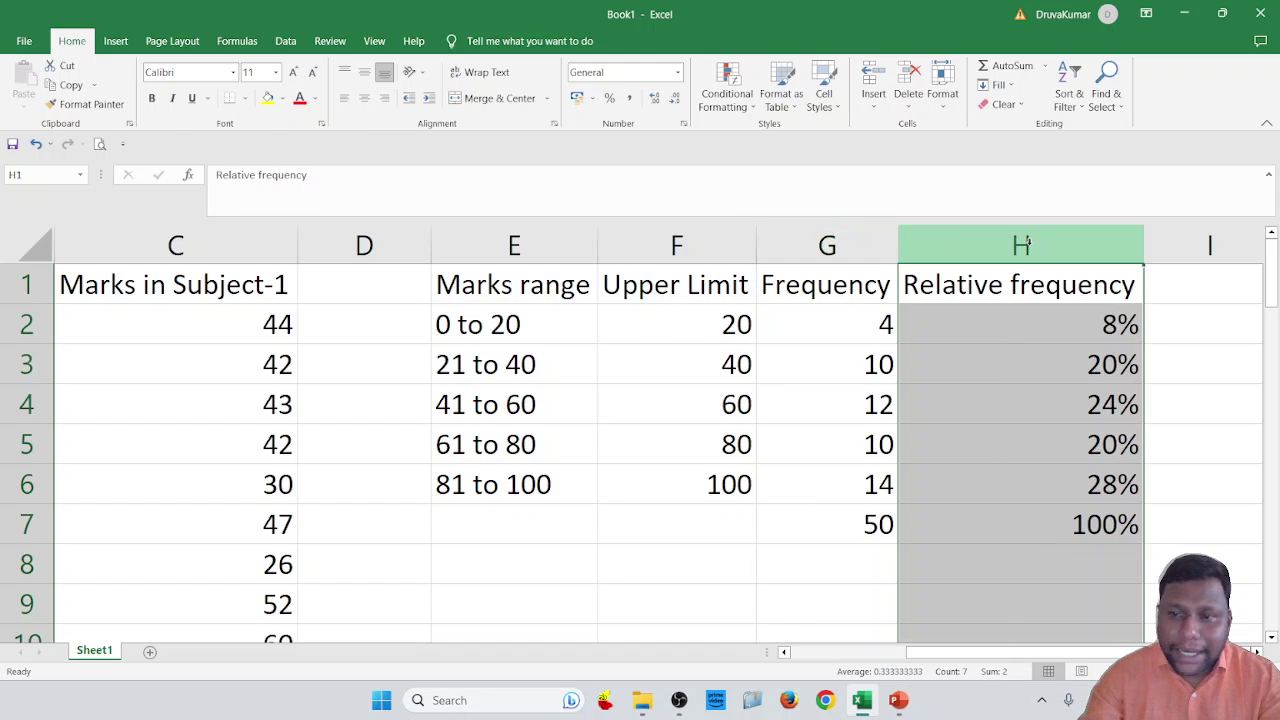
# Enter the formula =G2/50 in I2
pyautogui.click(1202, 325)
pyautogui.write('=')
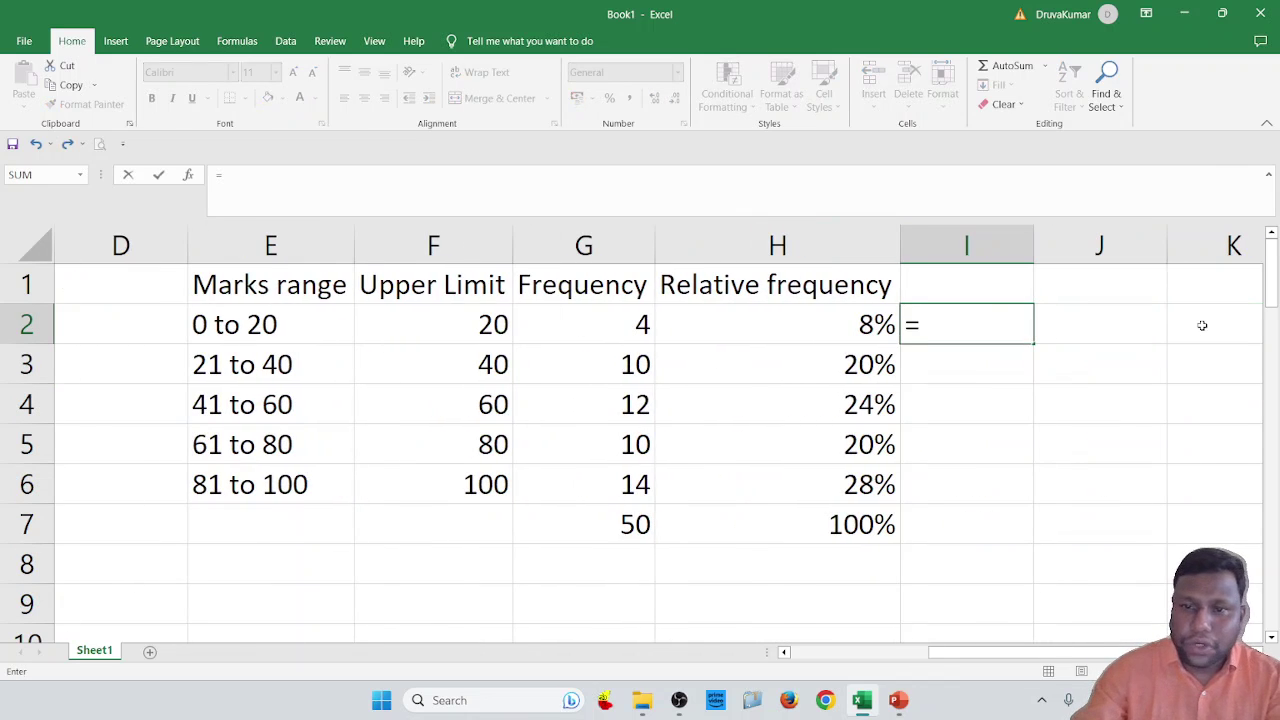
pyautogui.click(590, 320)
pyautogui.write('/50')
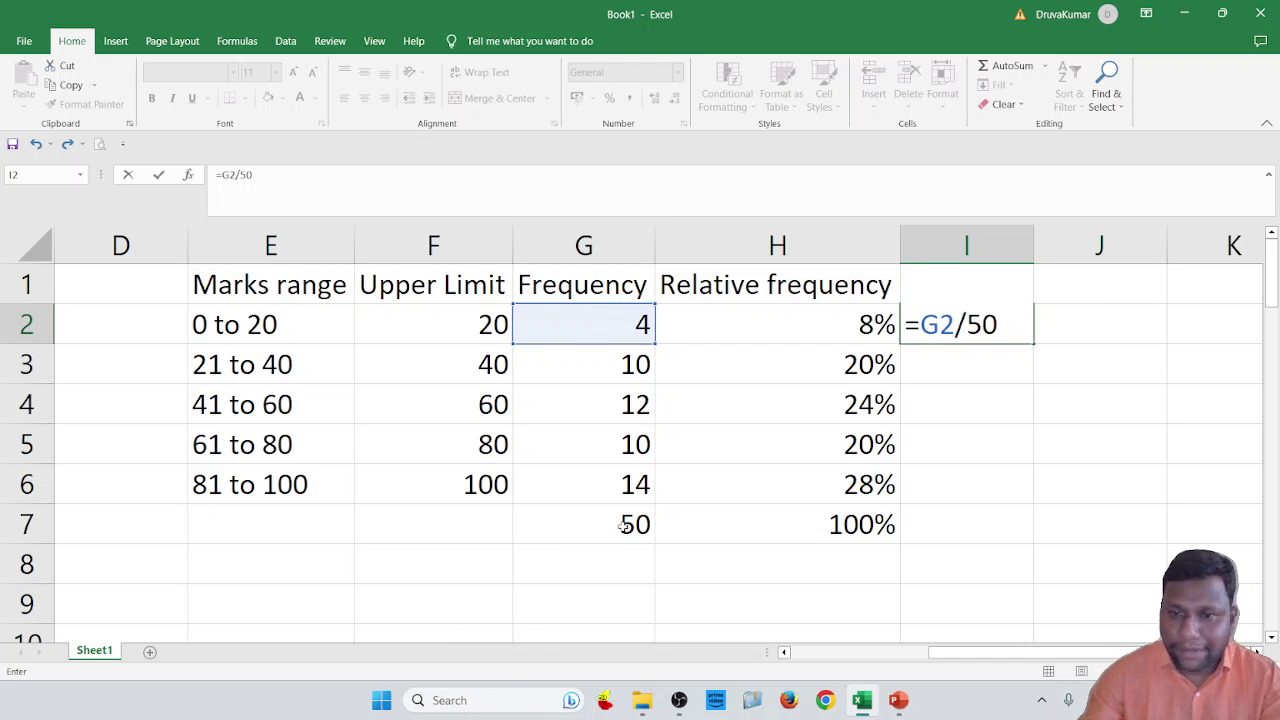
pyautogui.press('Return')
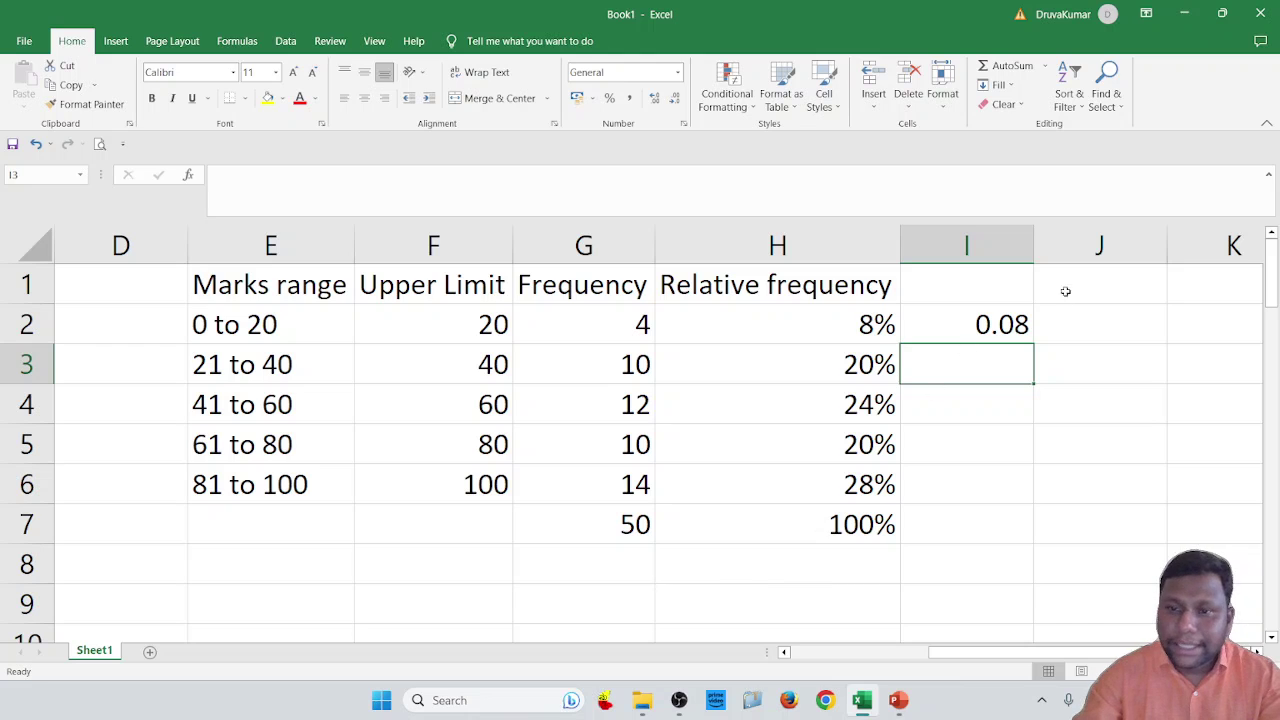
# Fill the I2 formula down to I6 and format I2:I6 as percentages
pyautogui.click(1019, 318)
pyautogui.moveTo(1034, 341); pyautogui.dragTo(1009, 498)
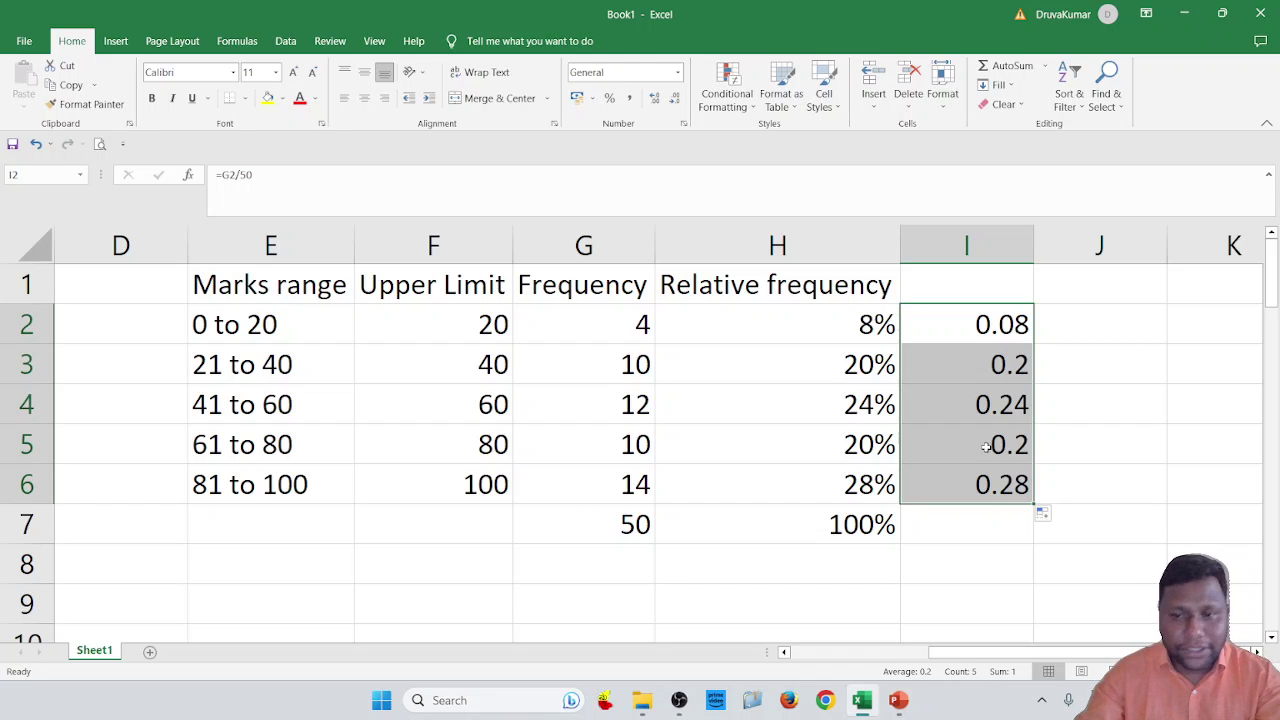
pyautogui.click(620, 100)
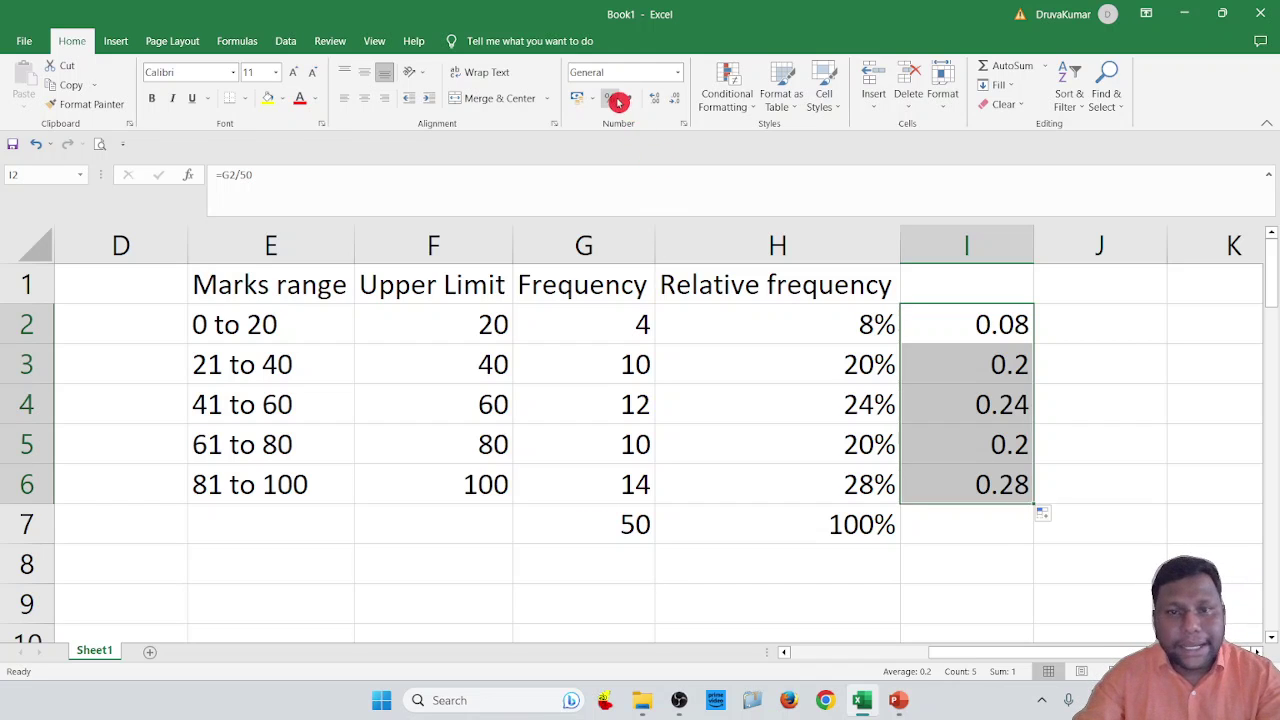
pyautogui.click(620, 100)
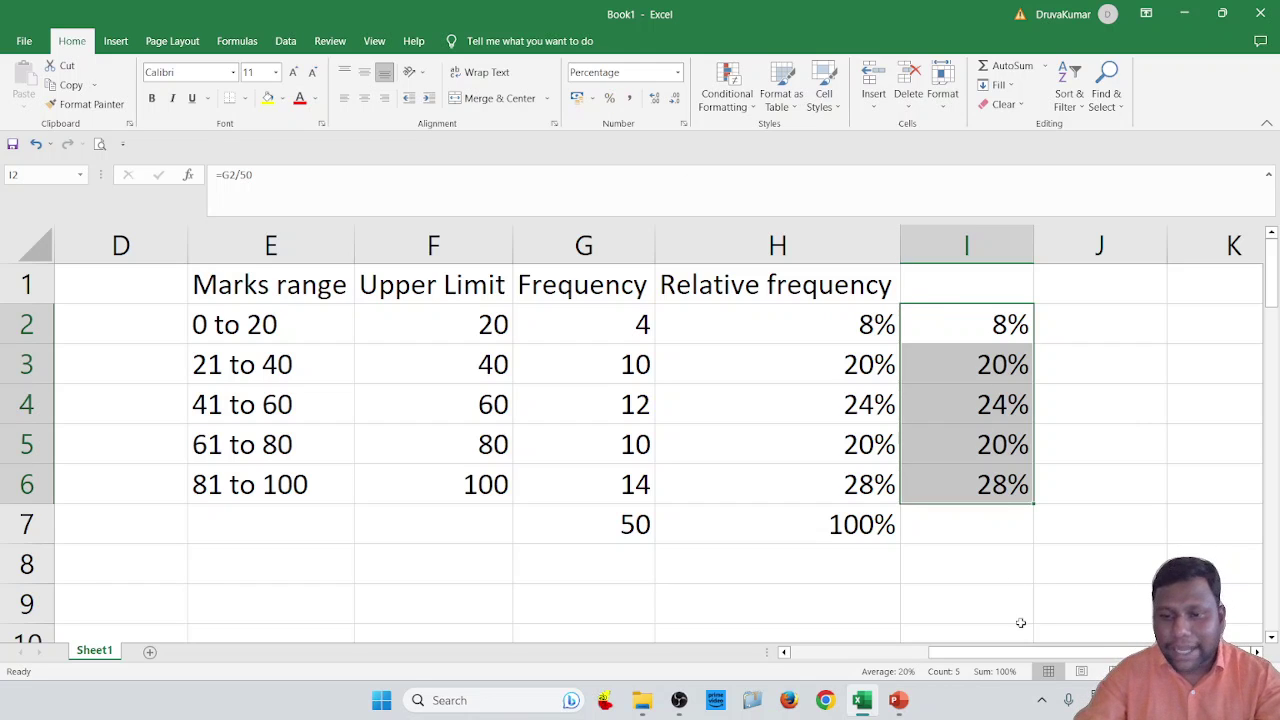
pyautogui.click(1006, 686)
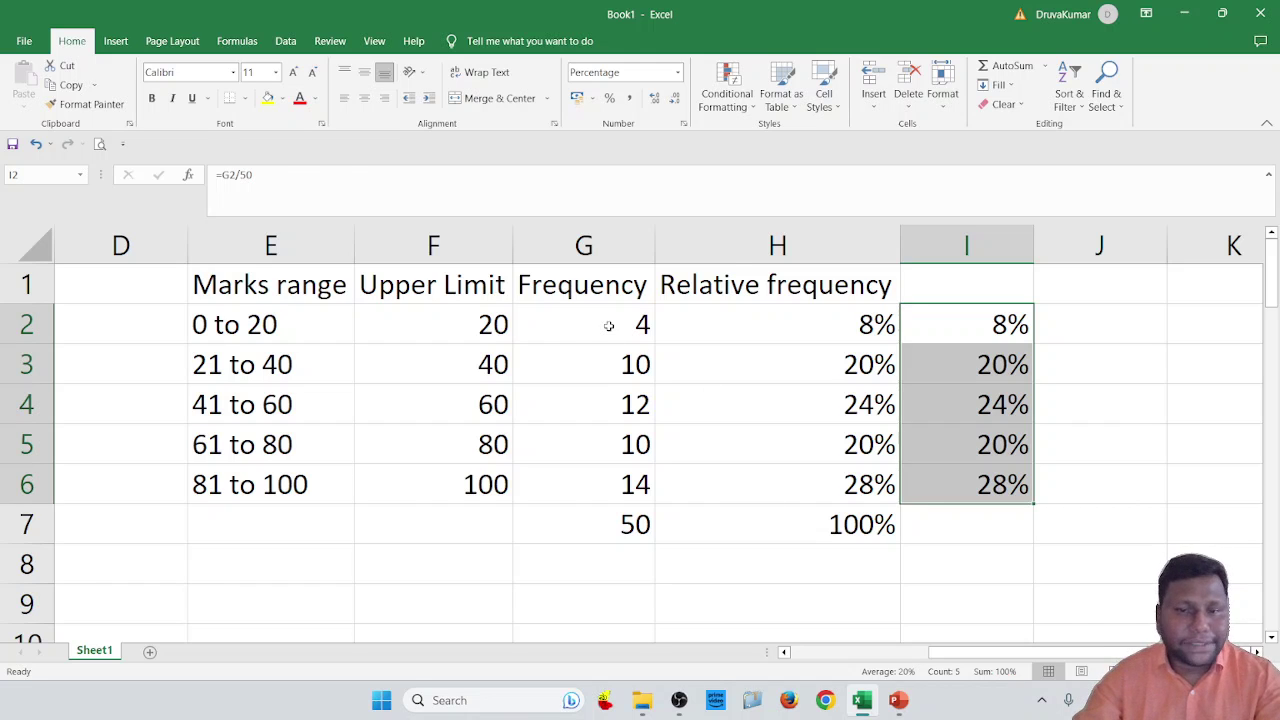
pyautogui.moveTo(609, 326); pyautogui.dragTo(636, 466)
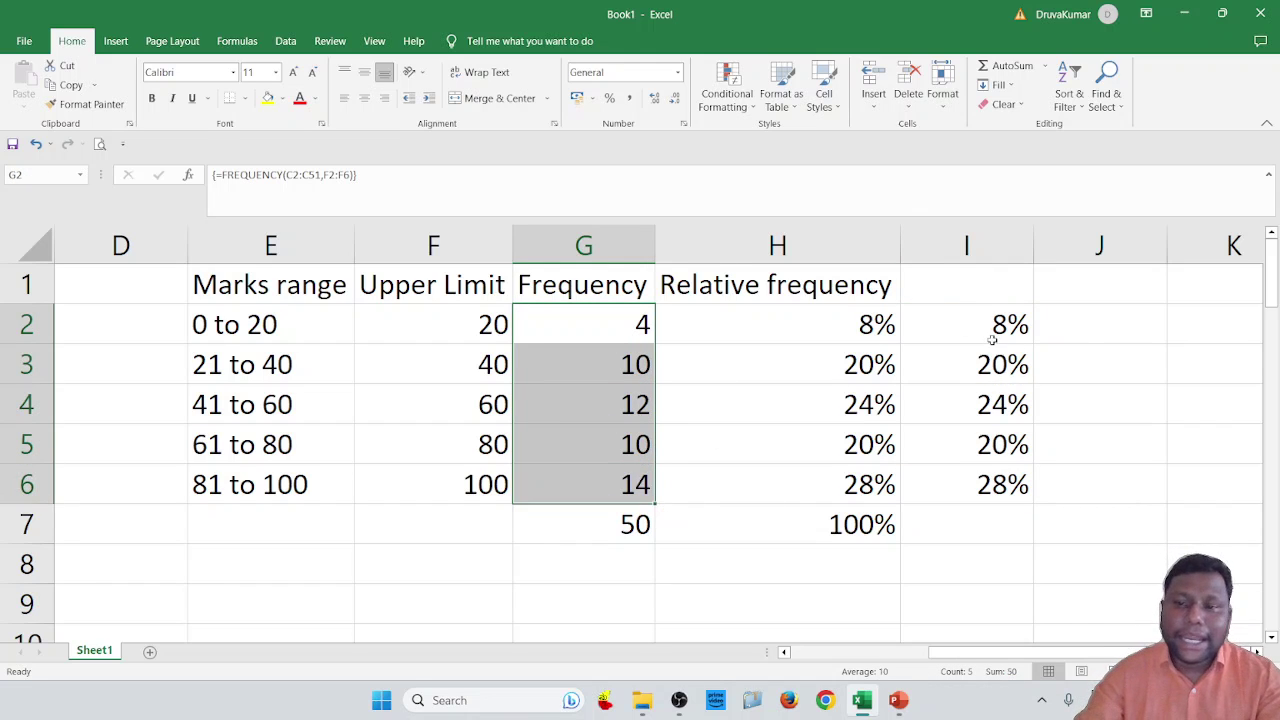
pyautogui.moveTo(982, 328); pyautogui.dragTo(985, 487)
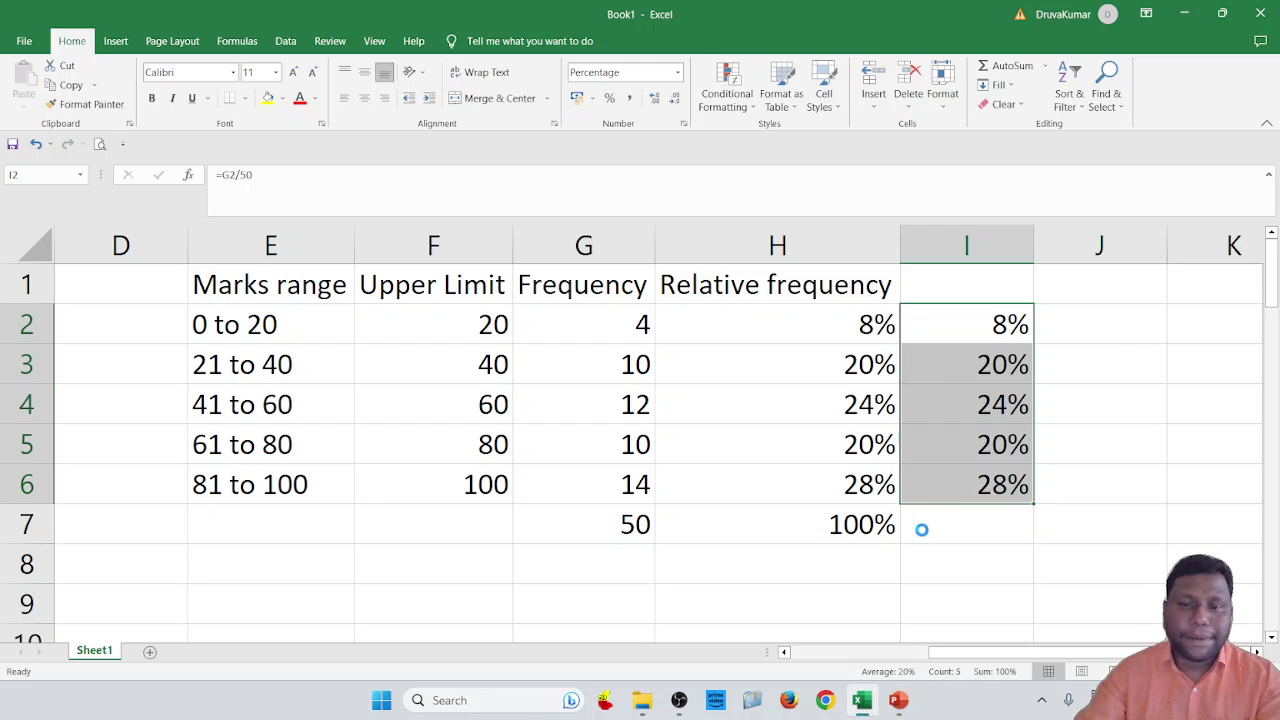
pyautogui.keyDown('ctrl'); pyautogui.scroll(-1, 921, 530); pyautogui.keyUp('ctrl')
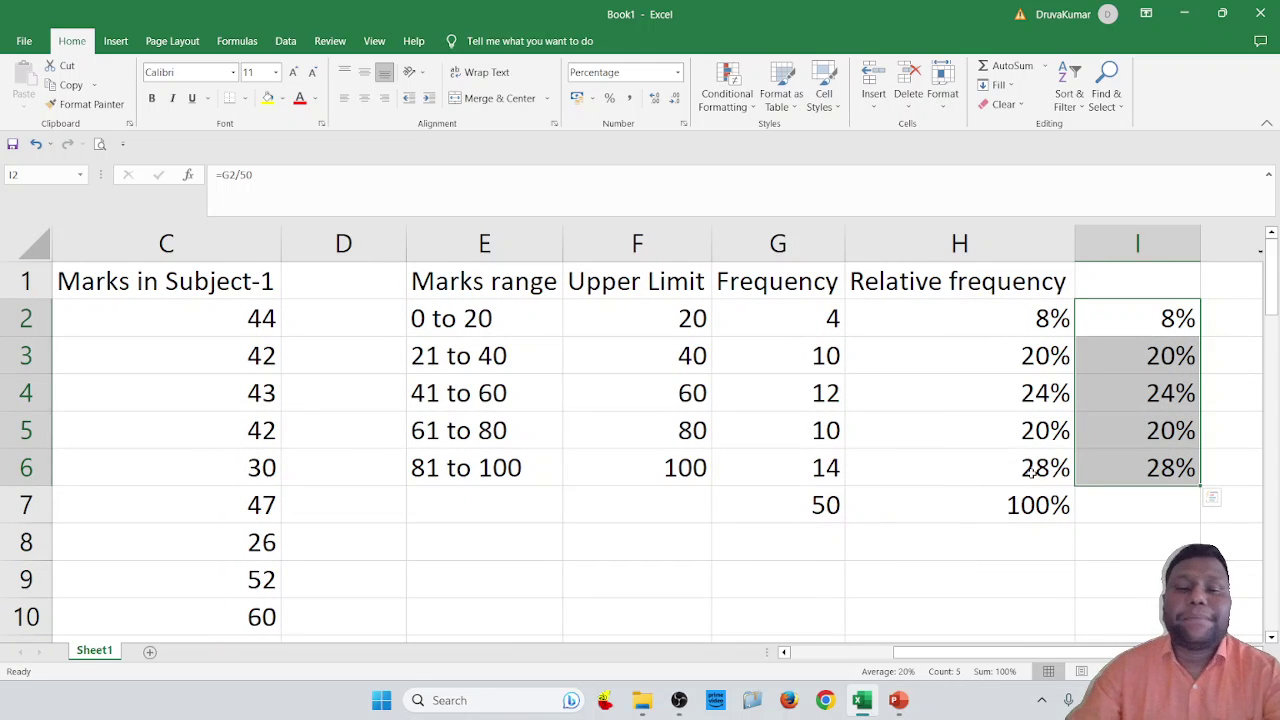
pyautogui.click(1002, 325)
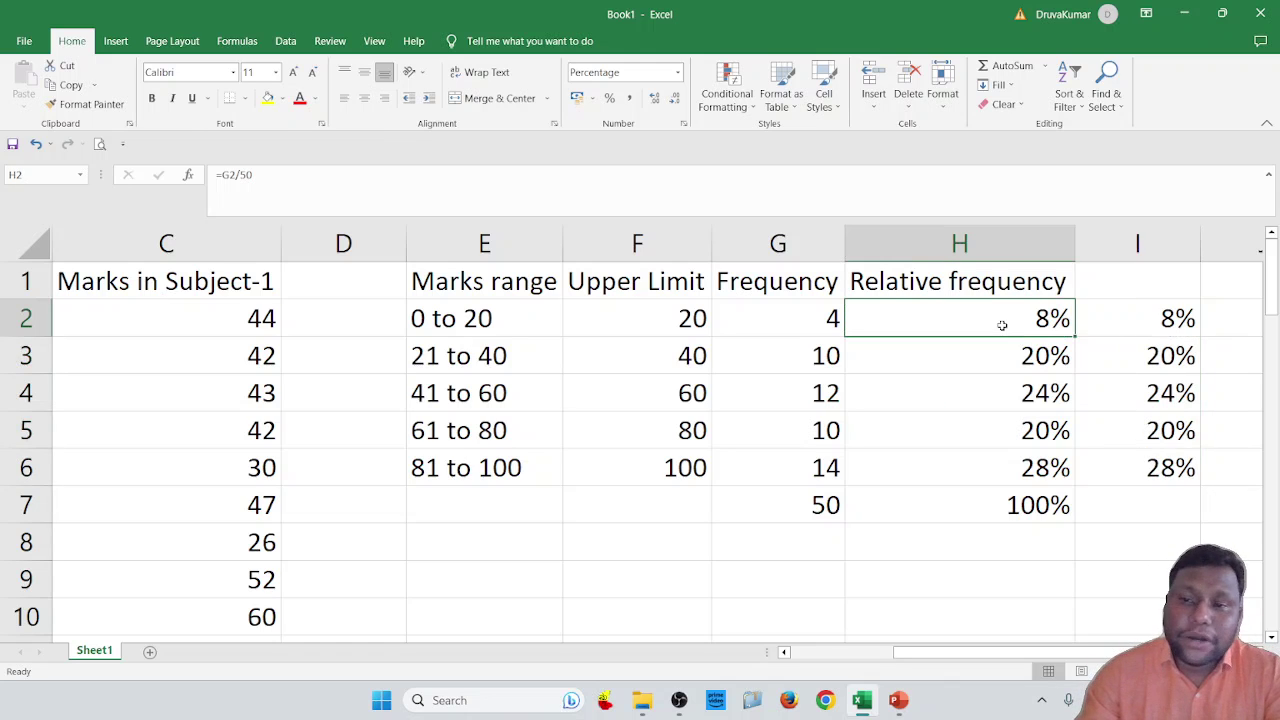
pyautogui.click(510, 319)
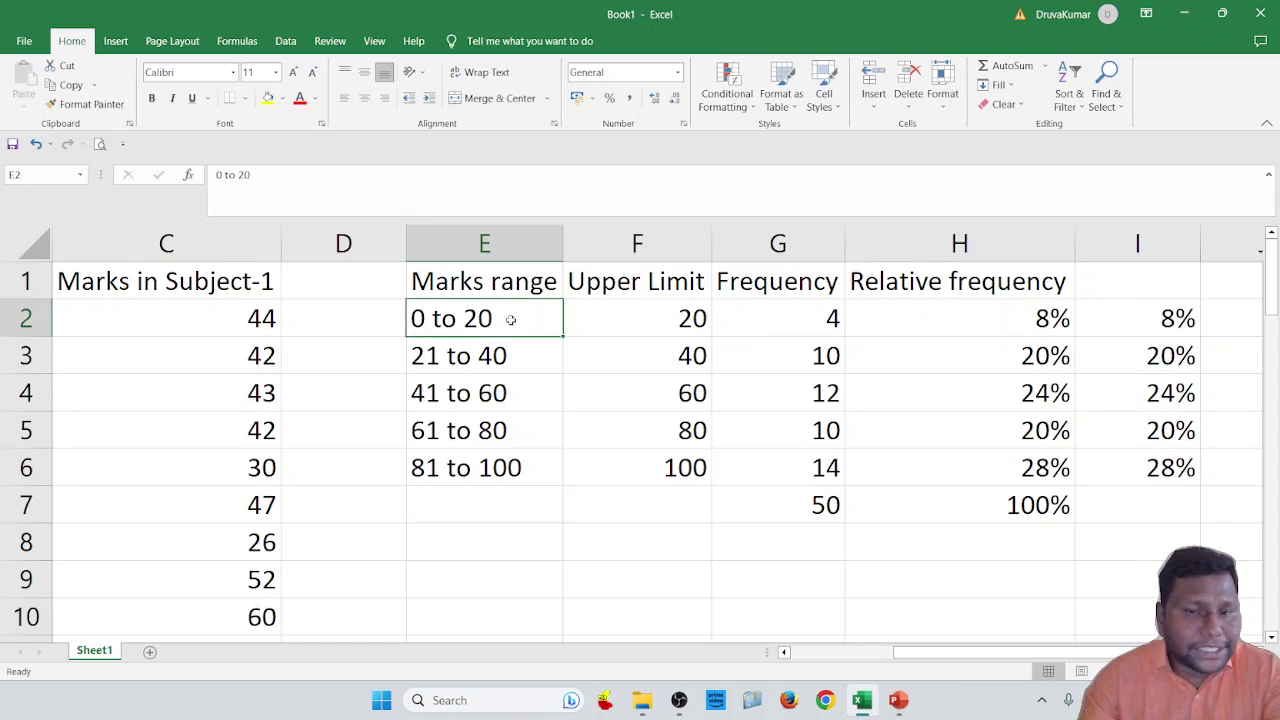
pyautogui.click(992, 360)
pyautogui.click(466, 362)
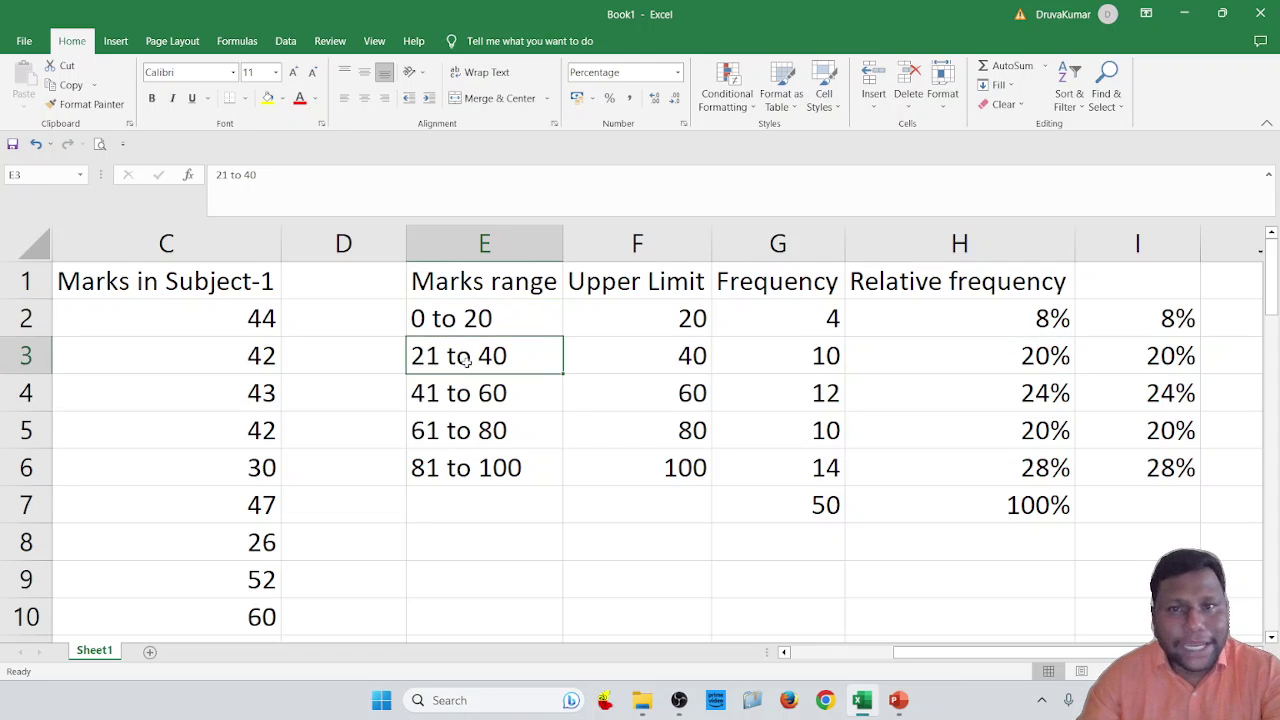
pyautogui.click(954, 406)
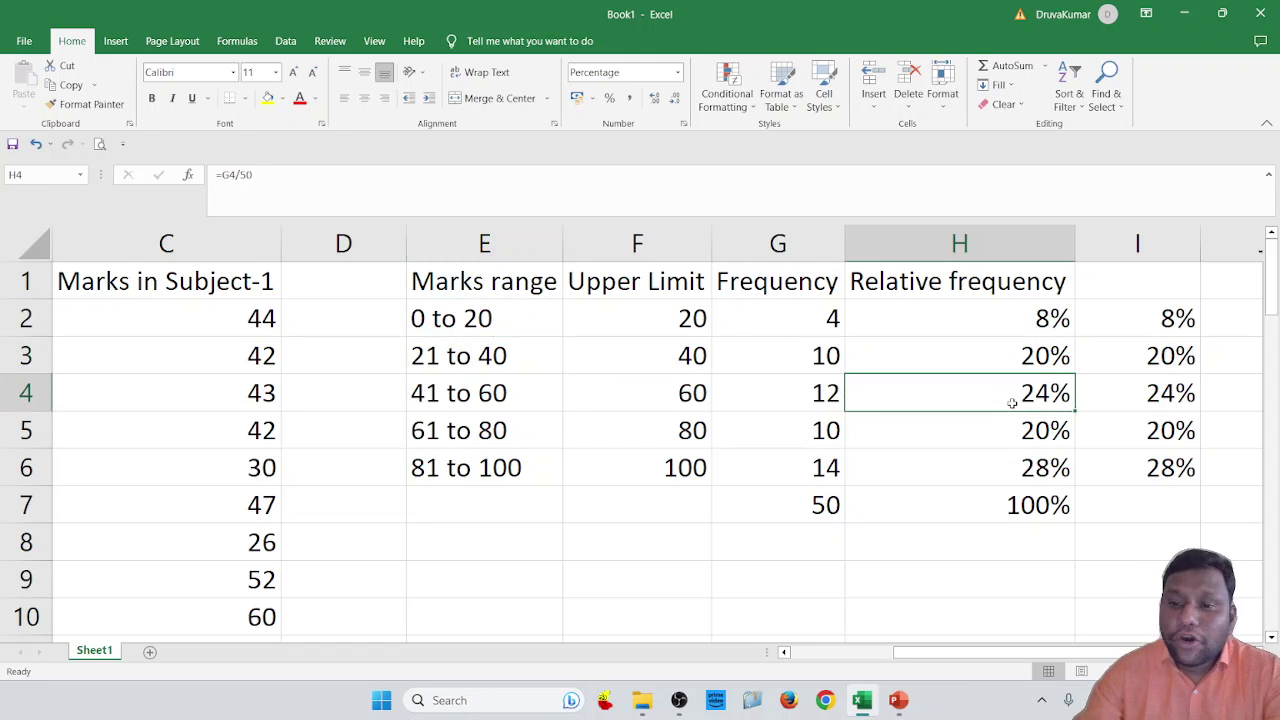
pyautogui.click(453, 398)
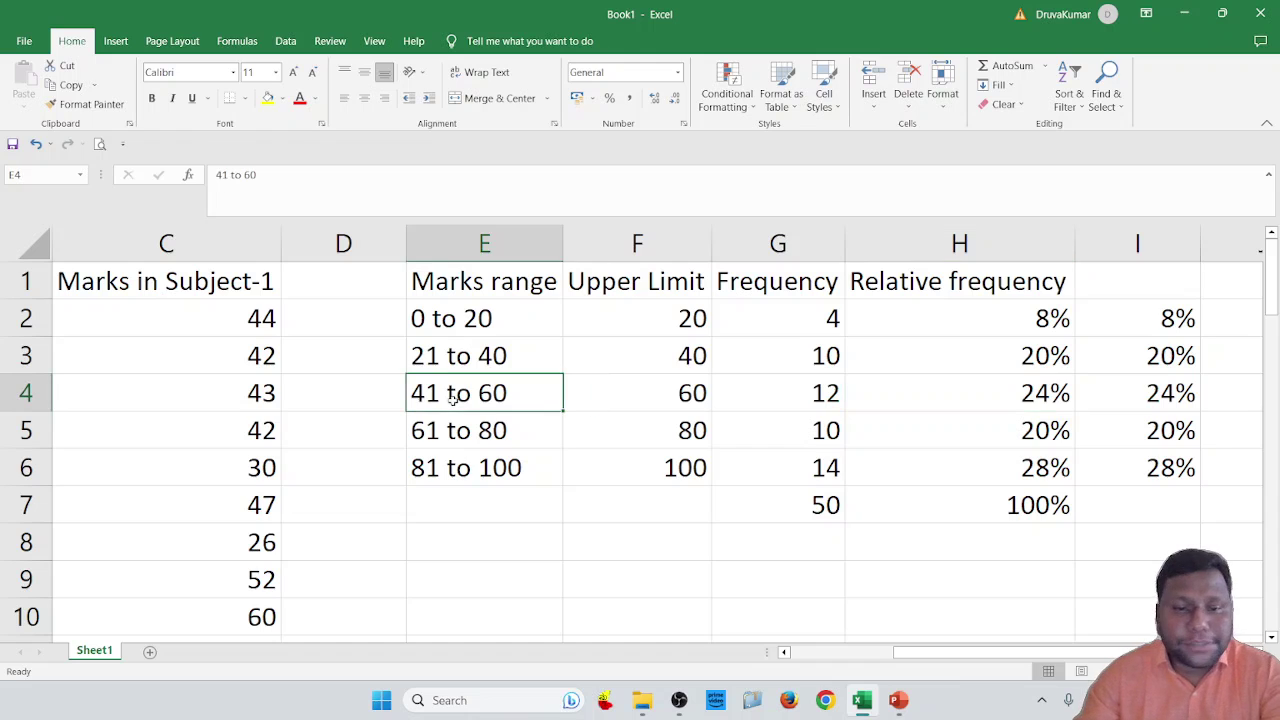
pyautogui.click(1008, 436)
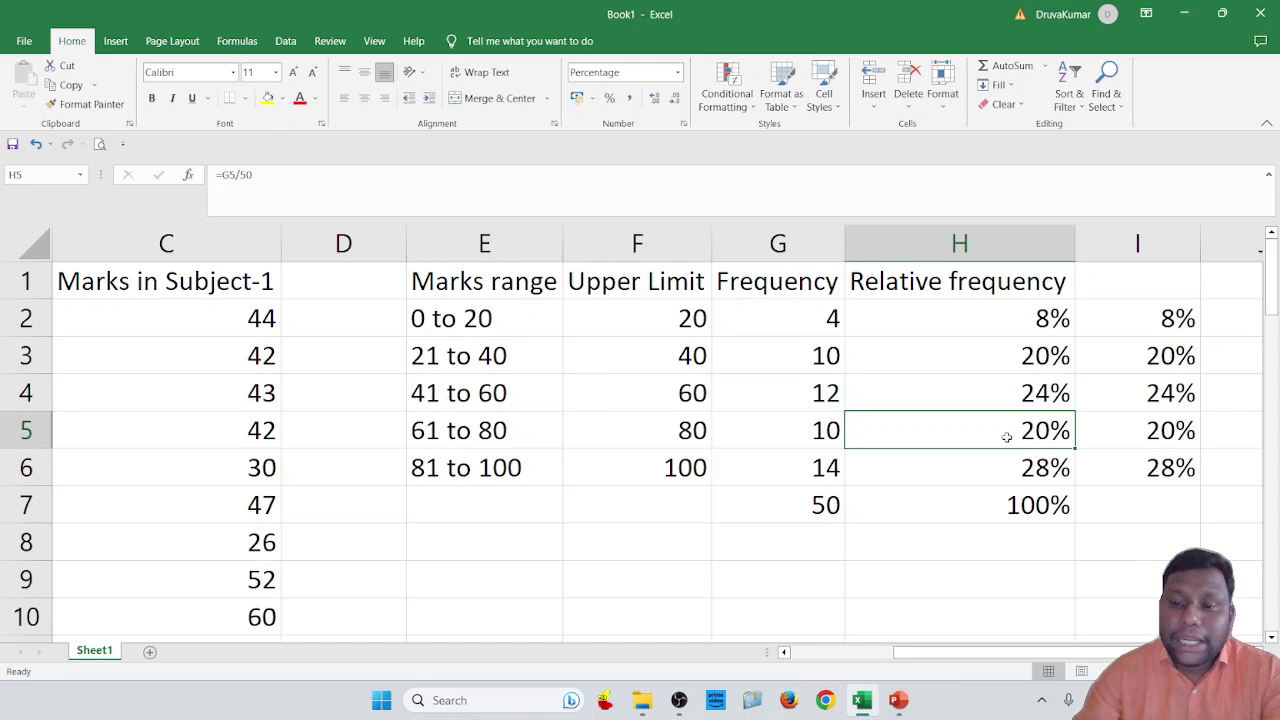
pyautogui.click(470, 440)
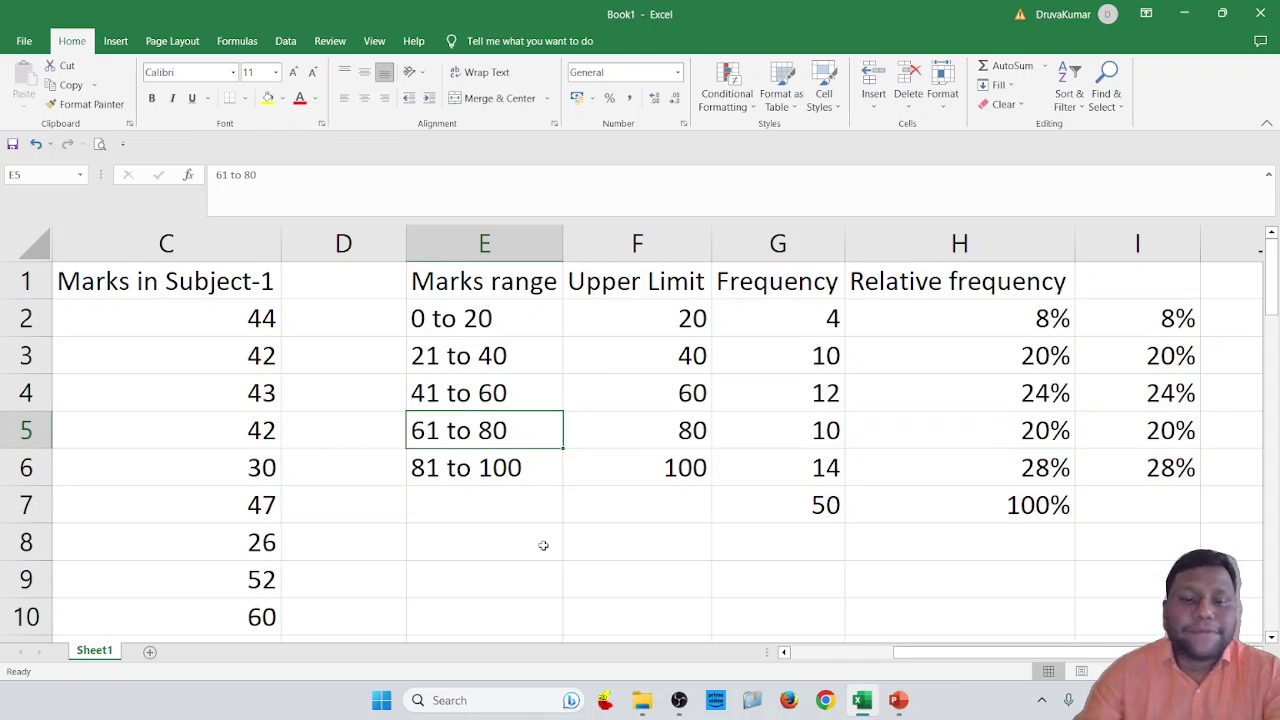
pyautogui.click(995, 466)
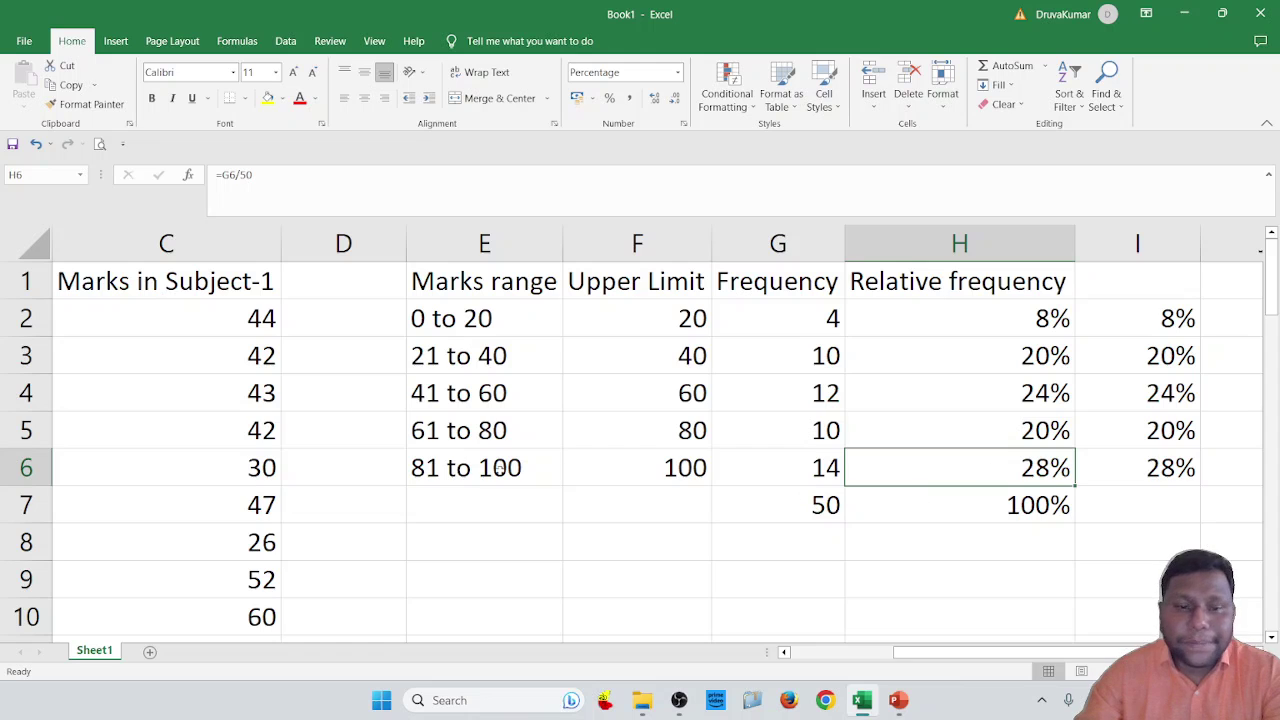
pyautogui.click(452, 468)
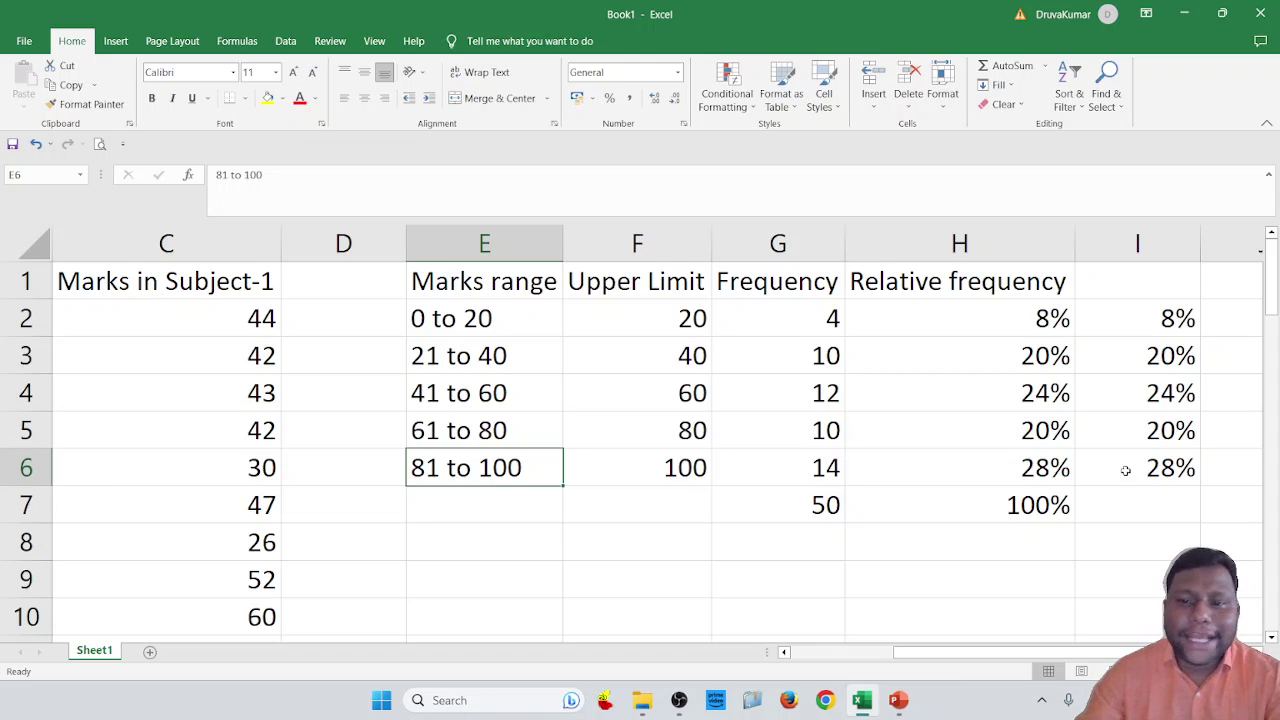
pyautogui.click(1020, 244)
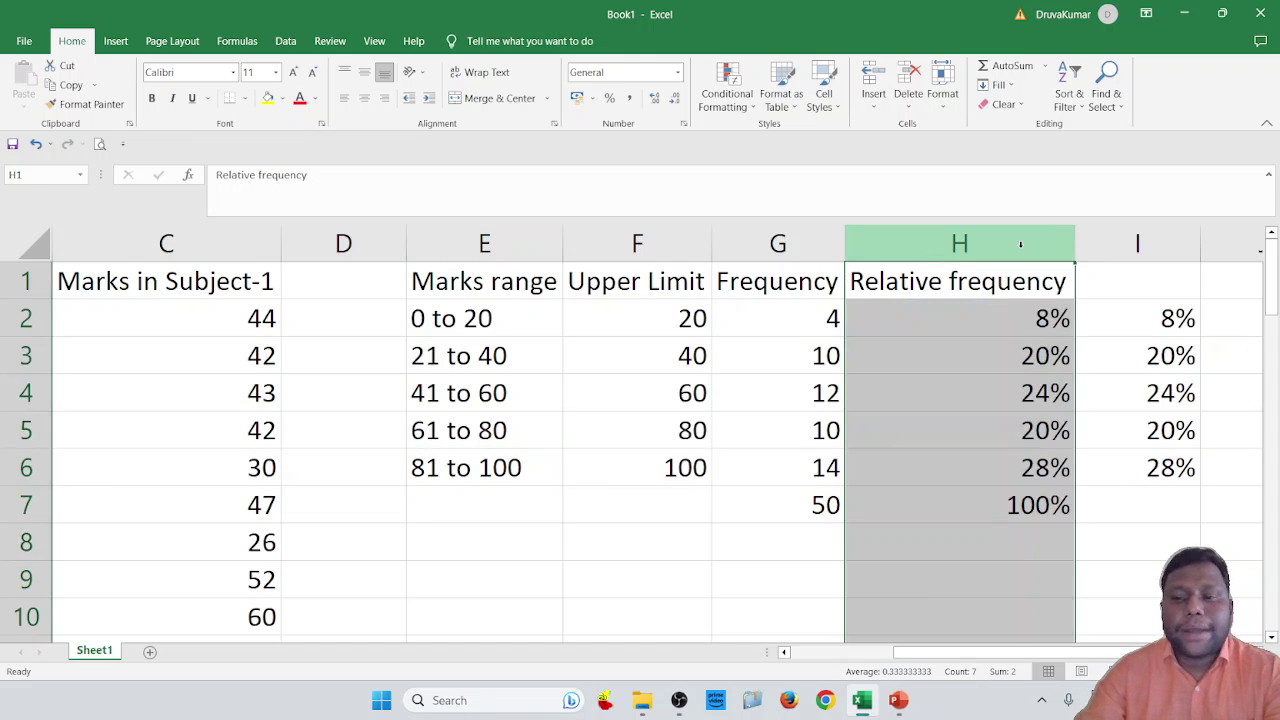
pyautogui.moveTo(950, 216); pyautogui.dragTo(951, 223)
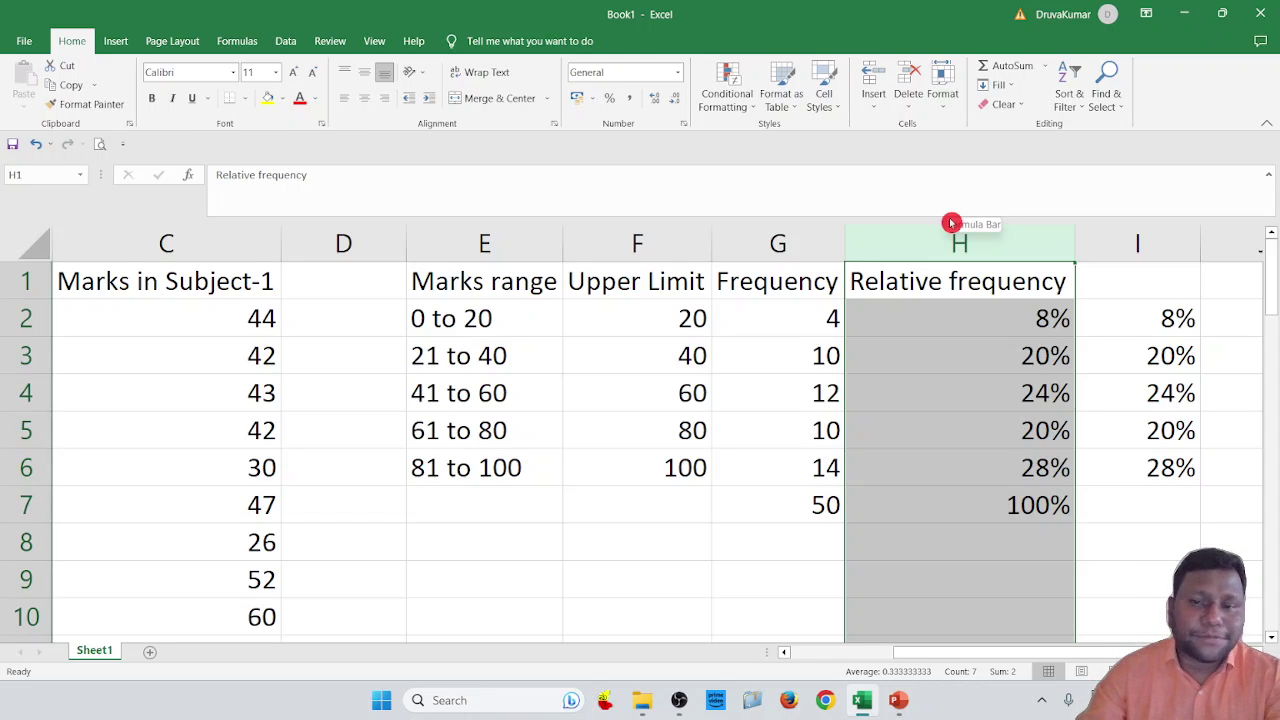
pyautogui.click(772, 320)
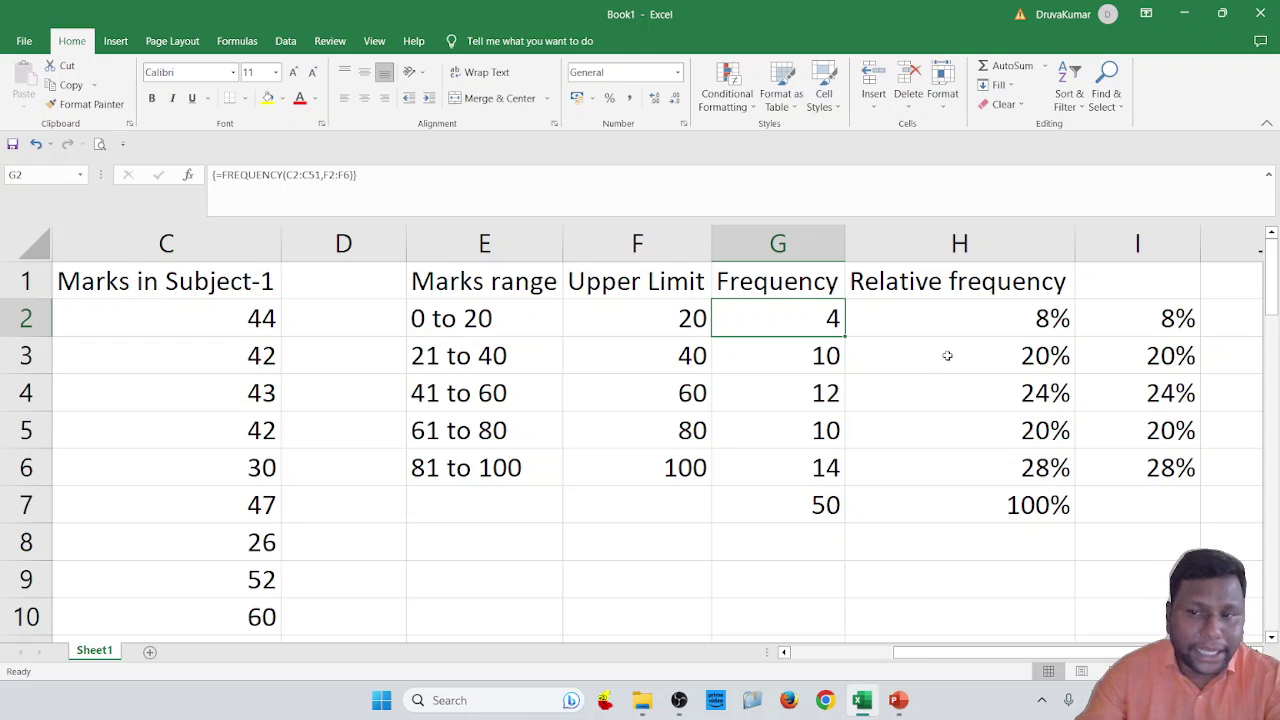
pyautogui.moveTo(1036, 316); pyautogui.dragTo(1040, 468)
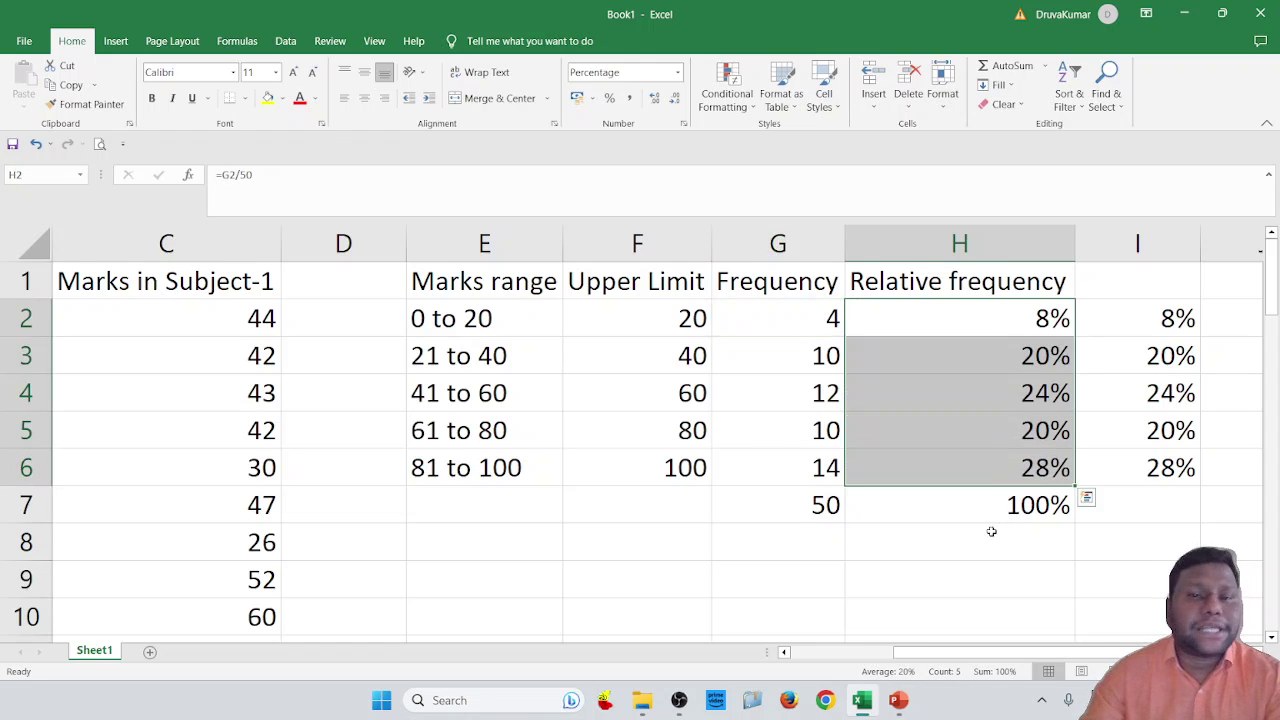